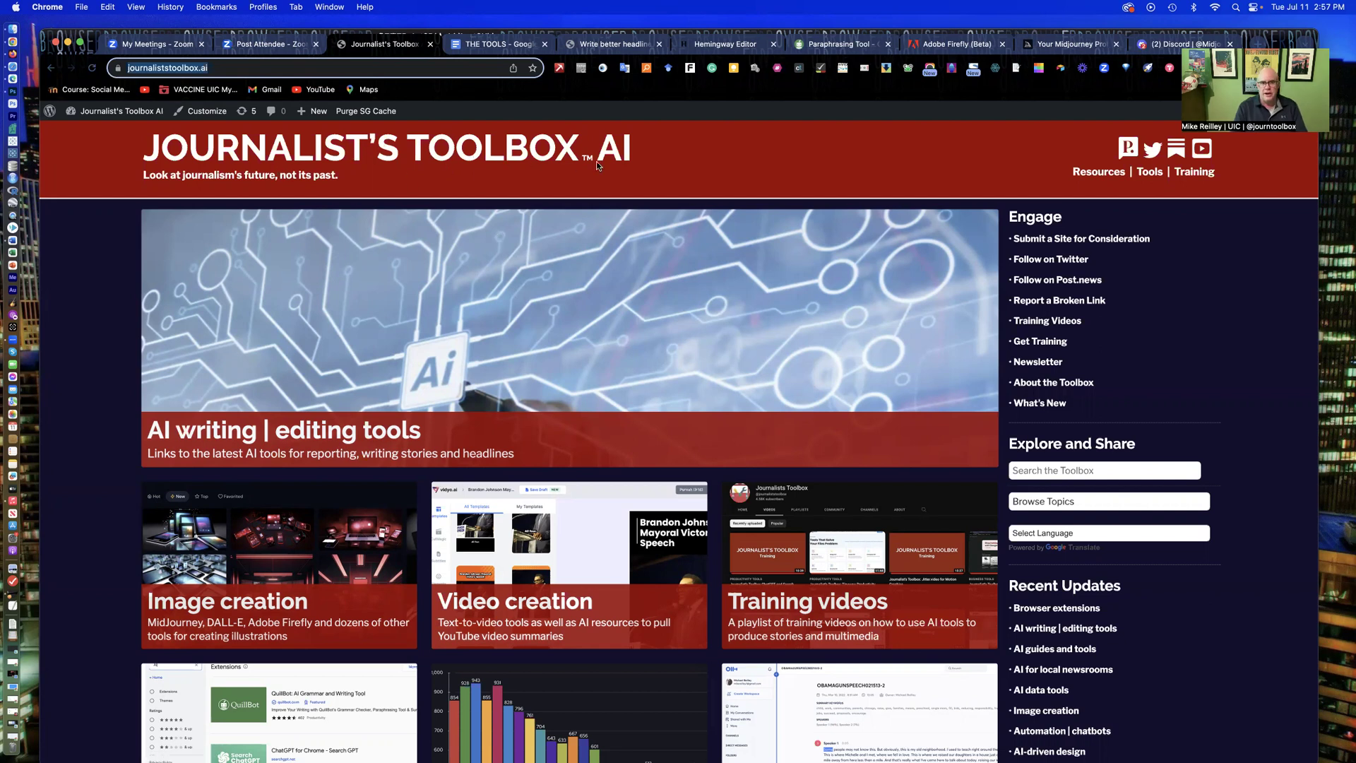
Step: Browse the Journalist's Toolbox AI categories and open the Video creation page
scroll(435, 357, down, 5)
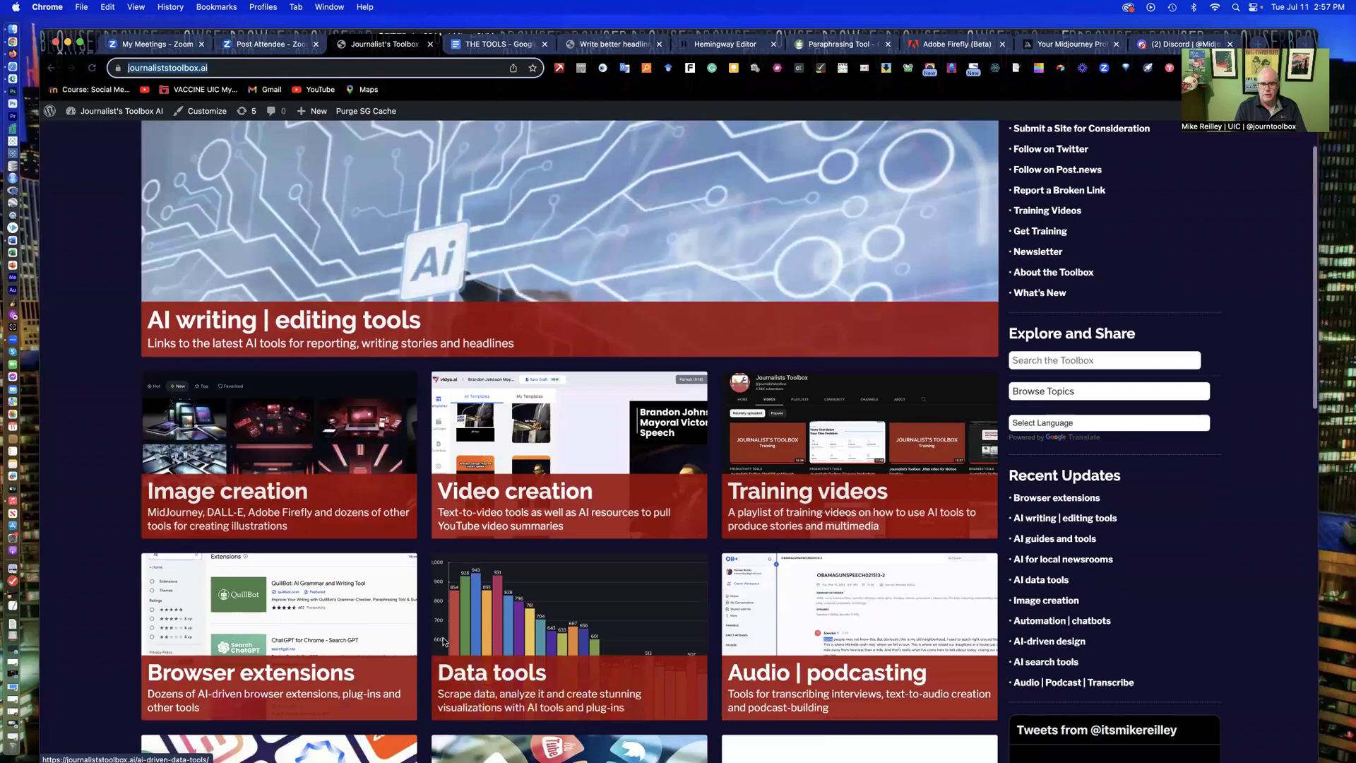
scroll(443, 641, down, 2)
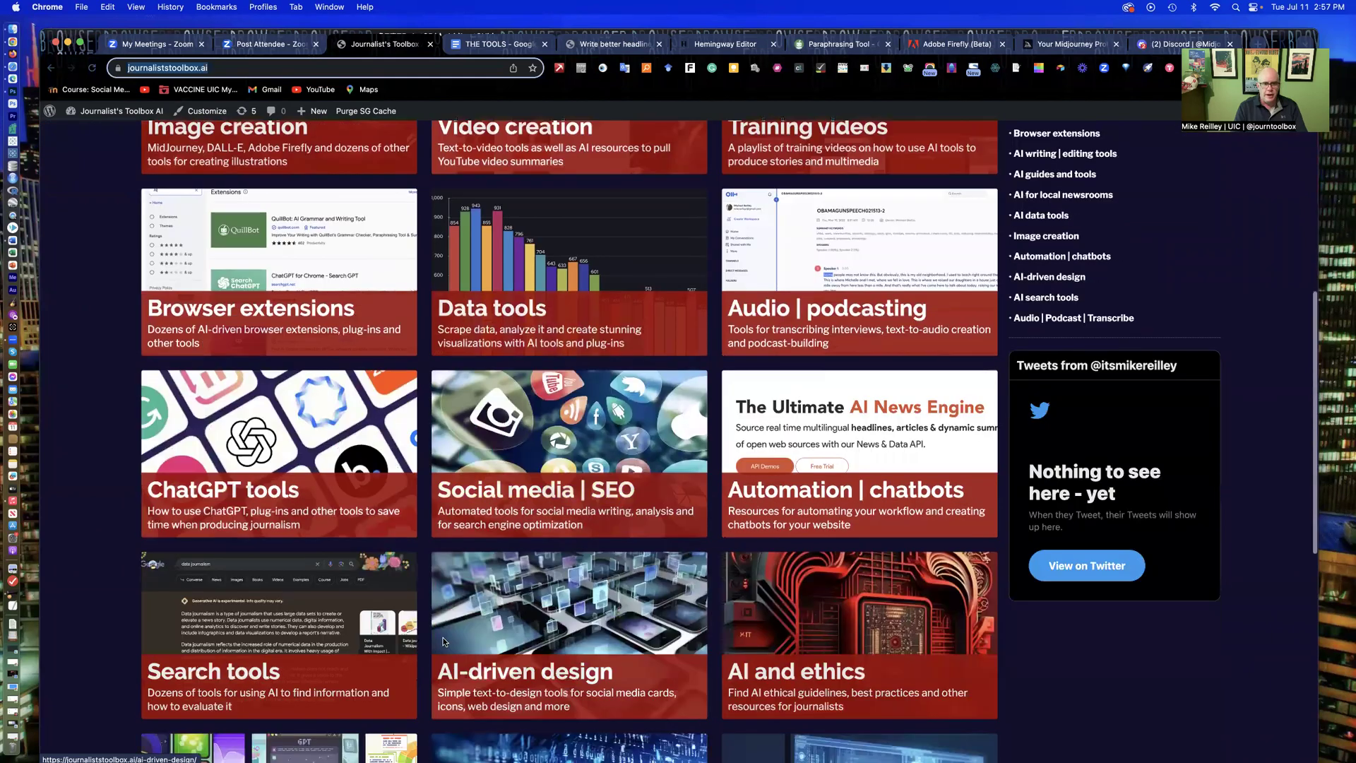
scroll(443, 640, down, 5)
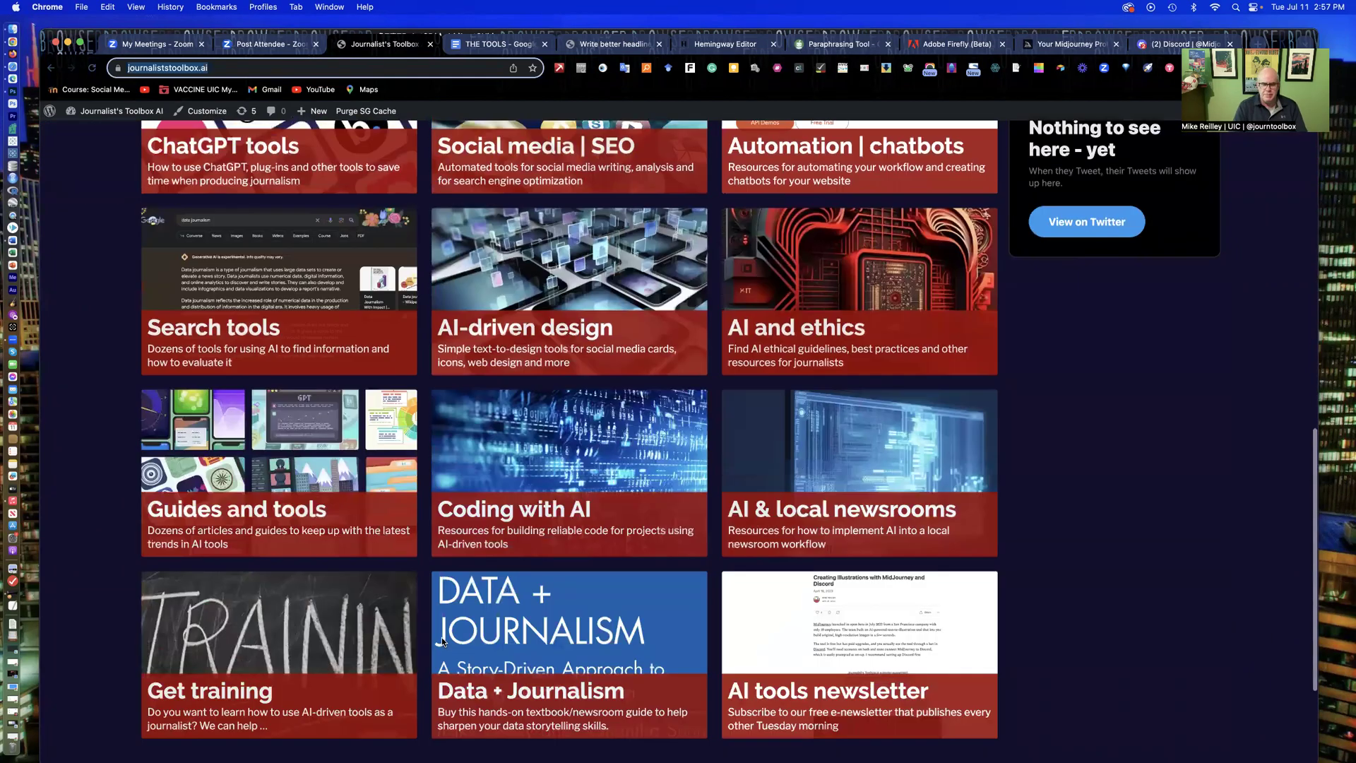
scroll(442, 640, down, 3)
scroll(442, 640, up, 3)
scroll(442, 640, up, 10)
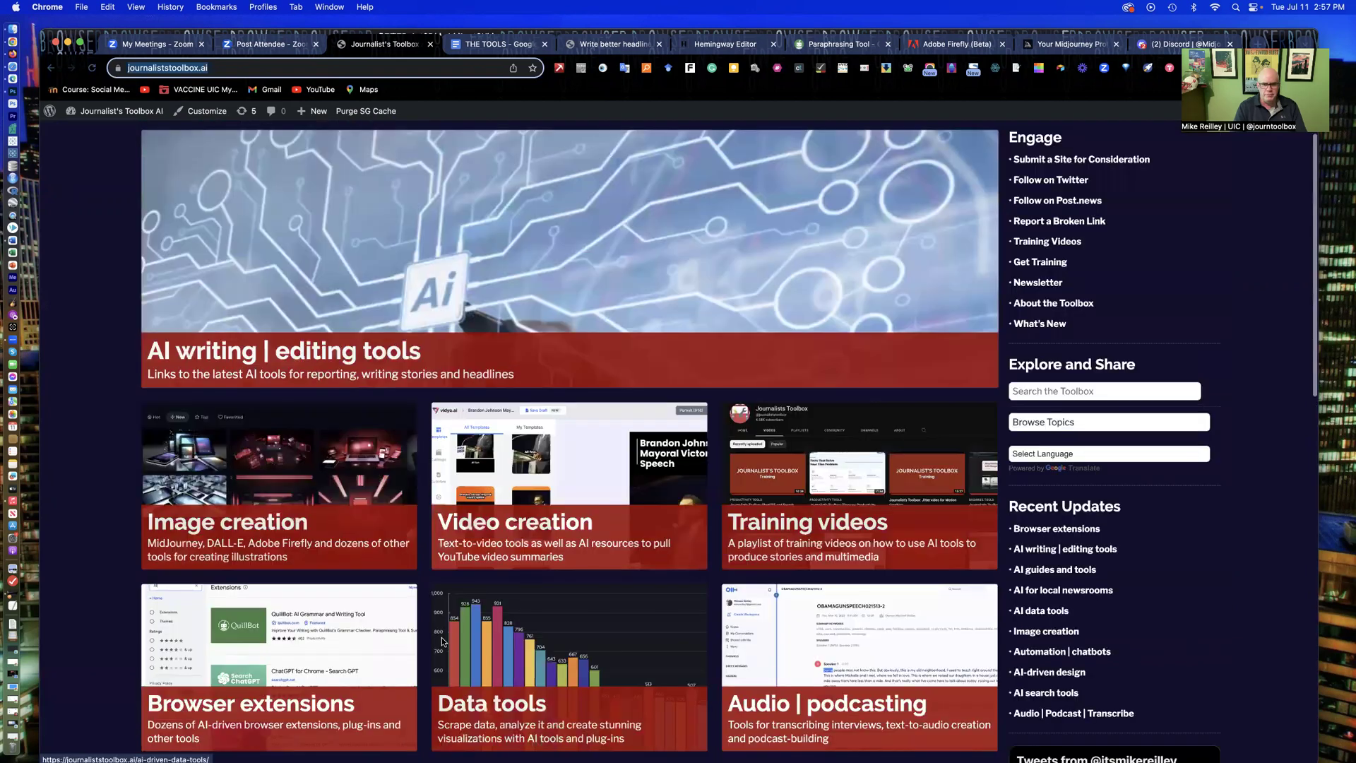
scroll(467, 610, up, 1)
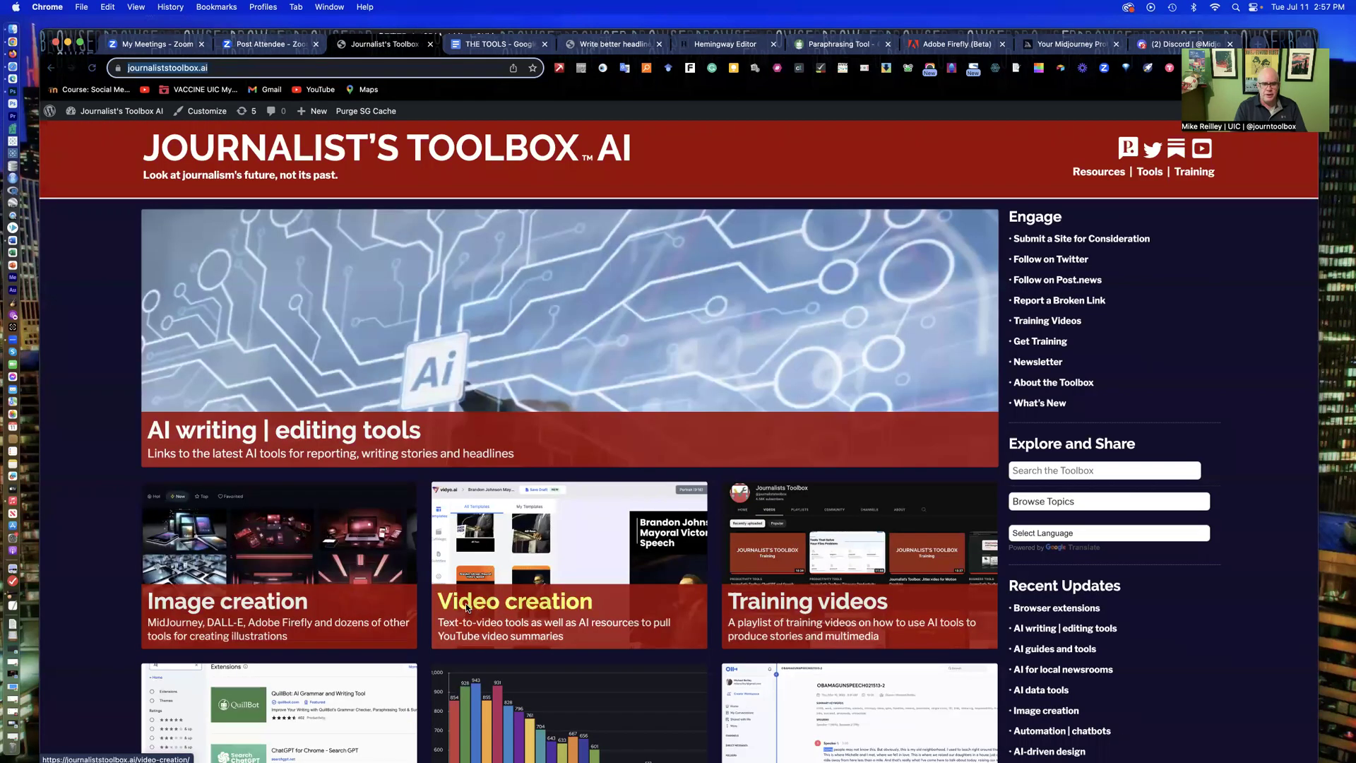
click(467, 607)
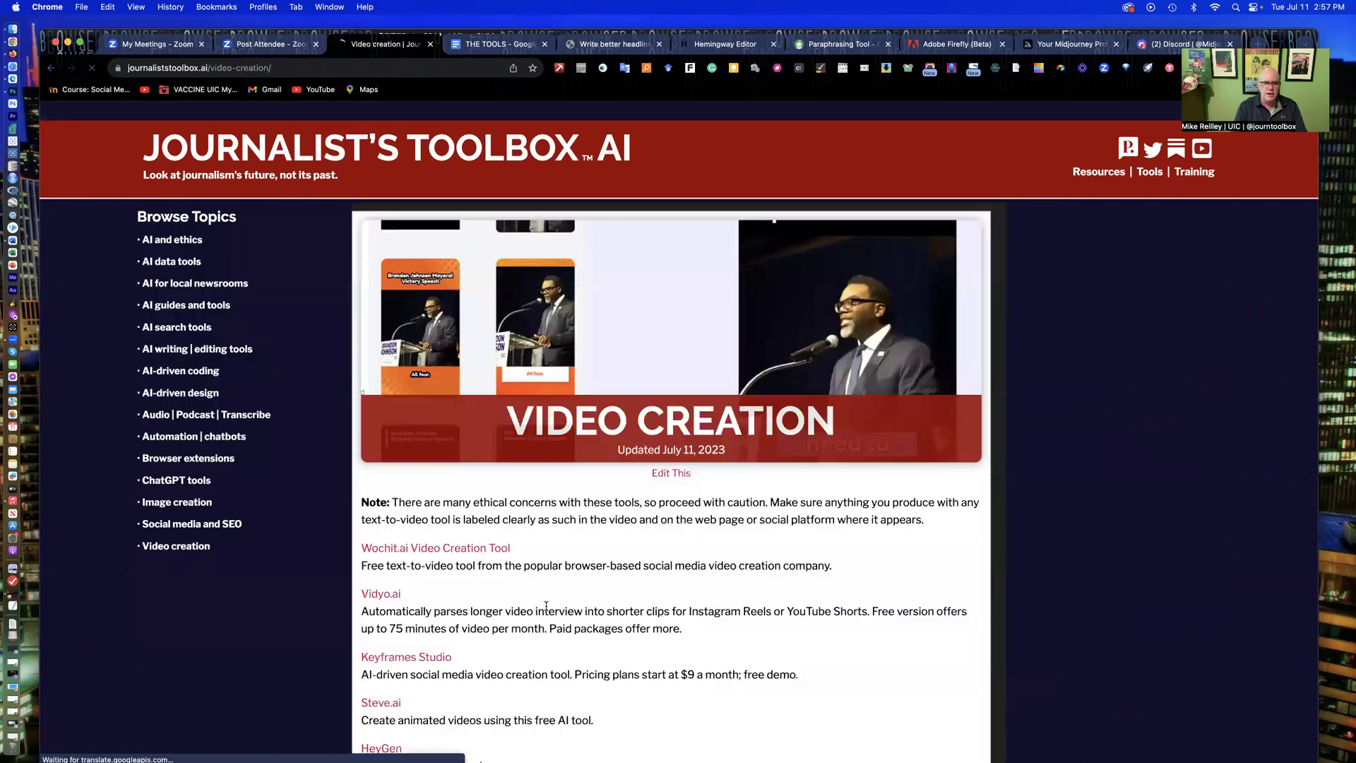
Step: Scroll through the list of AI video tools, then reload the page
scroll(545, 589, down, 1)
scroll(545, 588, down, 7)
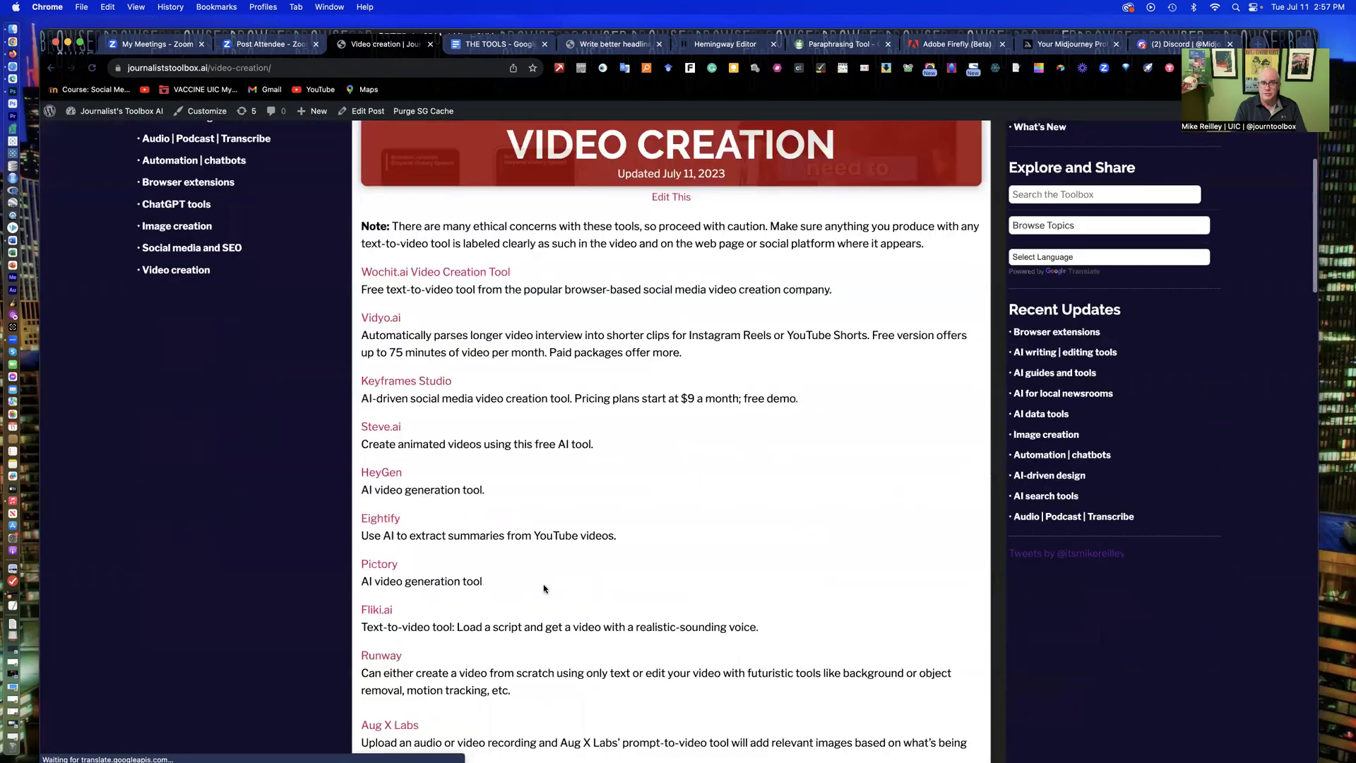
scroll(542, 589, down, 8)
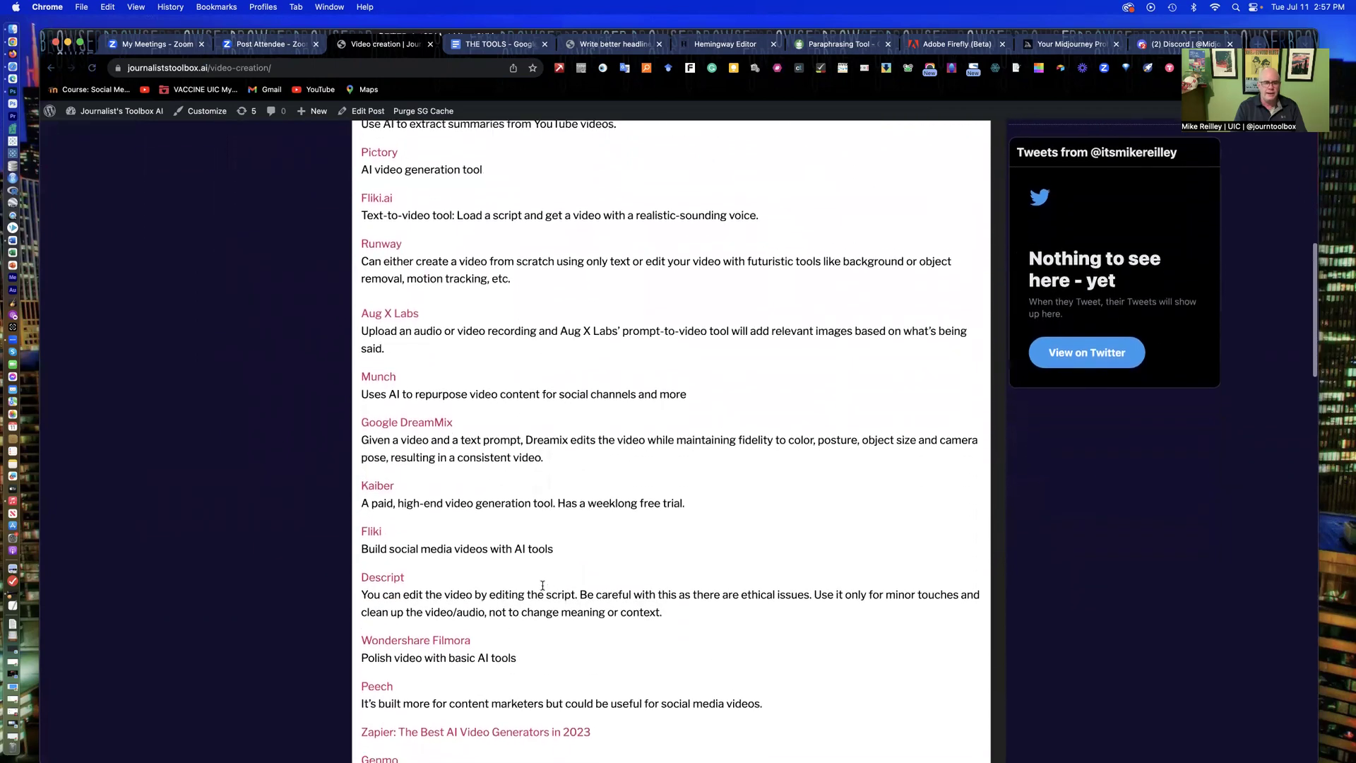
scroll(542, 585, down, 9)
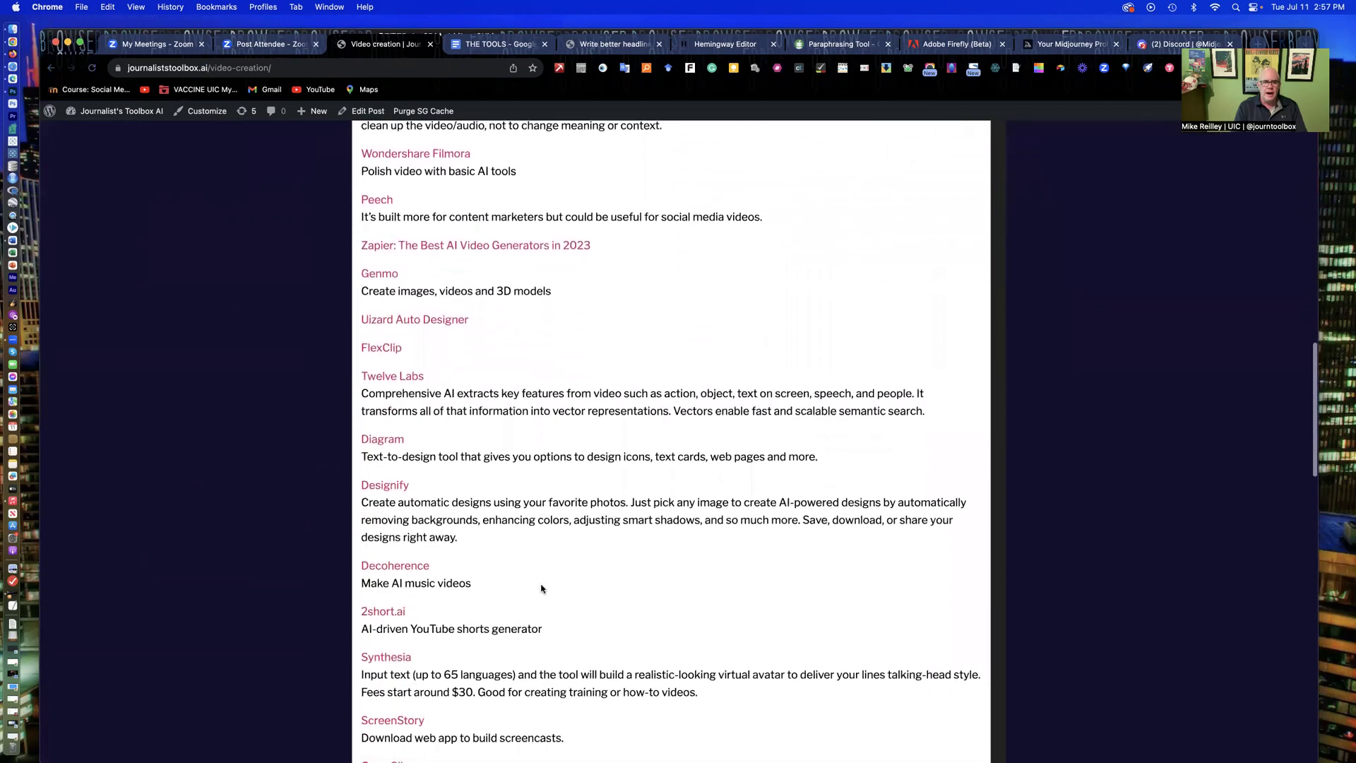
scroll(541, 586, down, 4)
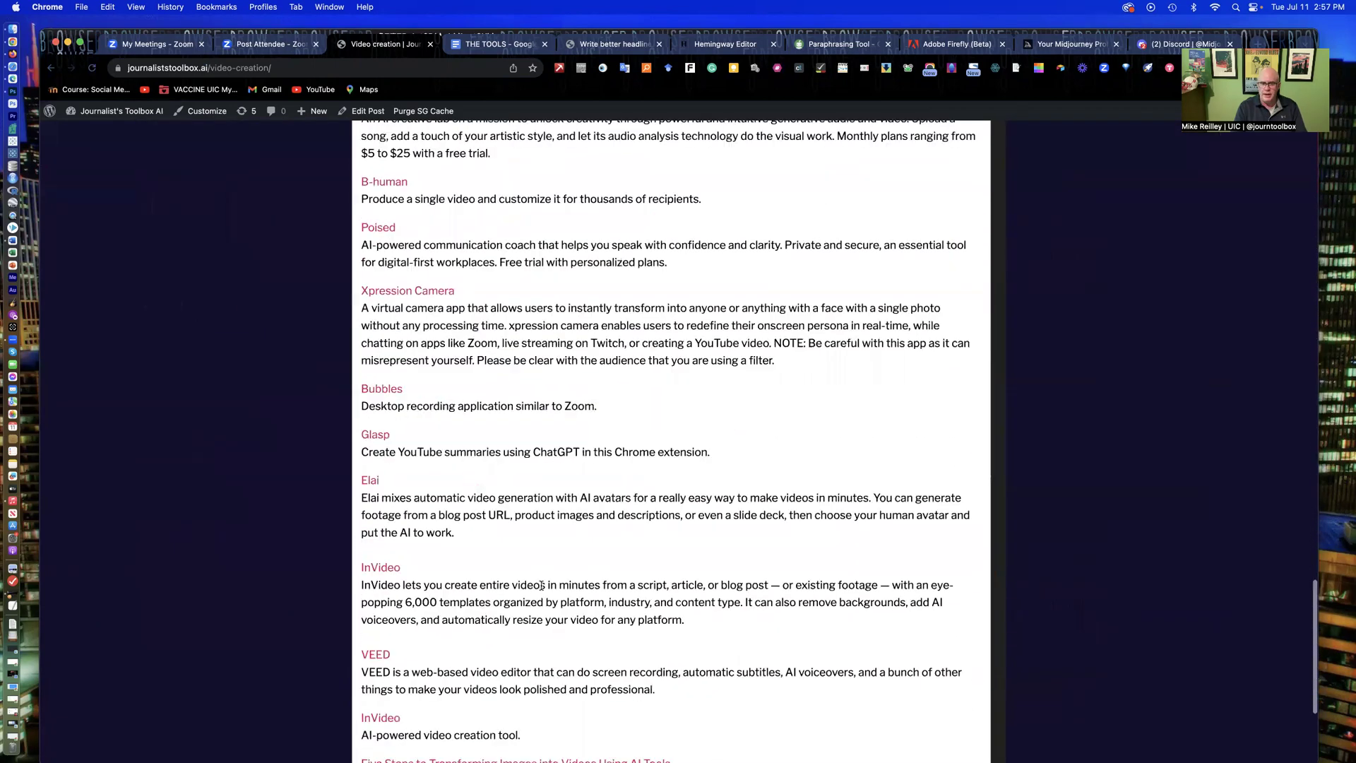
scroll(542, 588, down, 4)
scroll(542, 588, up, 20)
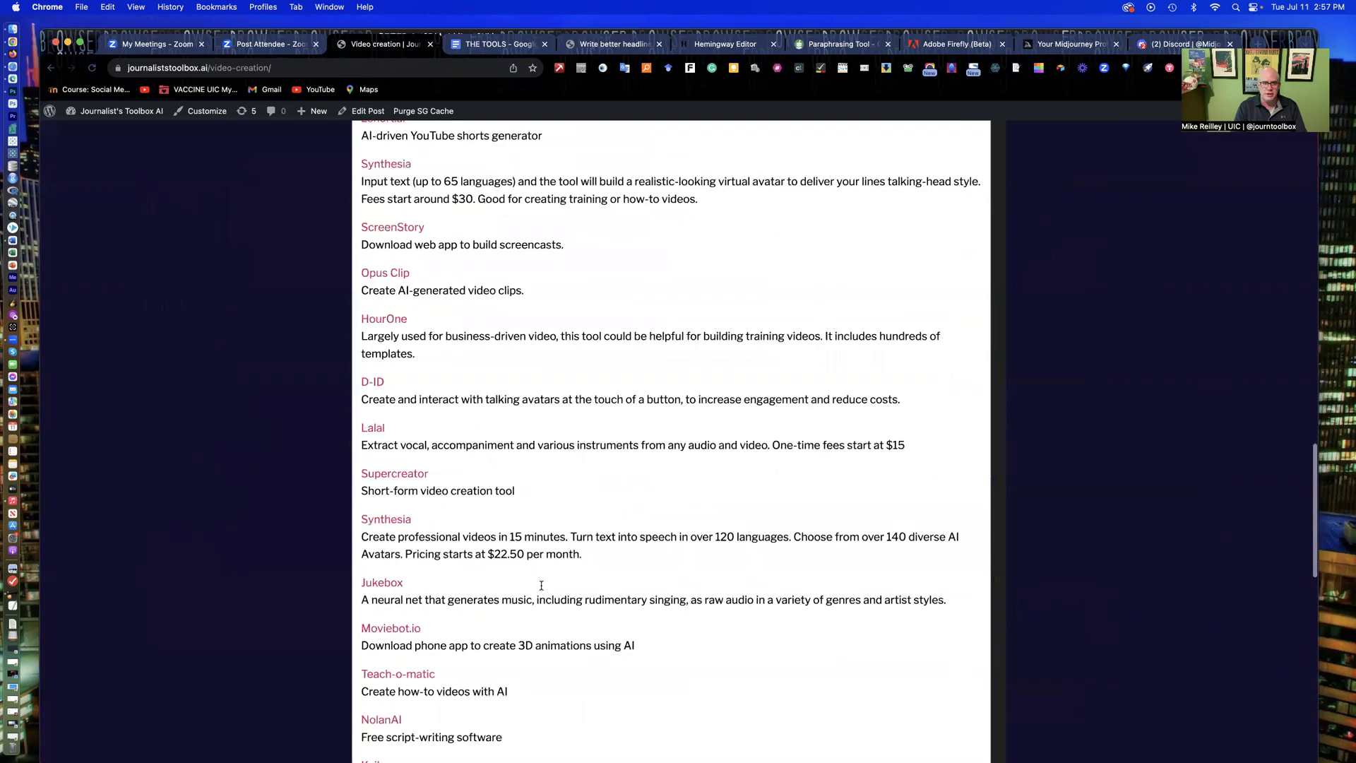
scroll(542, 589, up, 10)
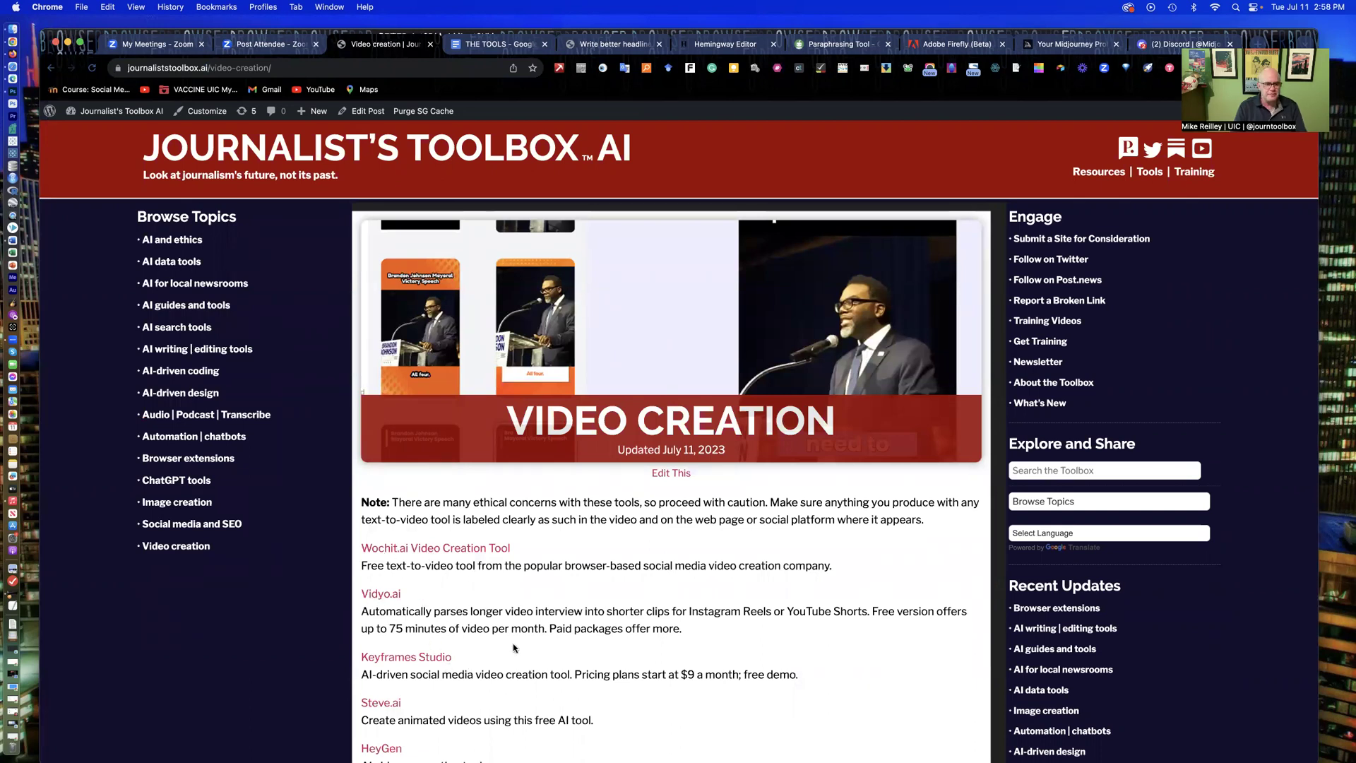
scroll(450, 642, down, 1)
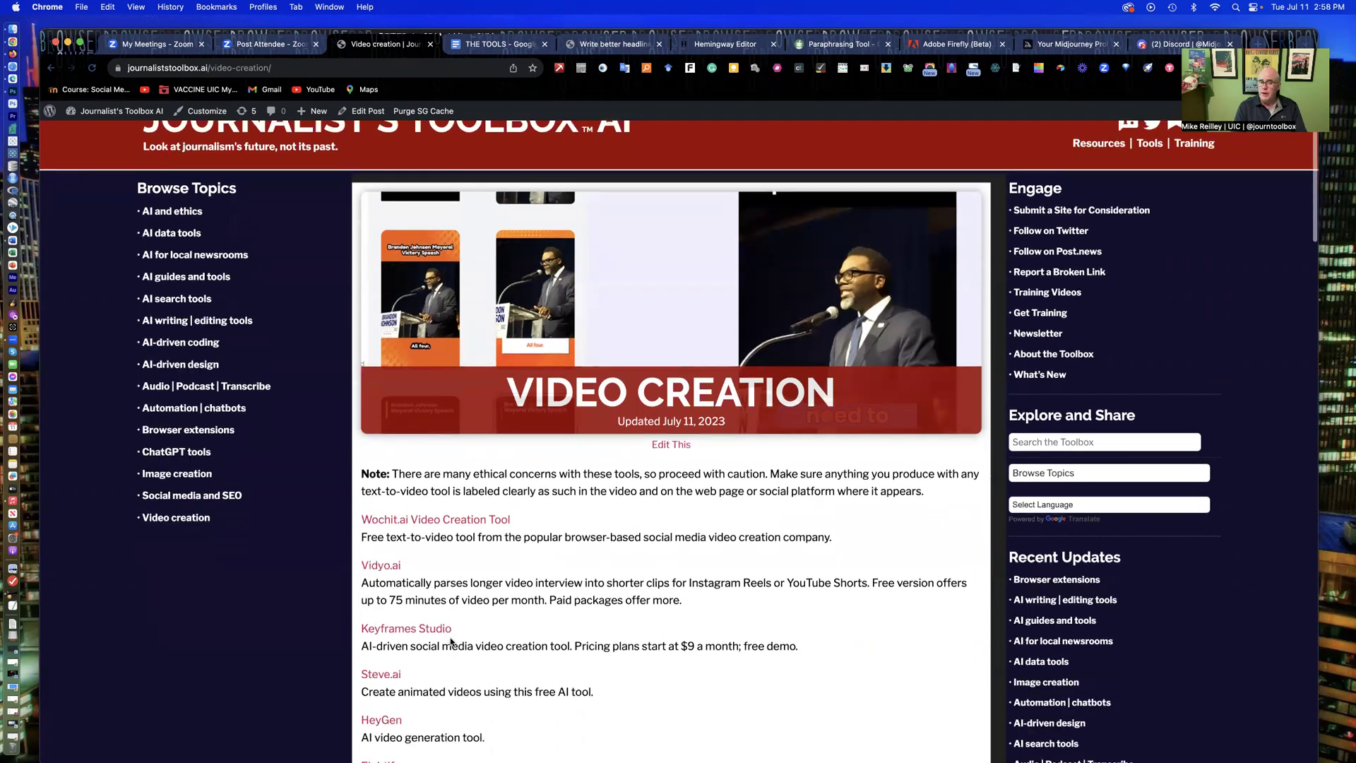
scroll(450, 641, up, 1)
key(super+r)
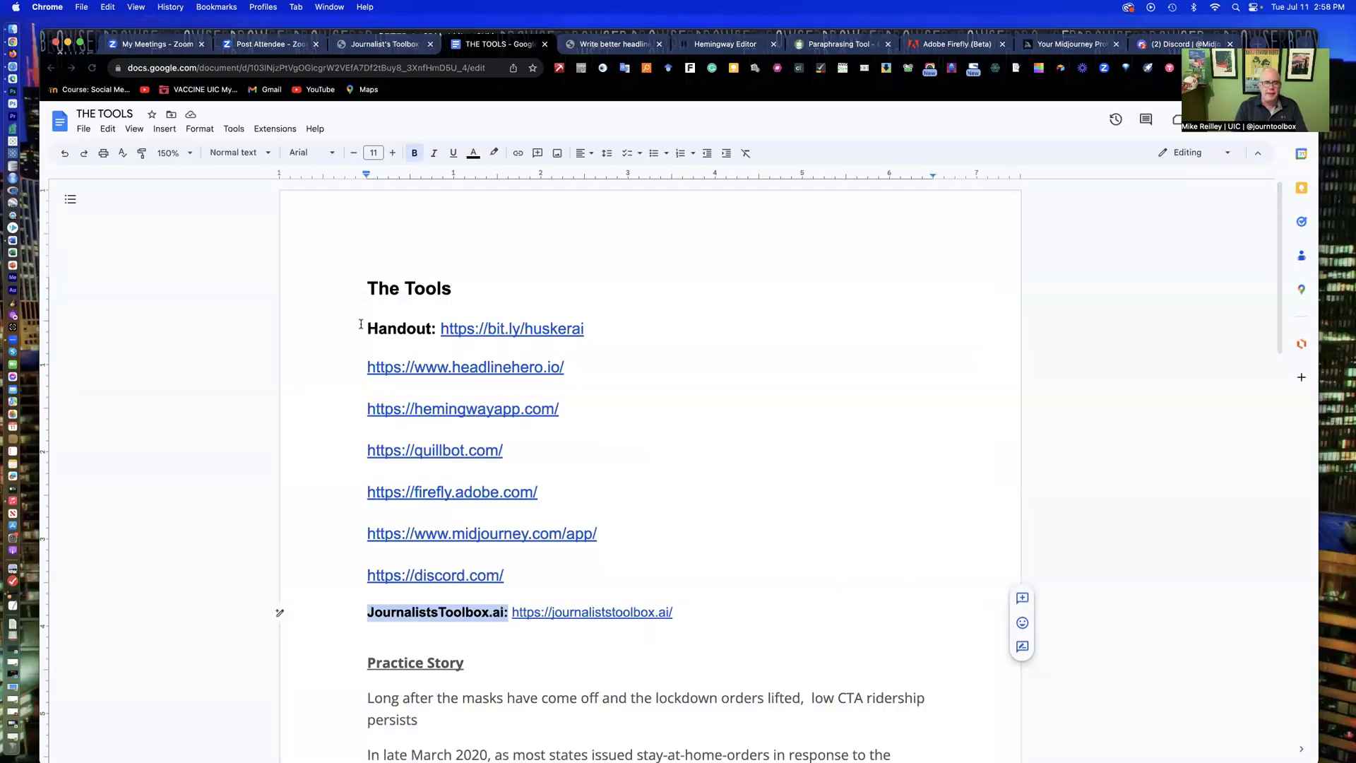
Step: Highlight in turn the Handout link, the six tool links, and the Midjourney and Discord links
drag(362, 329, 607, 338)
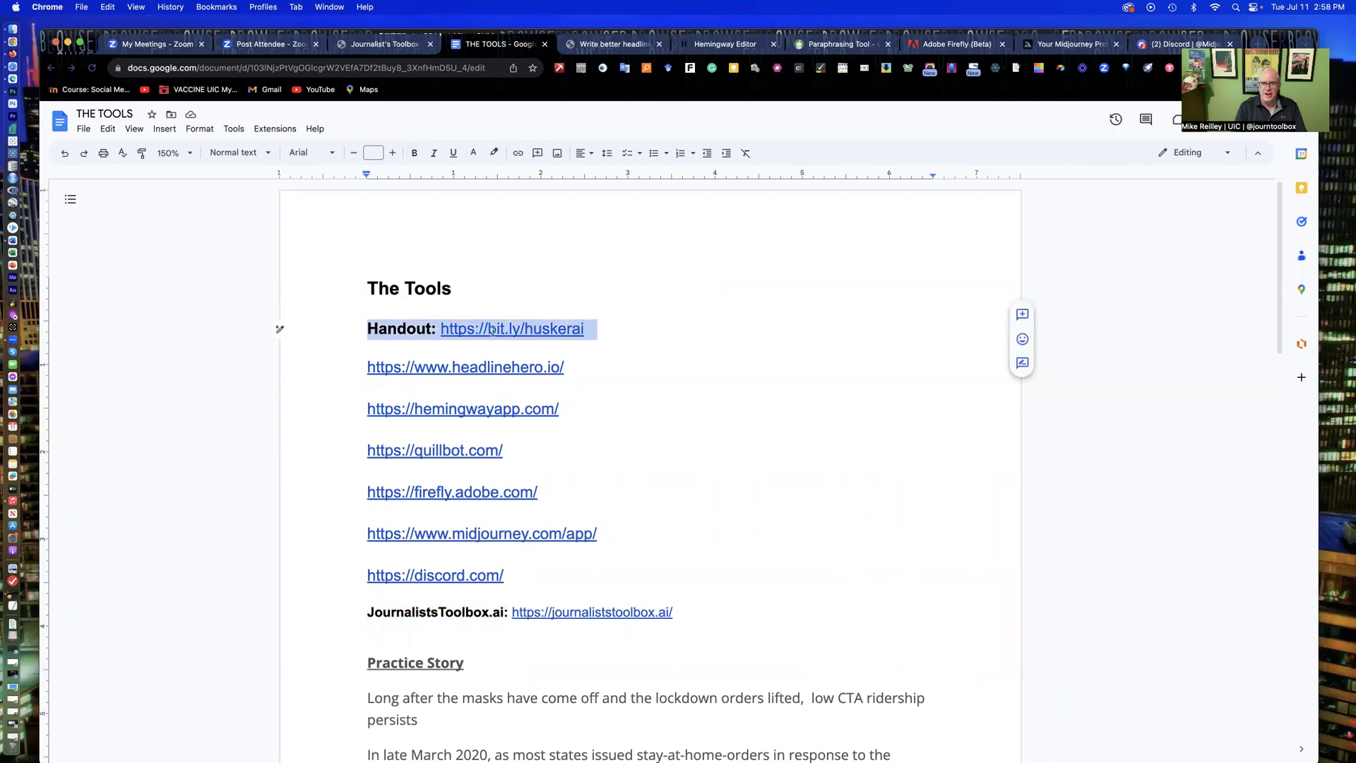
click(405, 329)
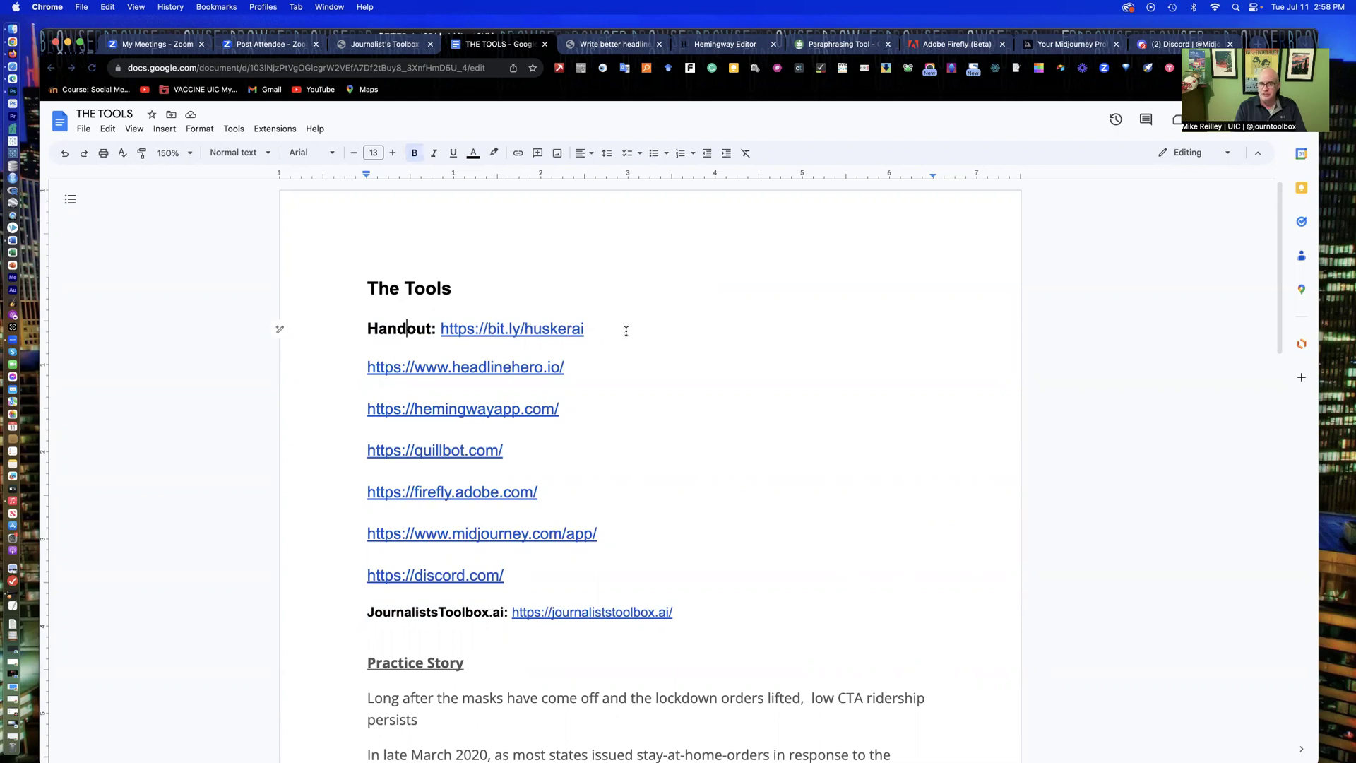
drag(357, 360, 537, 575)
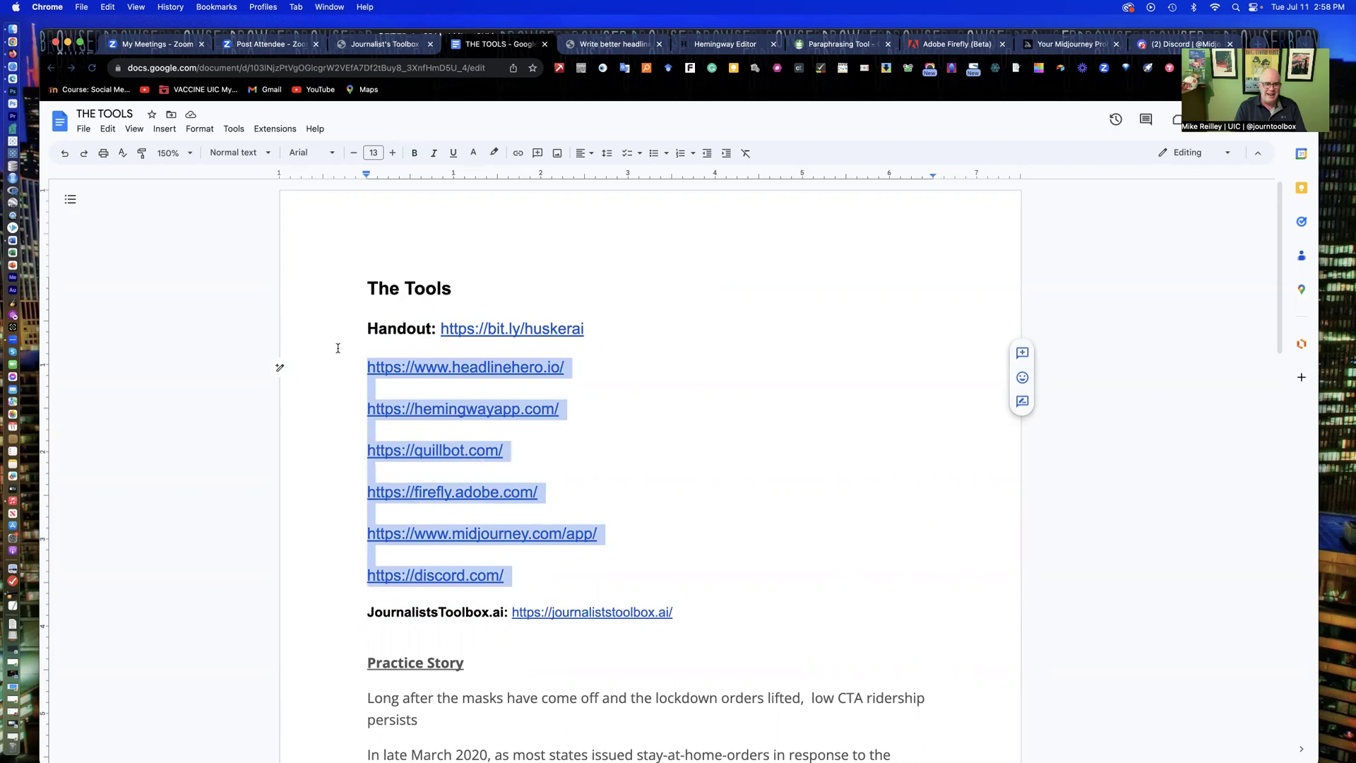
click(367, 309)
drag(516, 576, 343, 528)
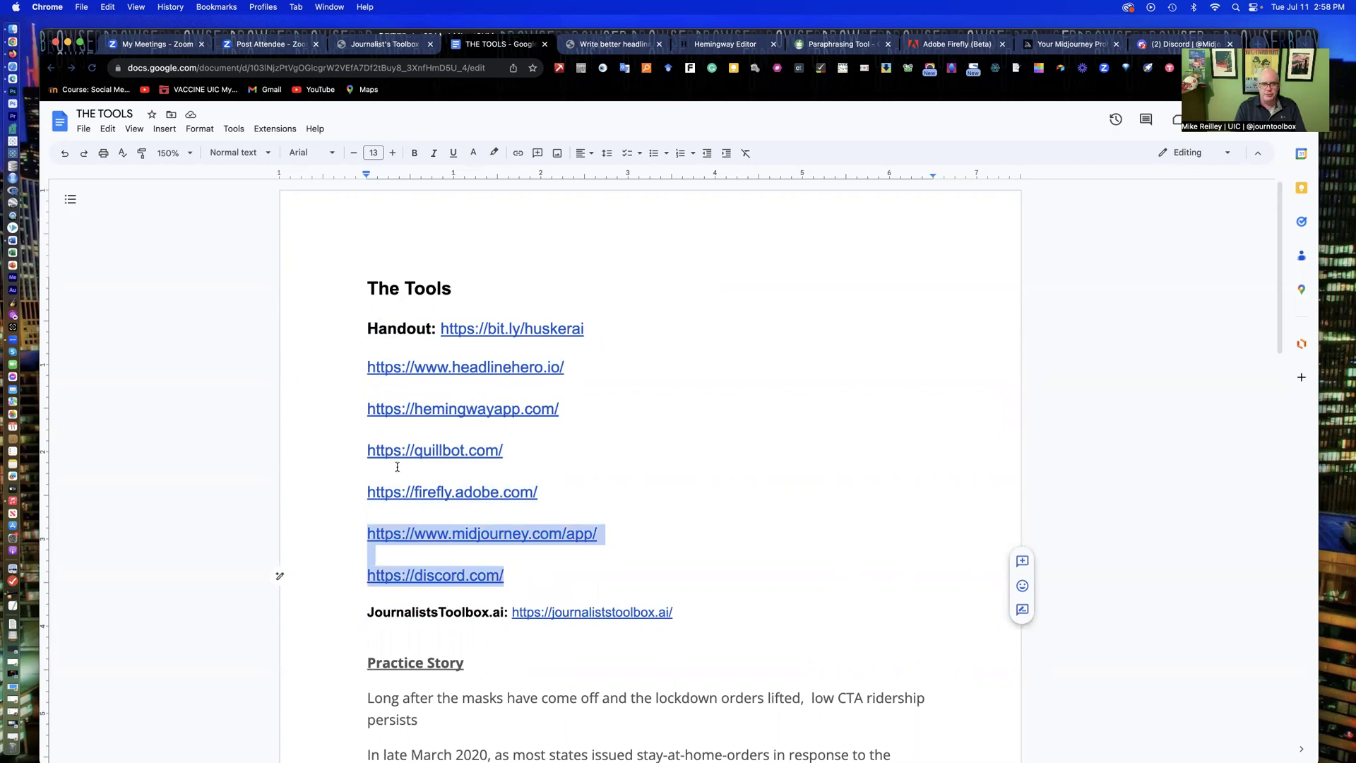
click(388, 289)
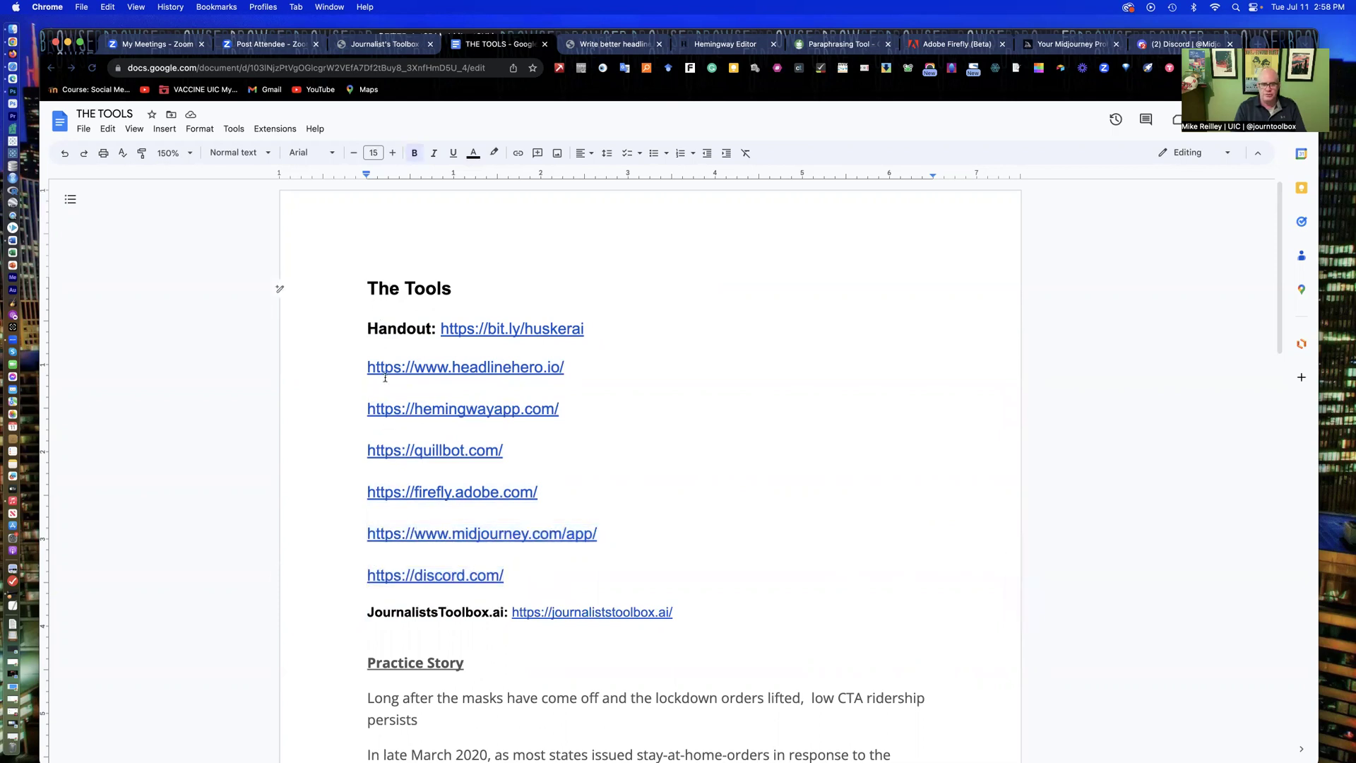
Step: Scroll through the CTA ridership practice story and select its text, then return to the top
scroll(381, 391, down, 10)
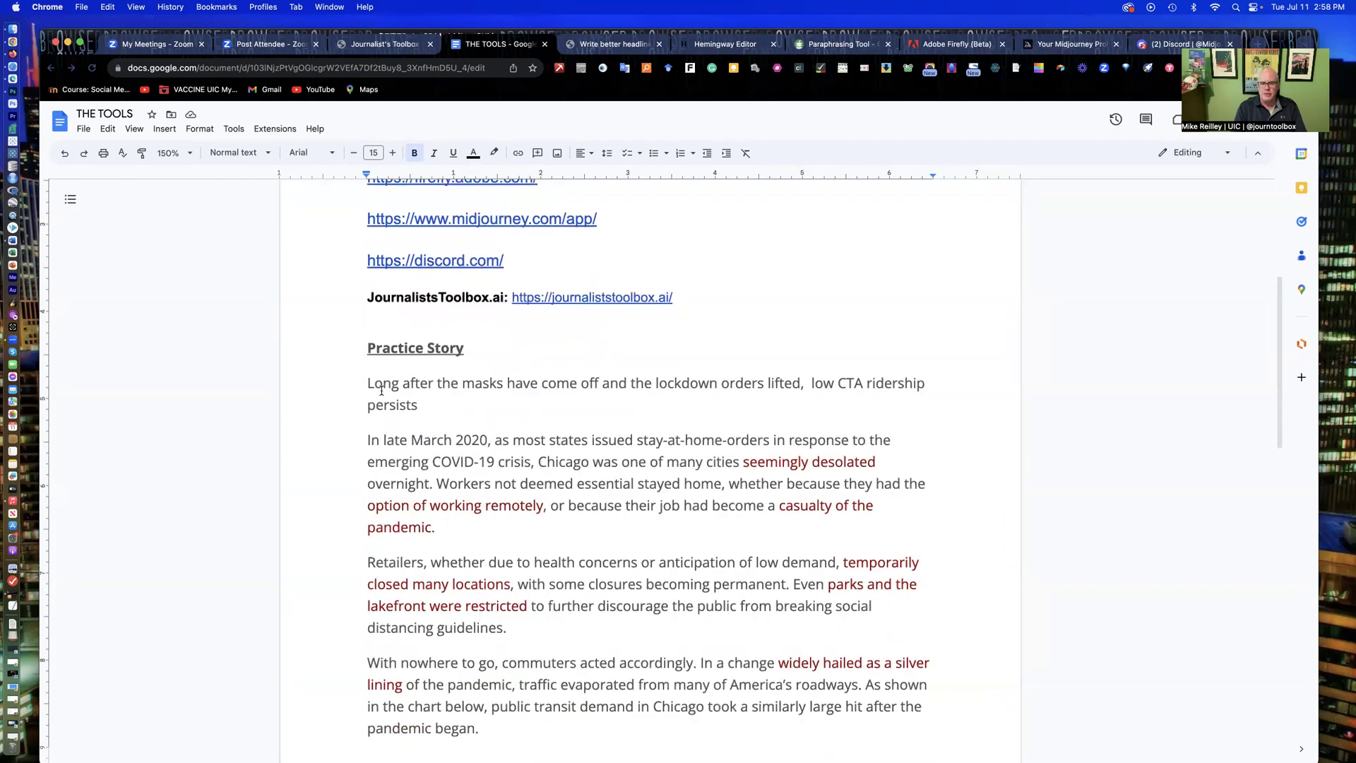
scroll(382, 390, down, 8)
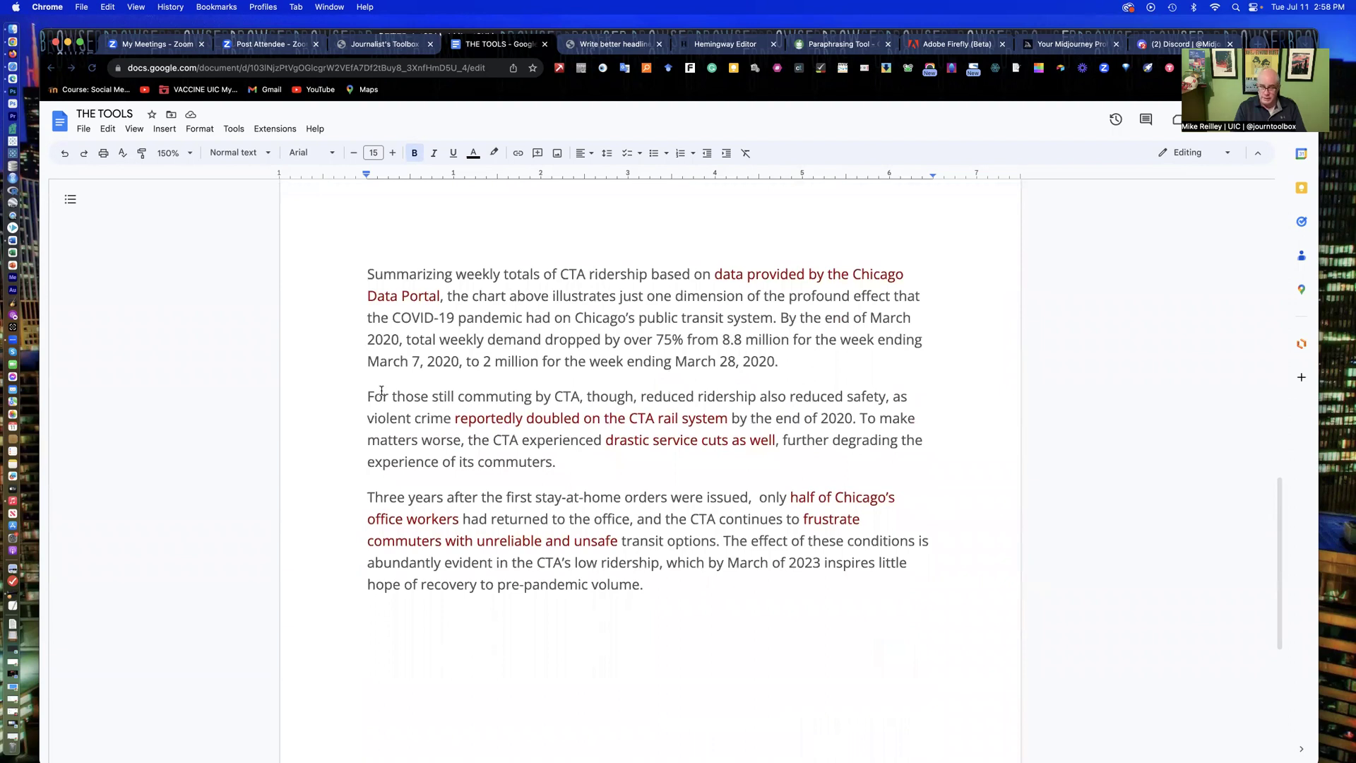
scroll(381, 389, up, 16)
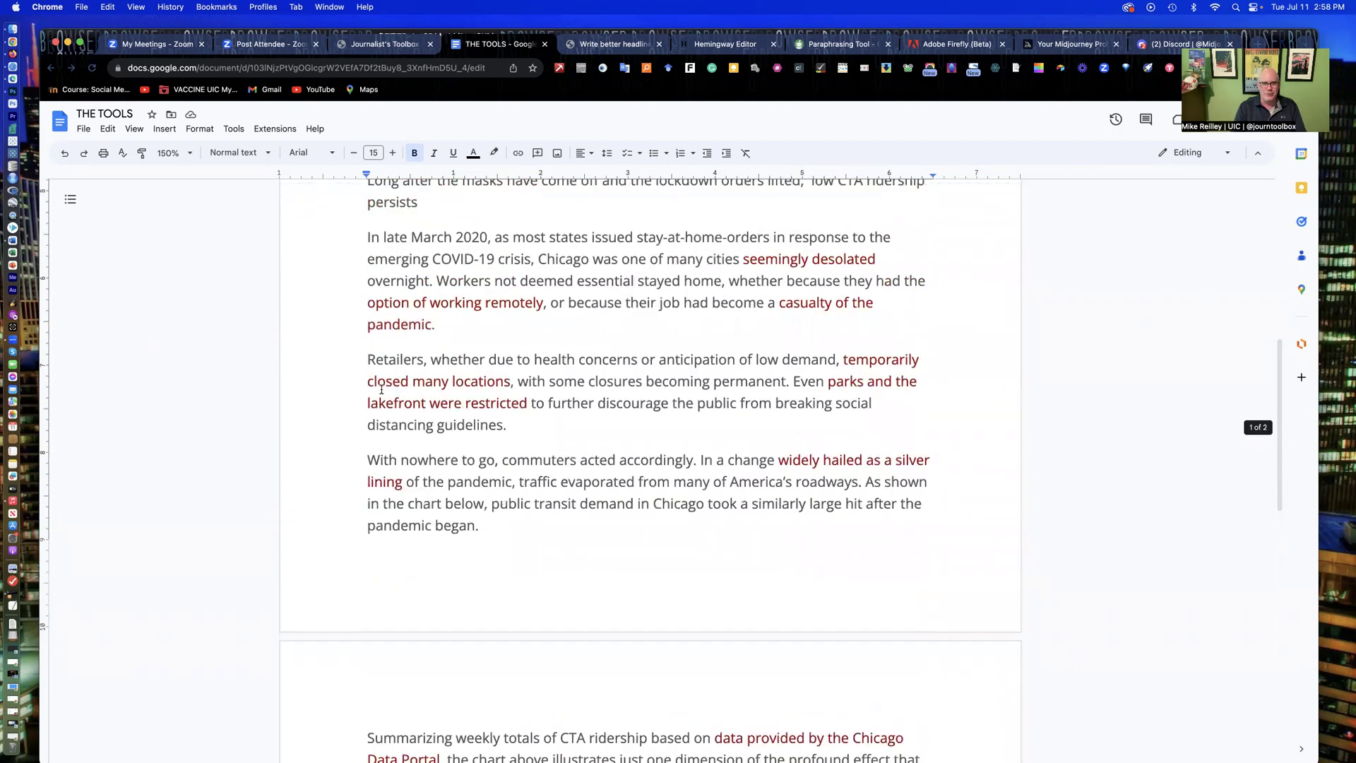
scroll(383, 389, up, 2)
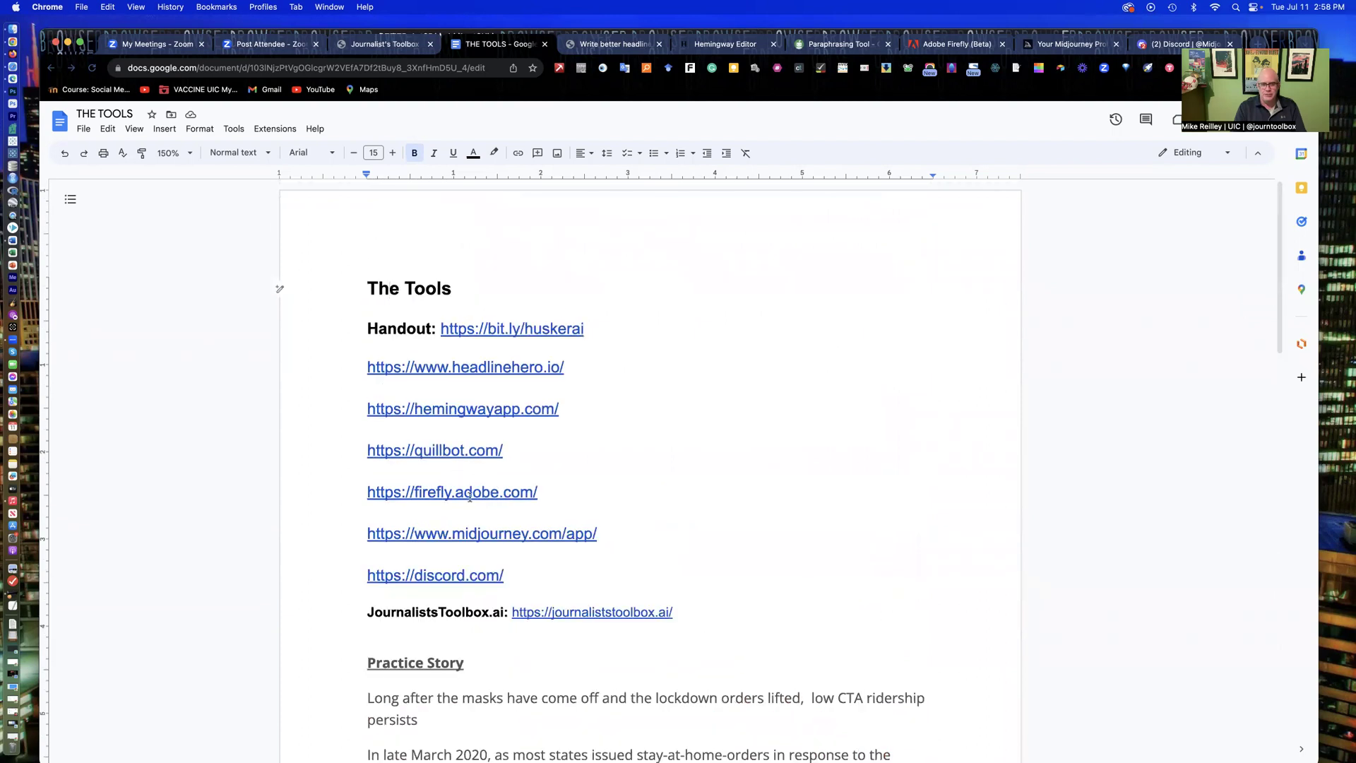
scroll(463, 487, down, 5)
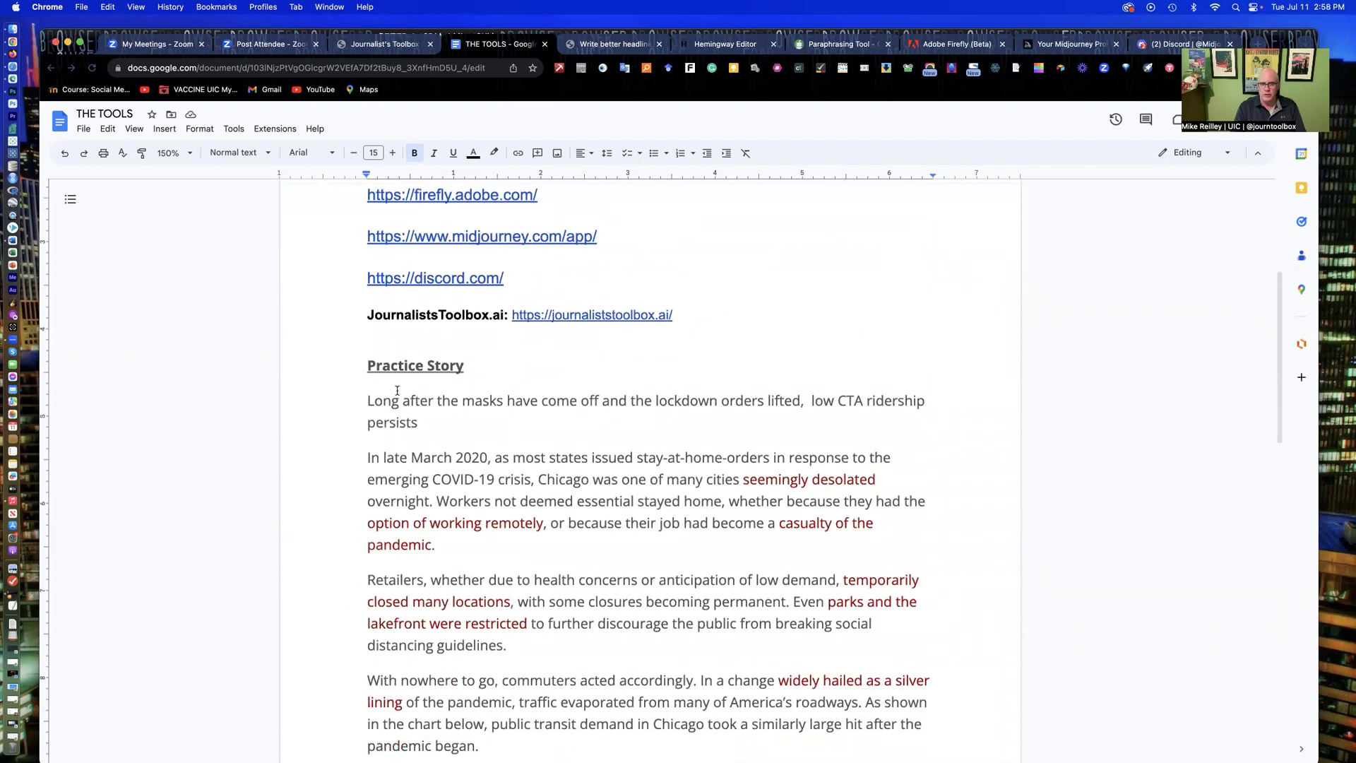
scroll(456, 464, up, 5)
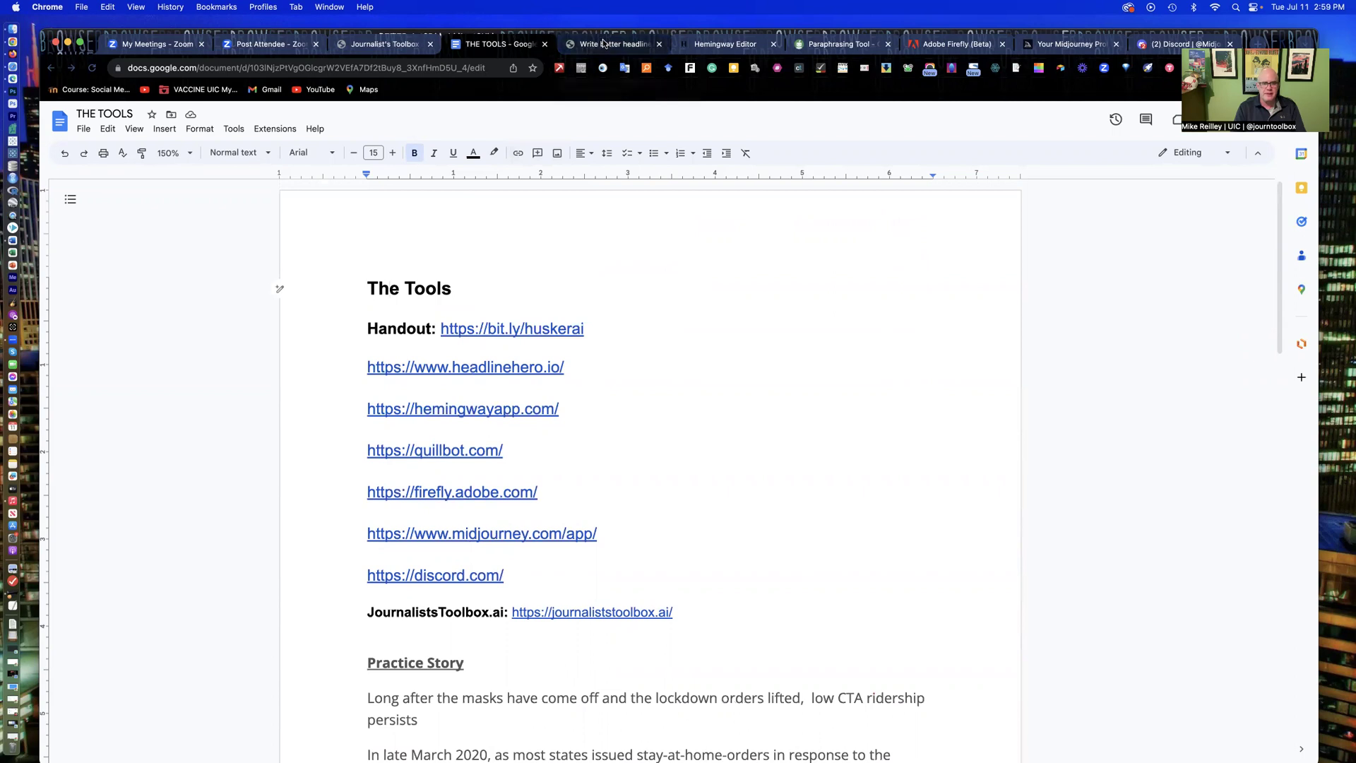
click(364, 698)
drag(365, 697, 626, 668)
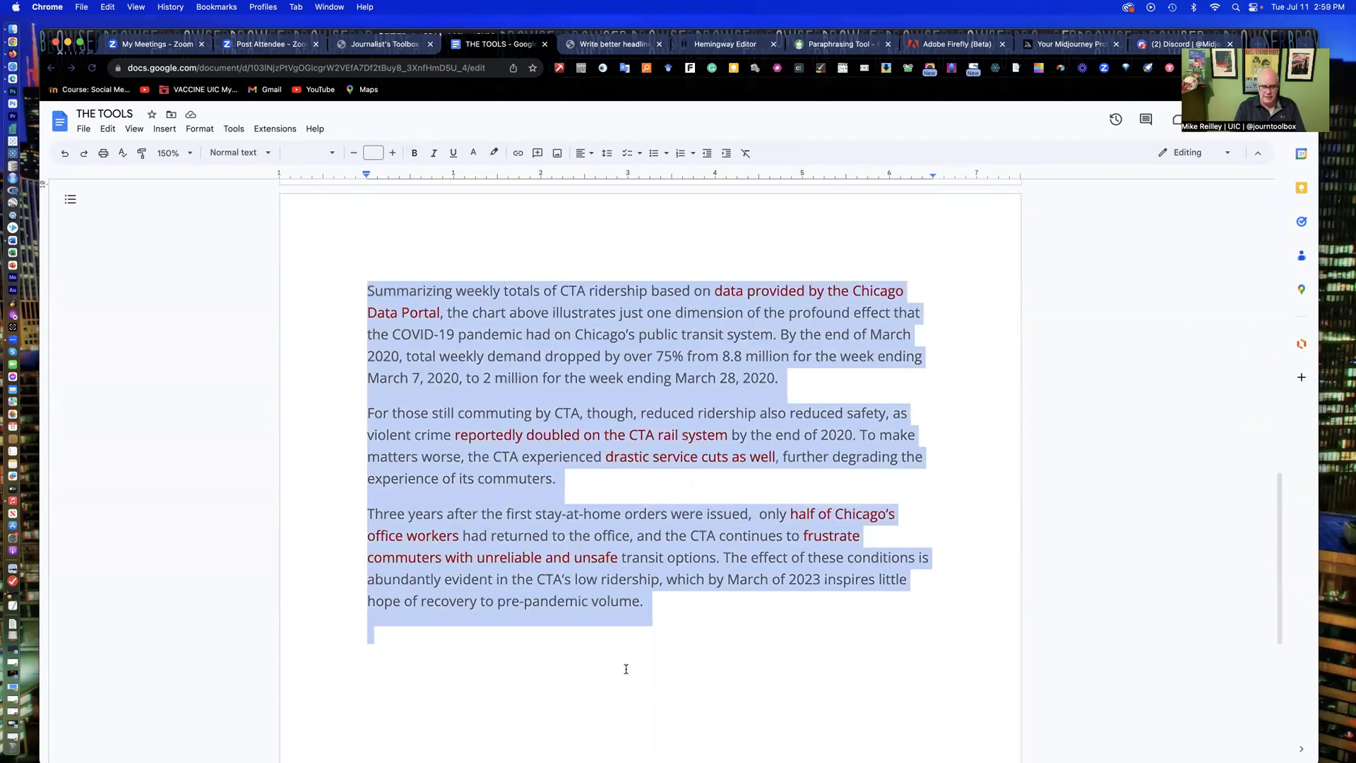
click(560, 377)
scroll(560, 378, up, 15)
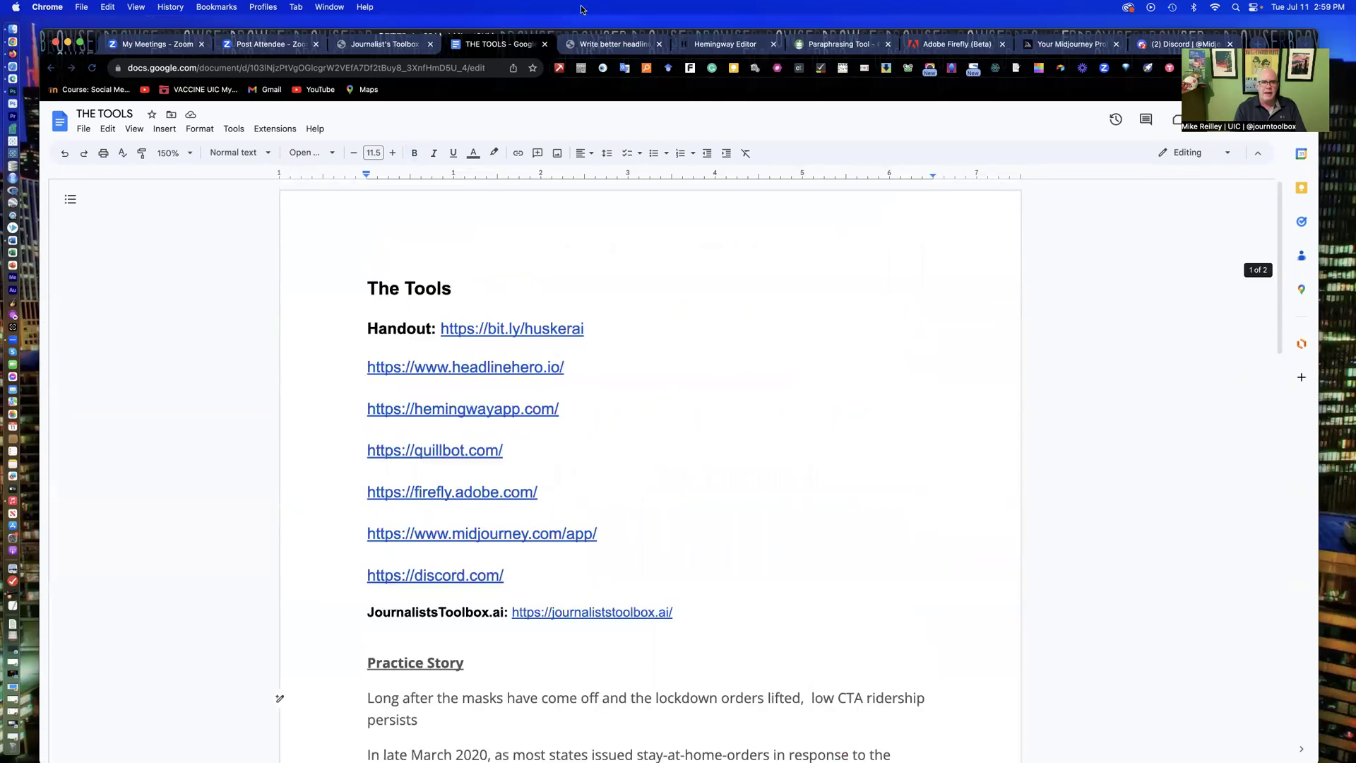
Step: Show Headline Hero's advanced filters and set headline length from 70 to 110 characters
click(609, 43)
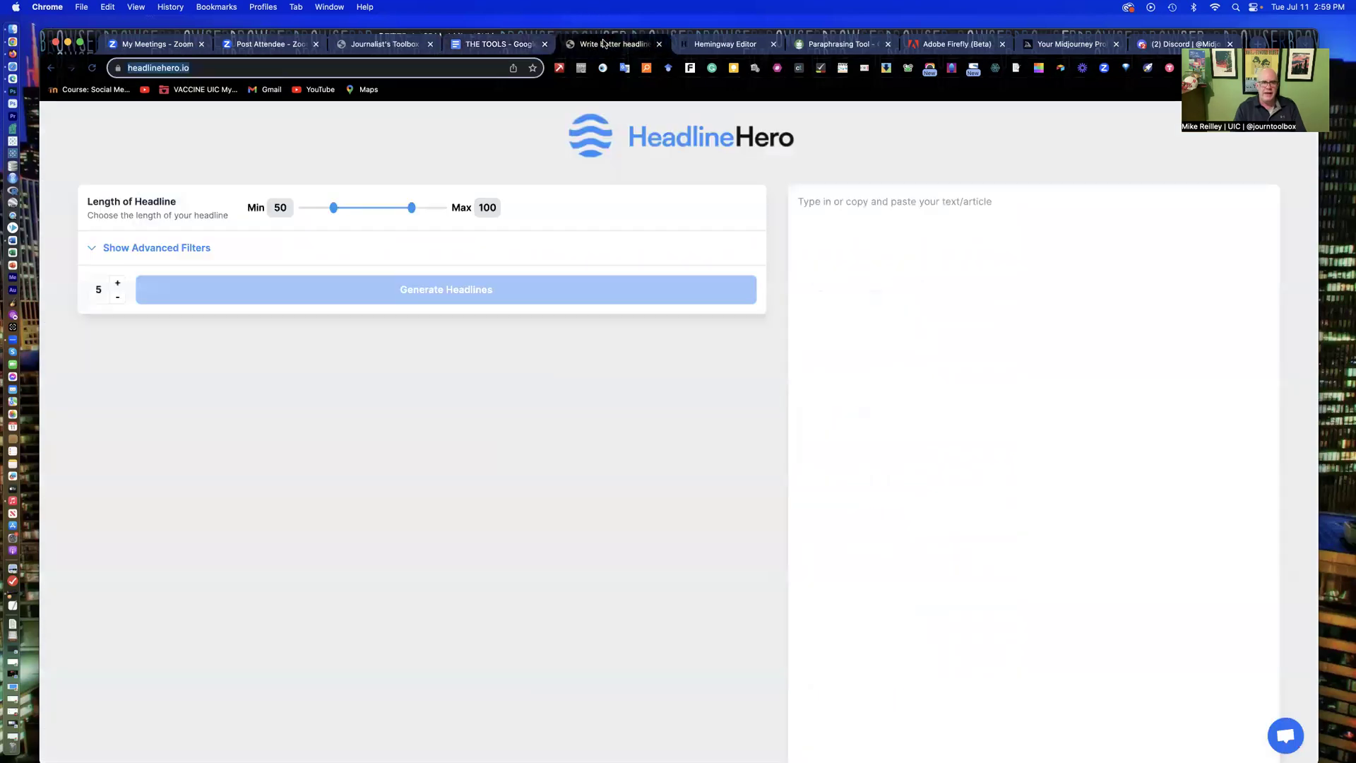
click(104, 246)
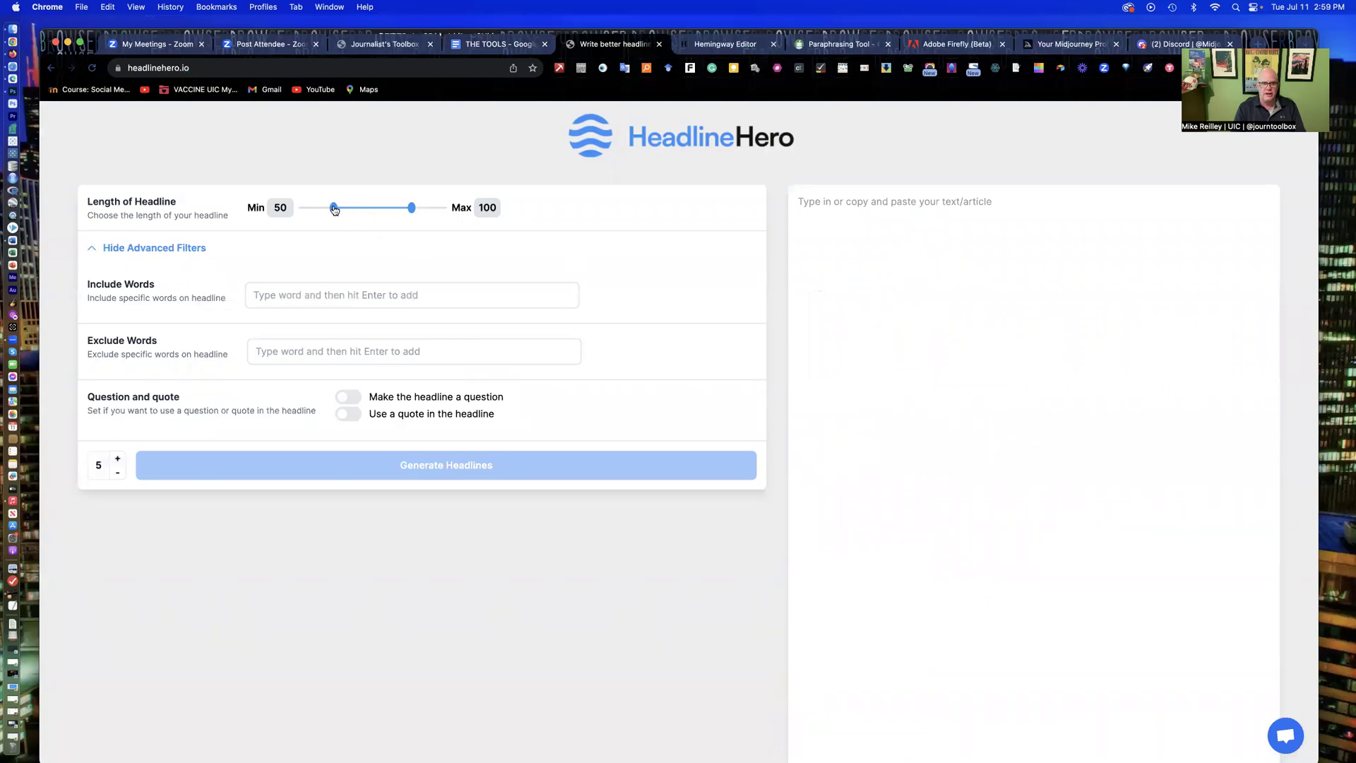
drag(412, 207, 428, 210)
drag(334, 209, 369, 210)
Step: Paste the CTA article and add blank lines before the Retailers, Summarizing and final paragraphs
key(super+v)
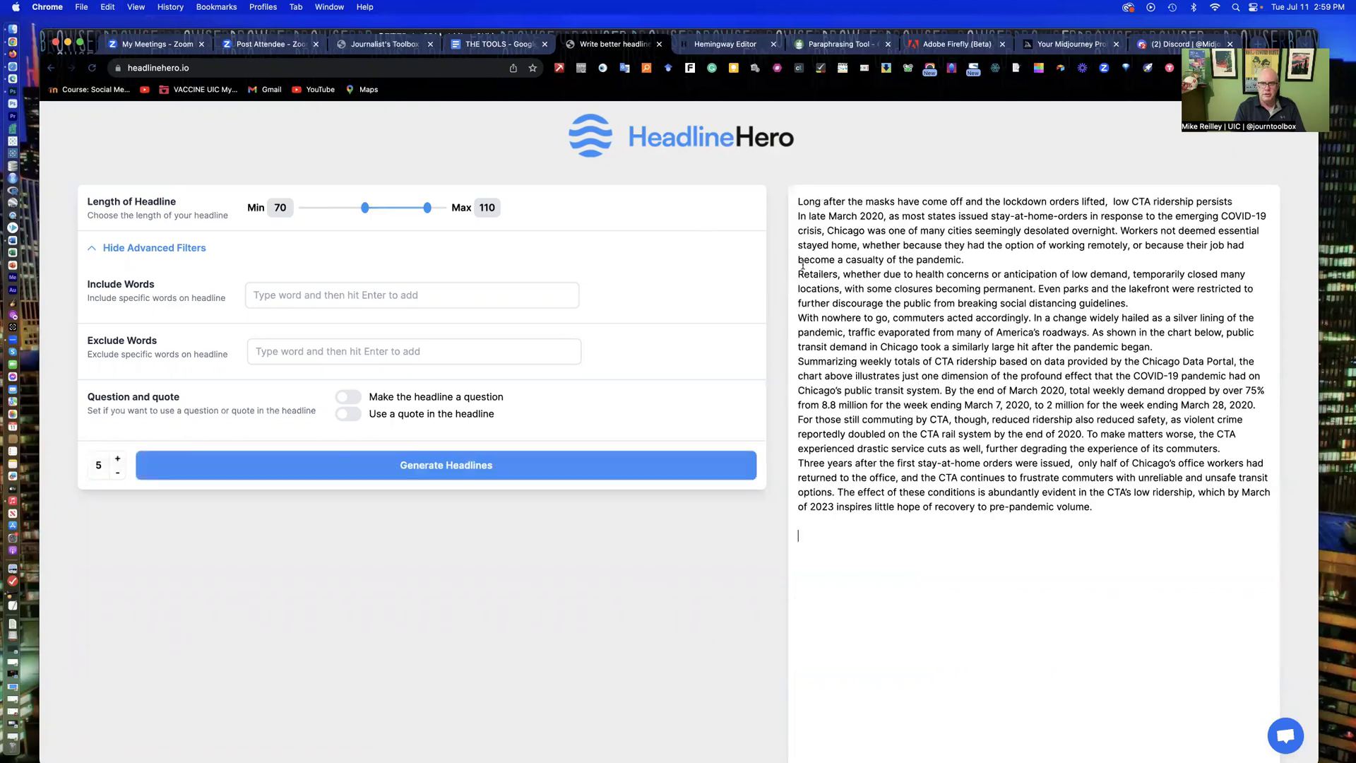
click(799, 276)
key(Return)
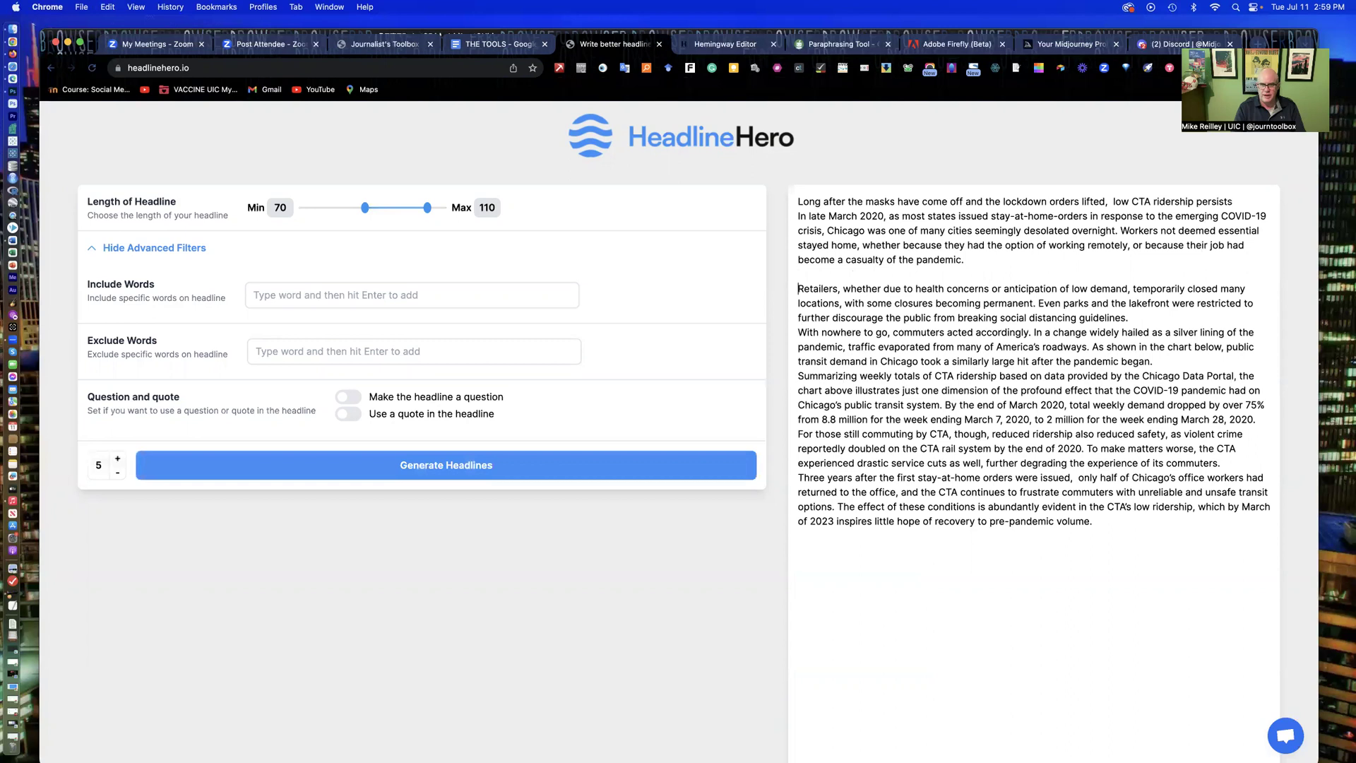
click(799, 375)
key(Return)
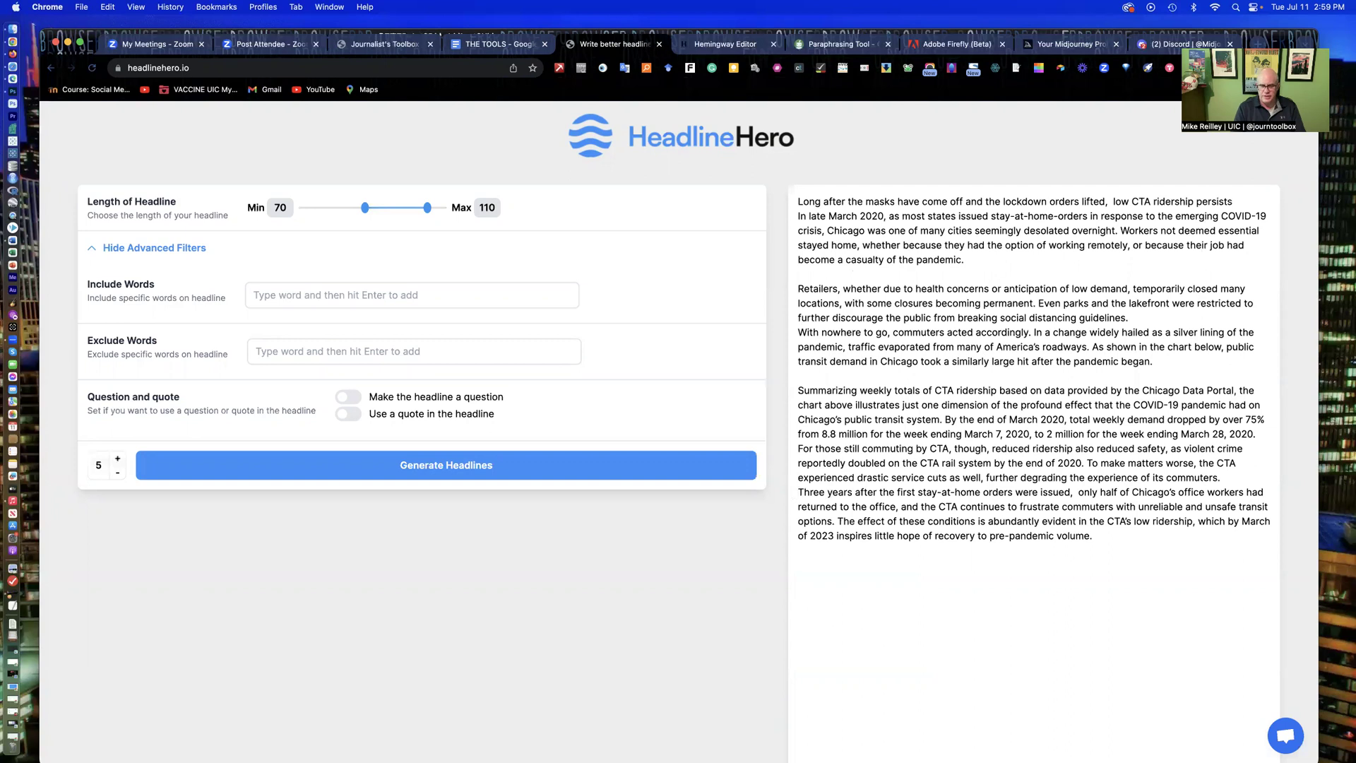
click(798, 493)
key(Return)
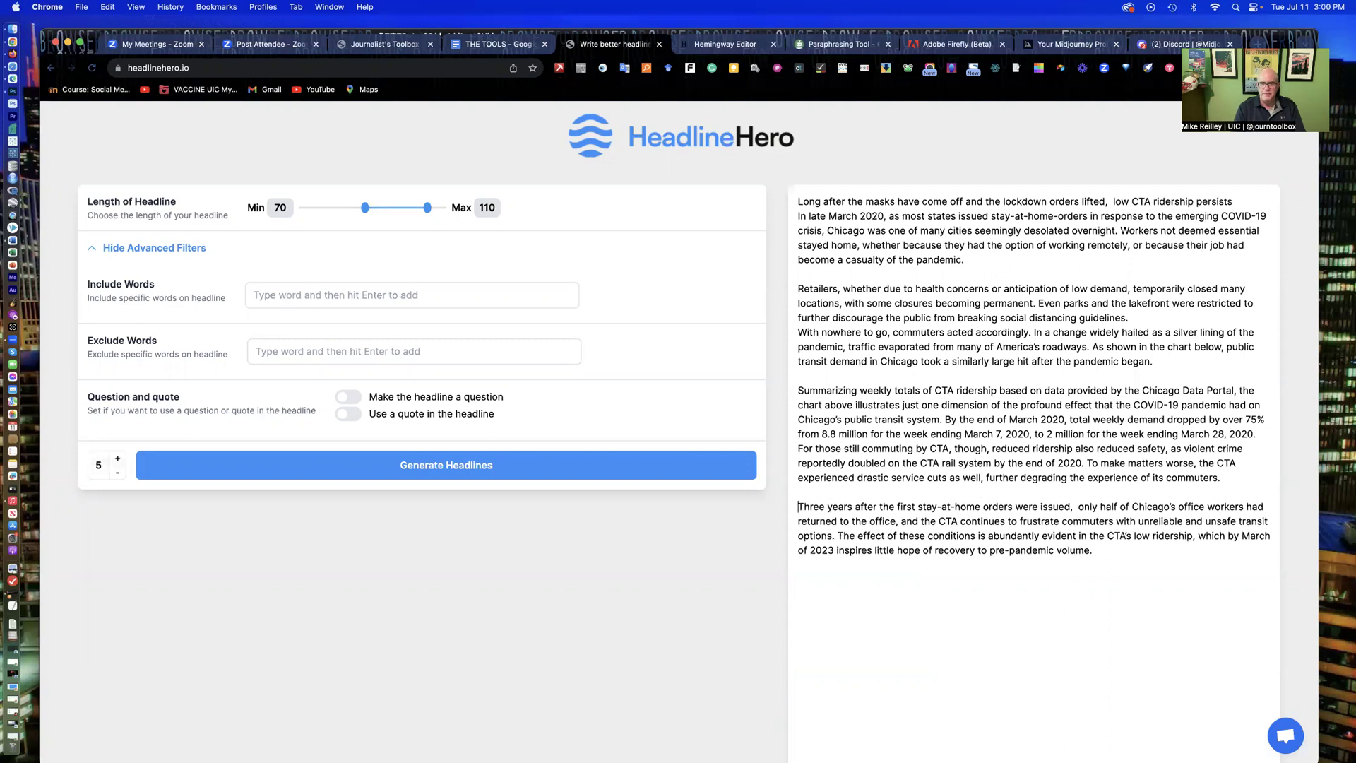
Step: Enter 'CTA, ridership' as the words headlines must include
click(275, 292)
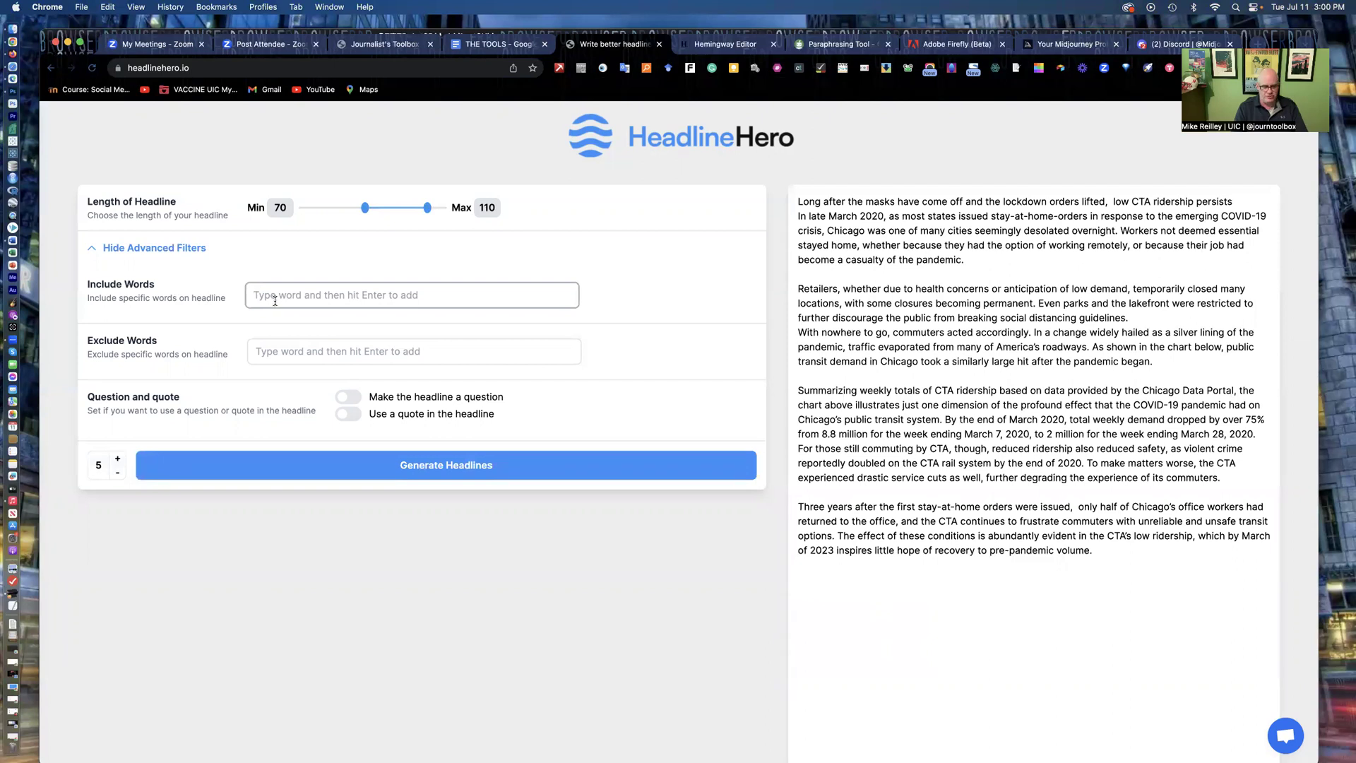
text(CTA ri)
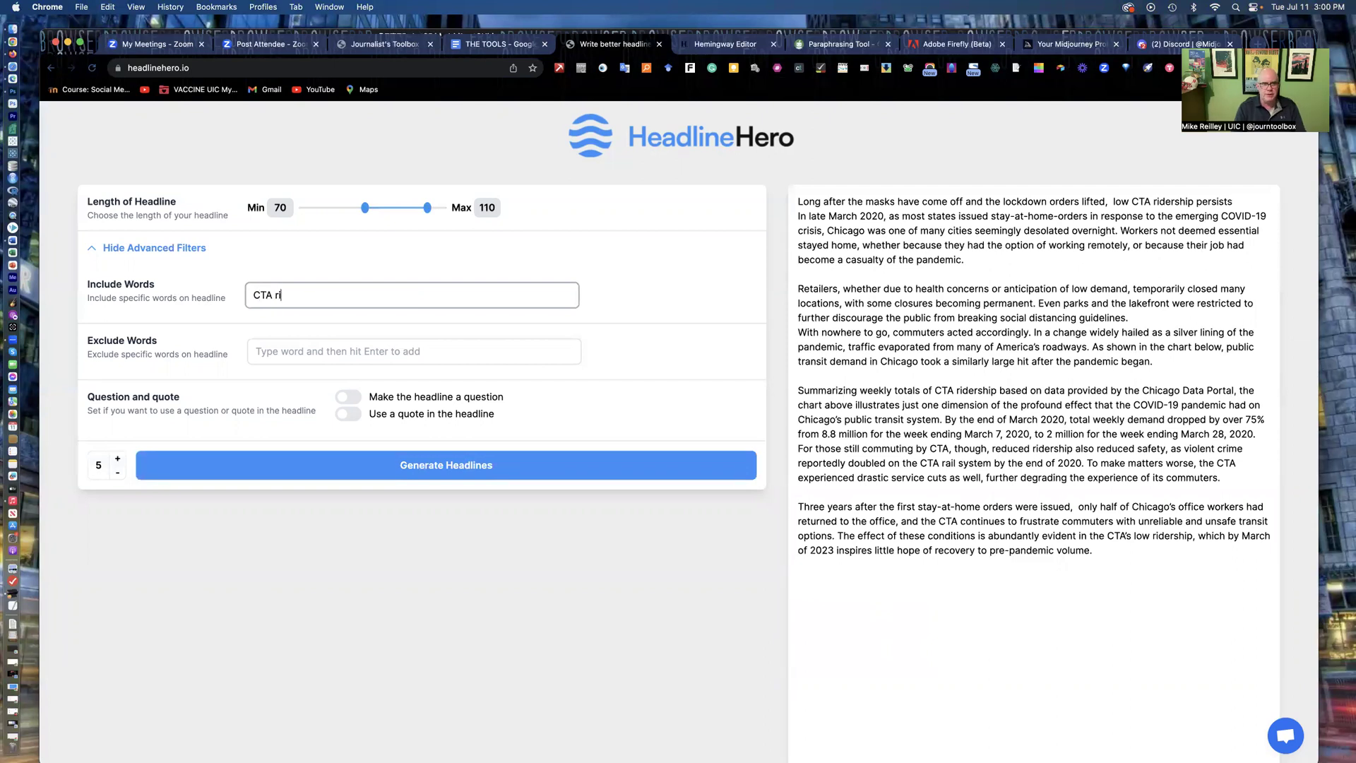
text(der)
key(BackSpace)
key(BackSpace)
key(BackSpace)
text(, ridership)
Step: Generate headlines, copy the third one, 'Chicago's Public Transit Crisis', and move to Hemingway Editor
click(439, 469)
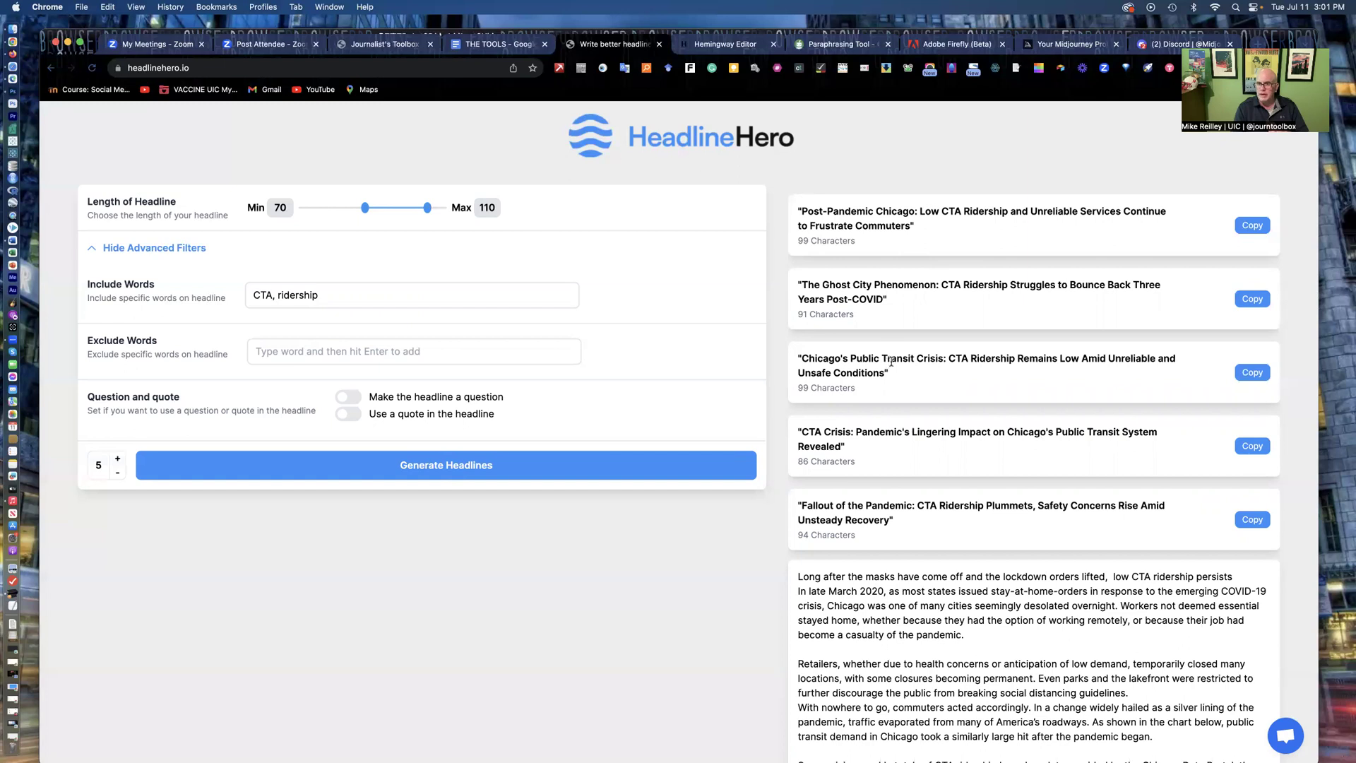
click(1254, 373)
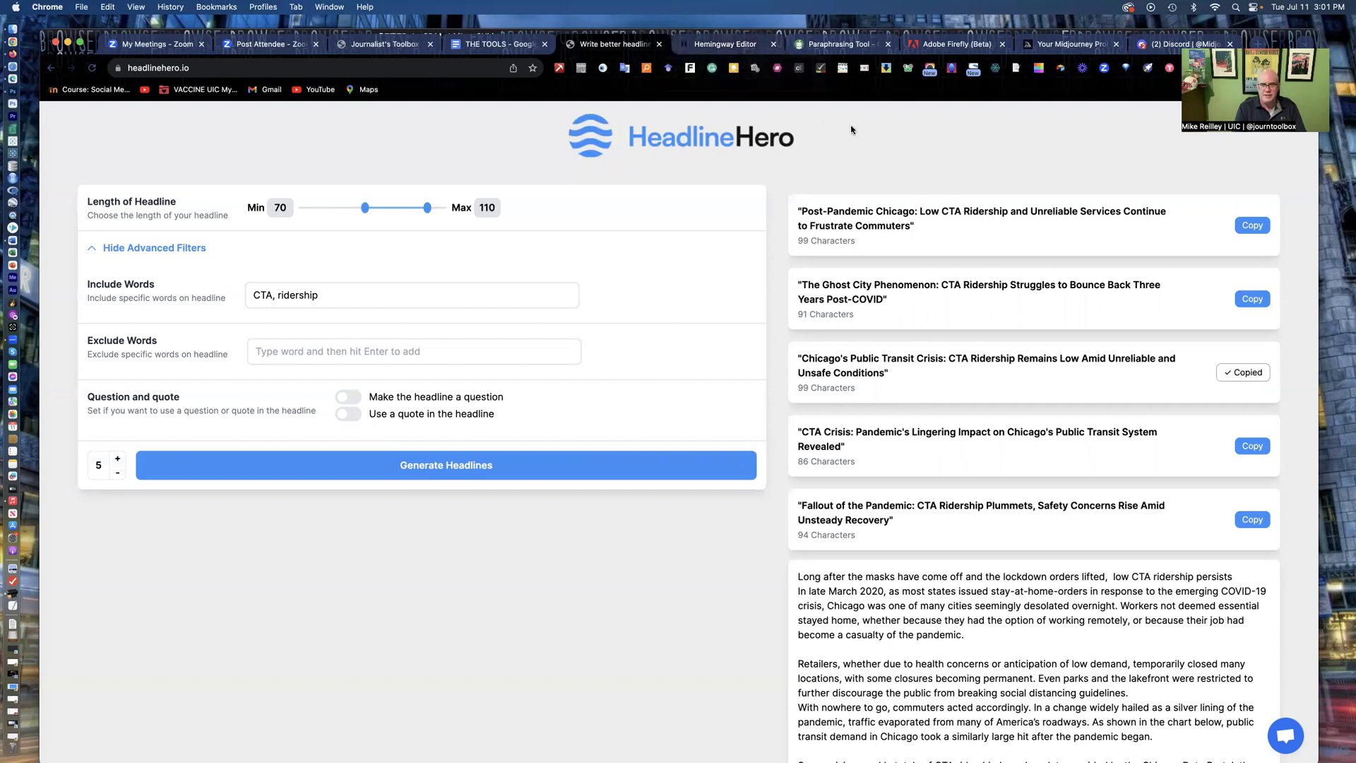
click(706, 45)
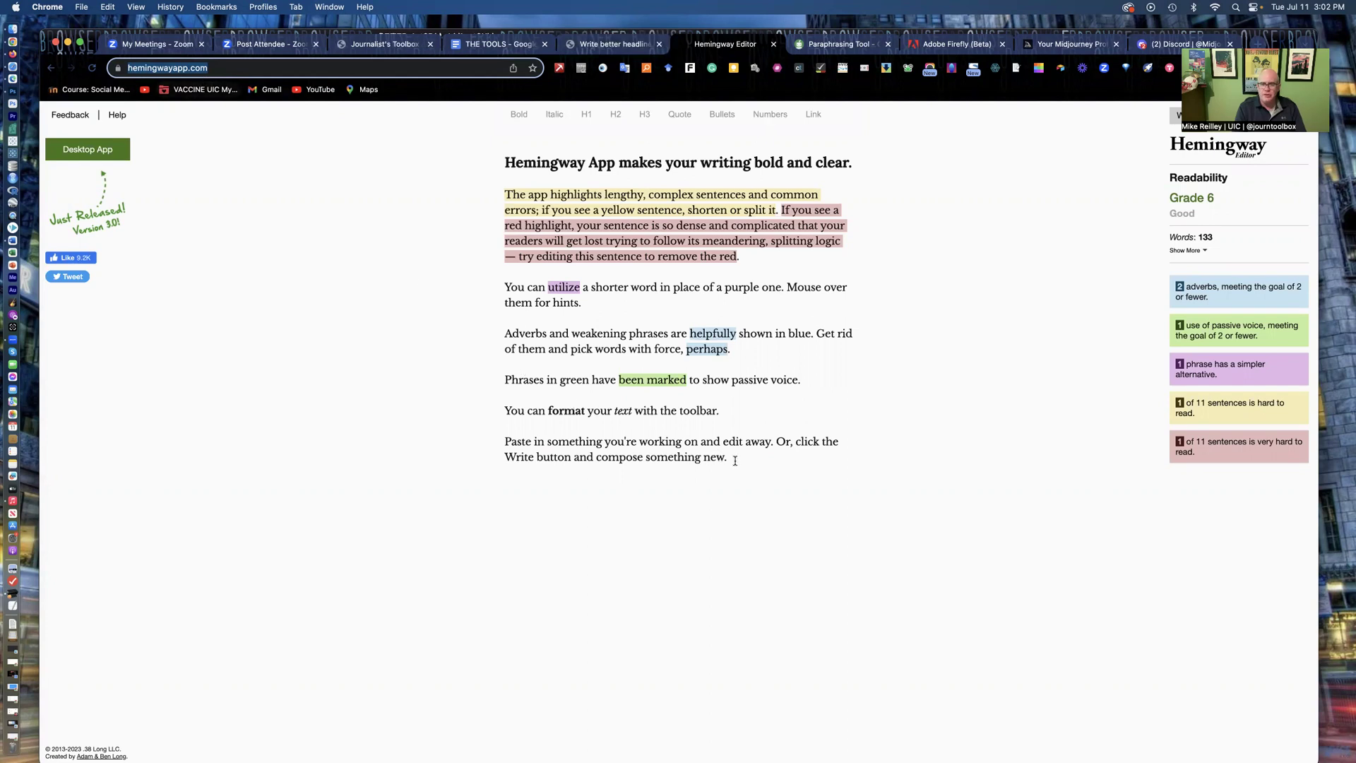
Step: Swap Hemingway's sample text for the copied headline, note its Grade 11, then undo it
drag(736, 458, 494, 193)
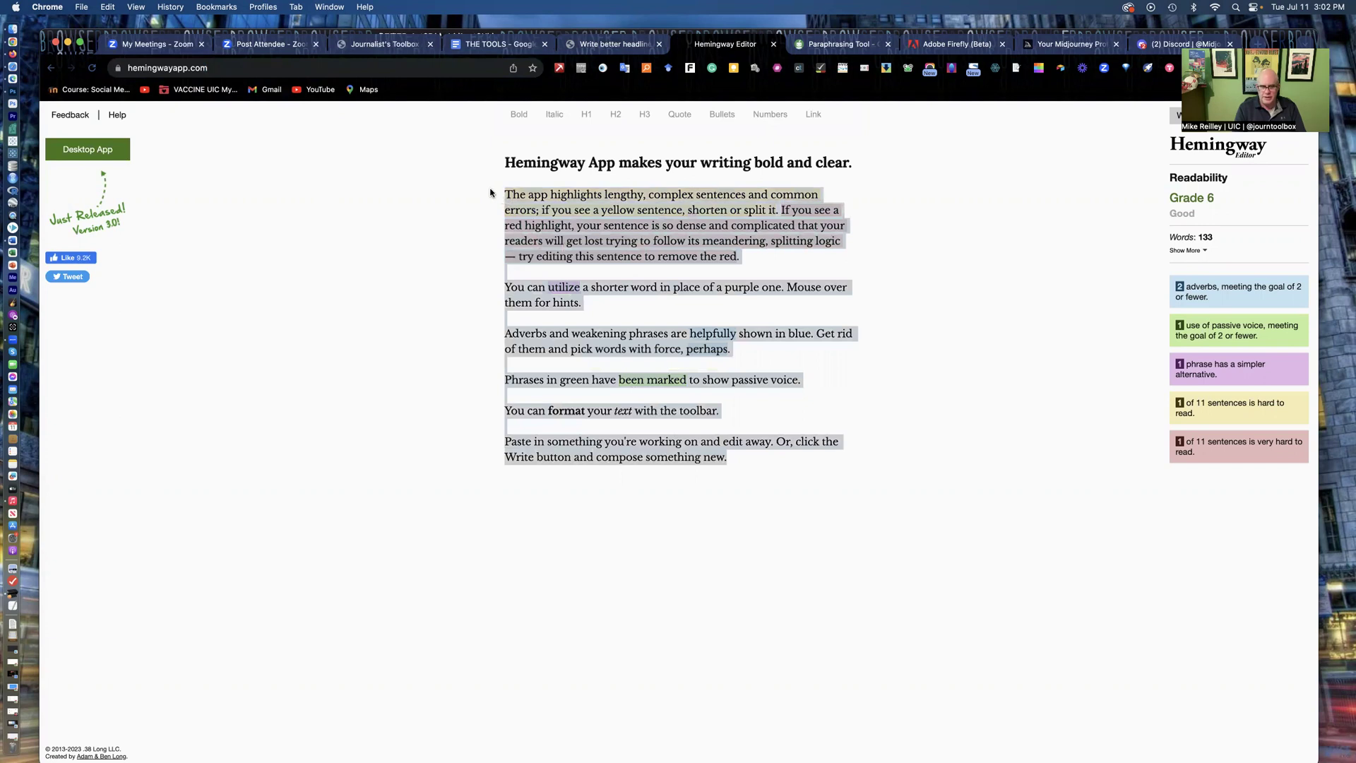
key(BackSpace)
key(super+v)
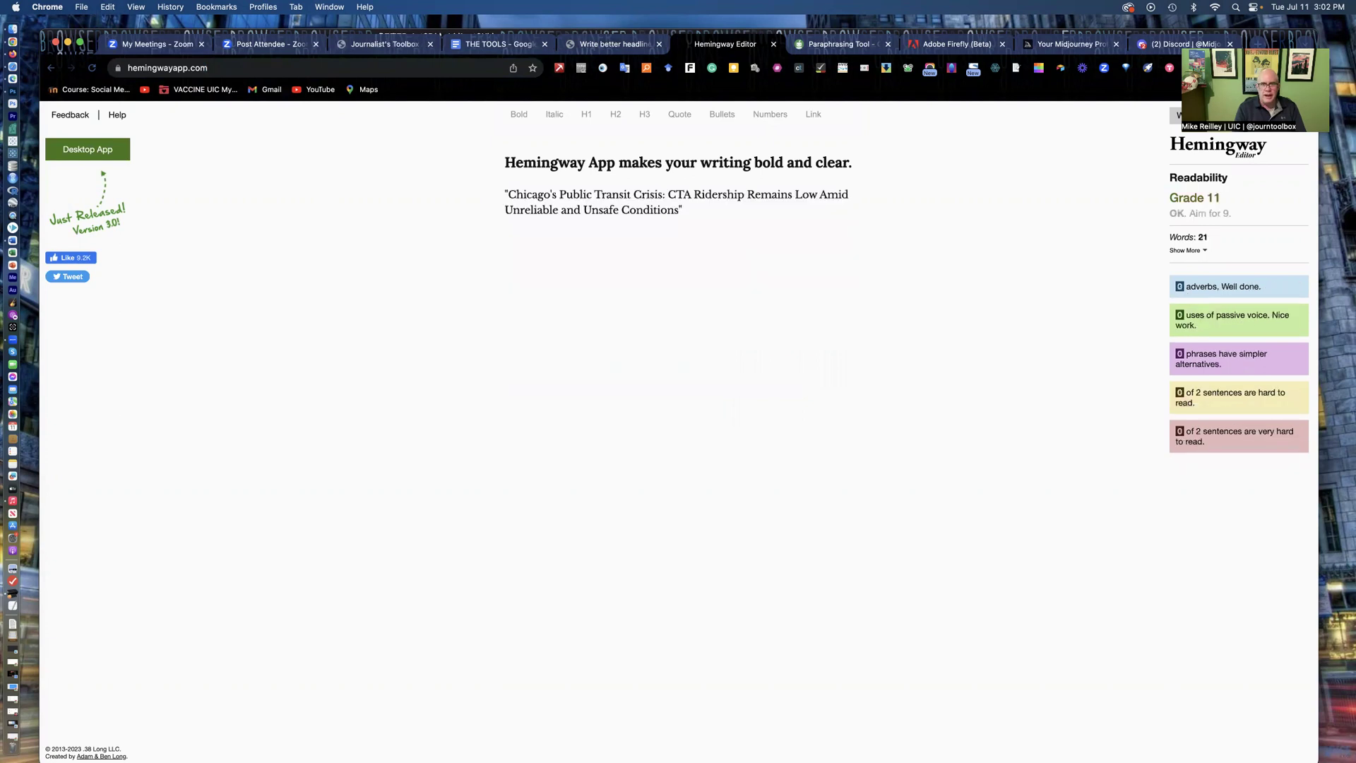
key(super+z)
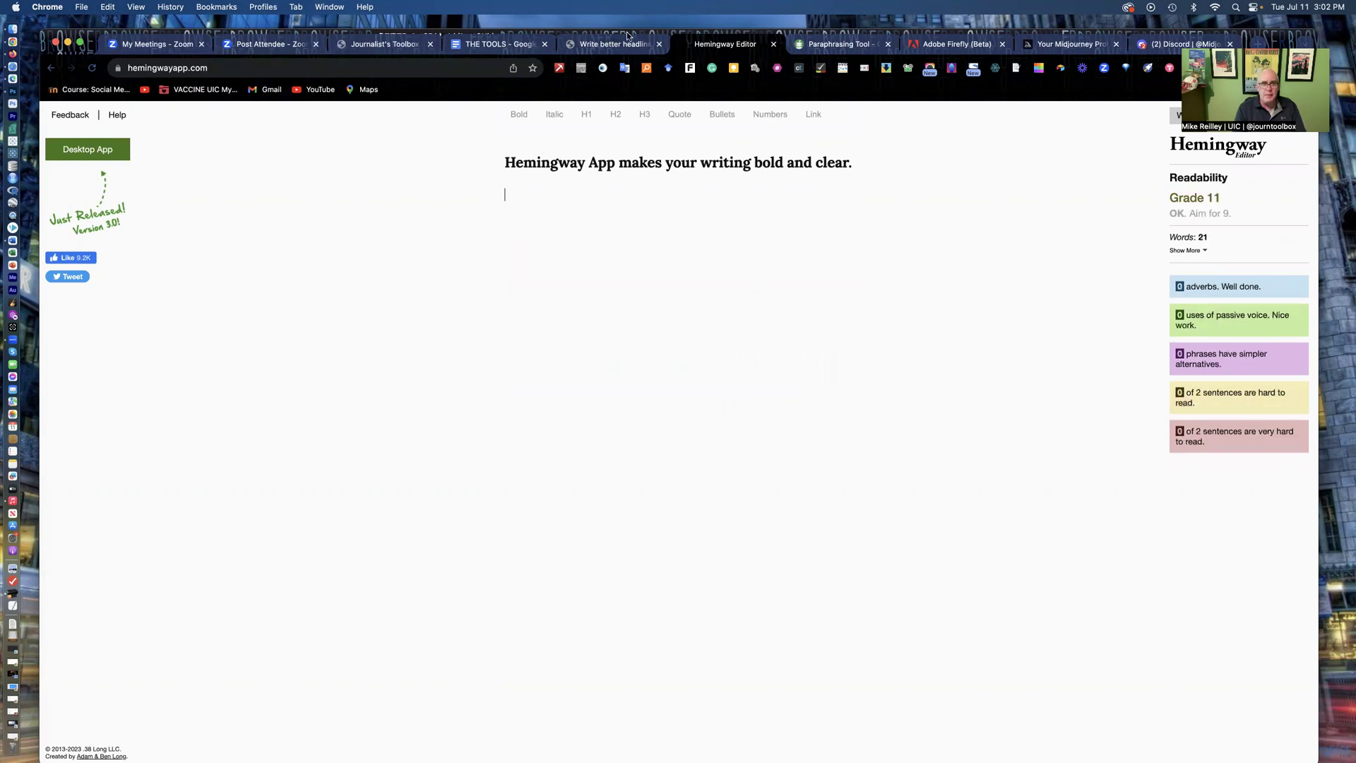
click(604, 43)
Step: Select the full CTA ridership practice story in THE TOOLS, from first line to end
click(504, 45)
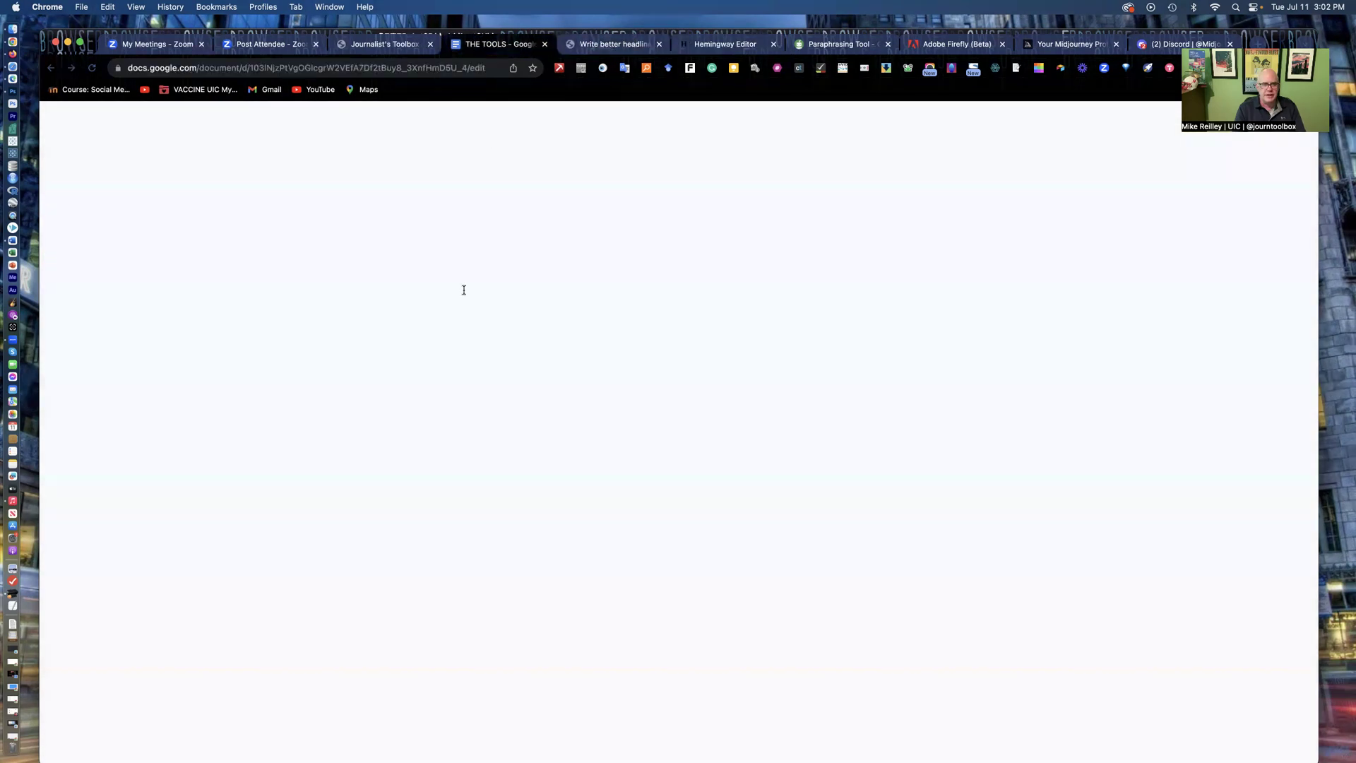
scroll(339, 385, down, 5)
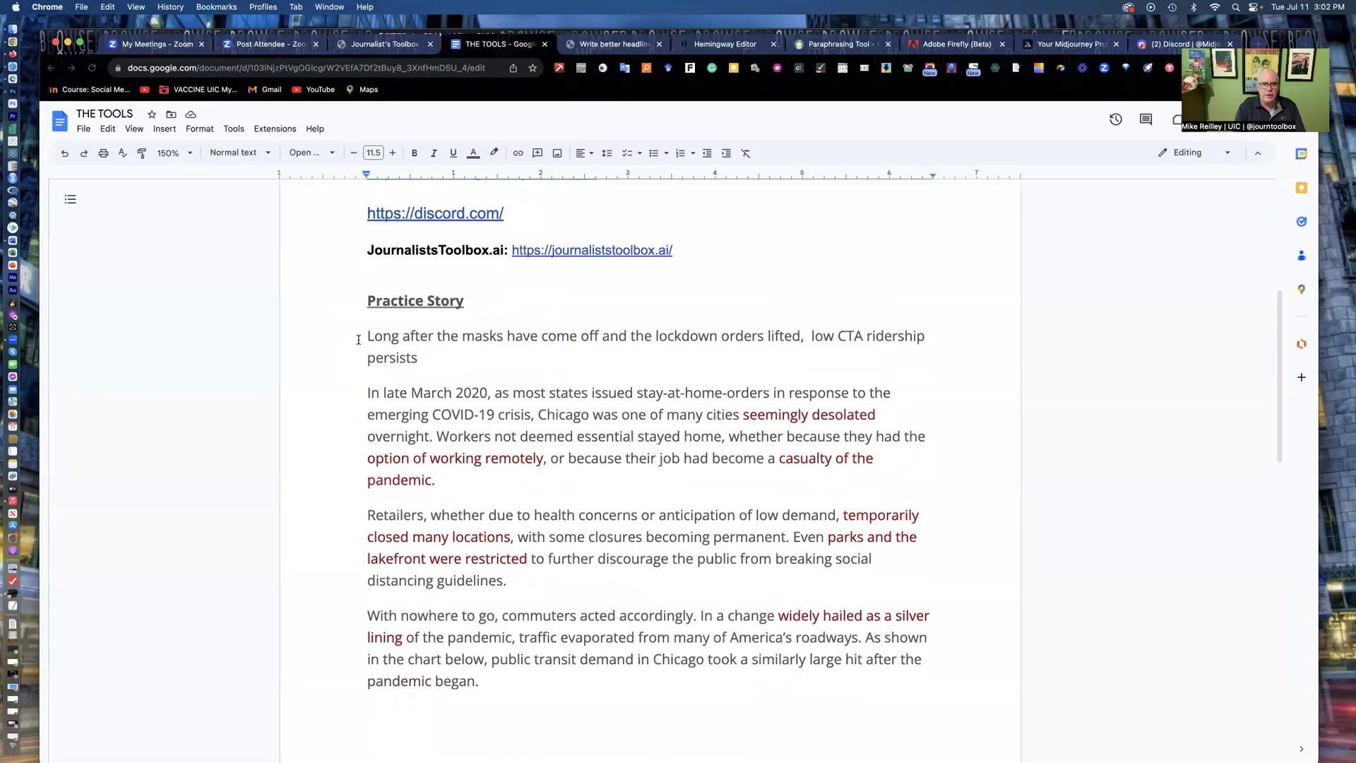
drag(280, 335, 619, 619)
scroll(561, 611, down, 3)
scroll(560, 611, down, 3)
scroll(561, 610, down, 4)
drag(708, 619, 708, 619)
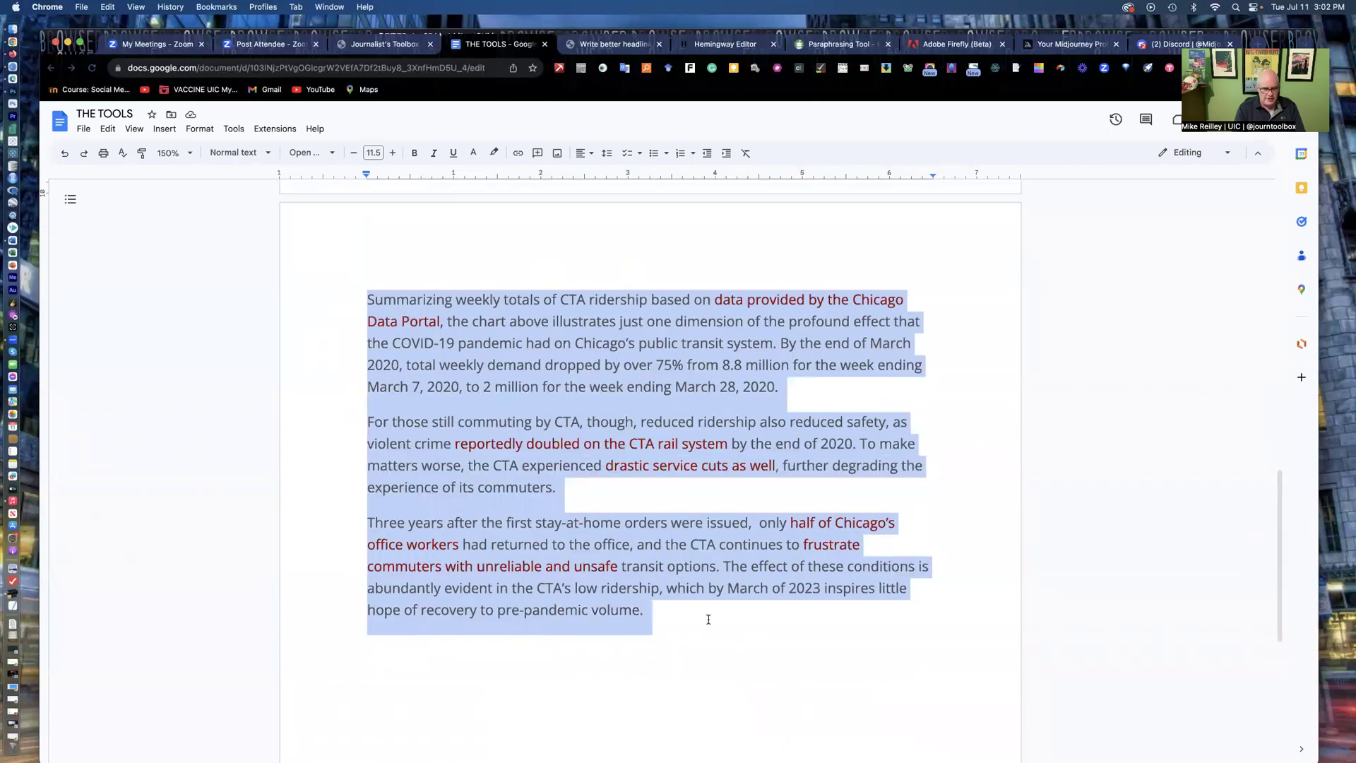
click(725, 44)
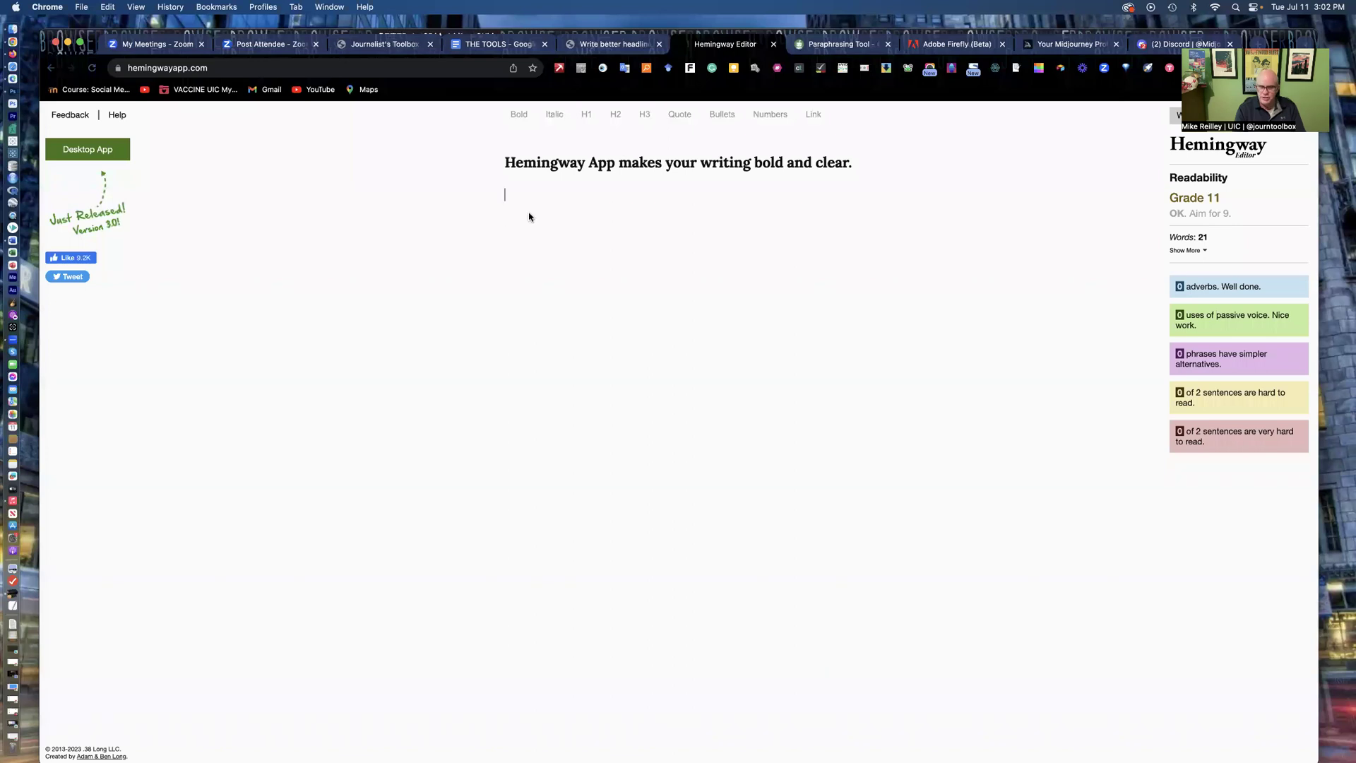
Step: Paste the story into Hemingway and review its Grade 13 rating and hard-sentence hints
key(super+v)
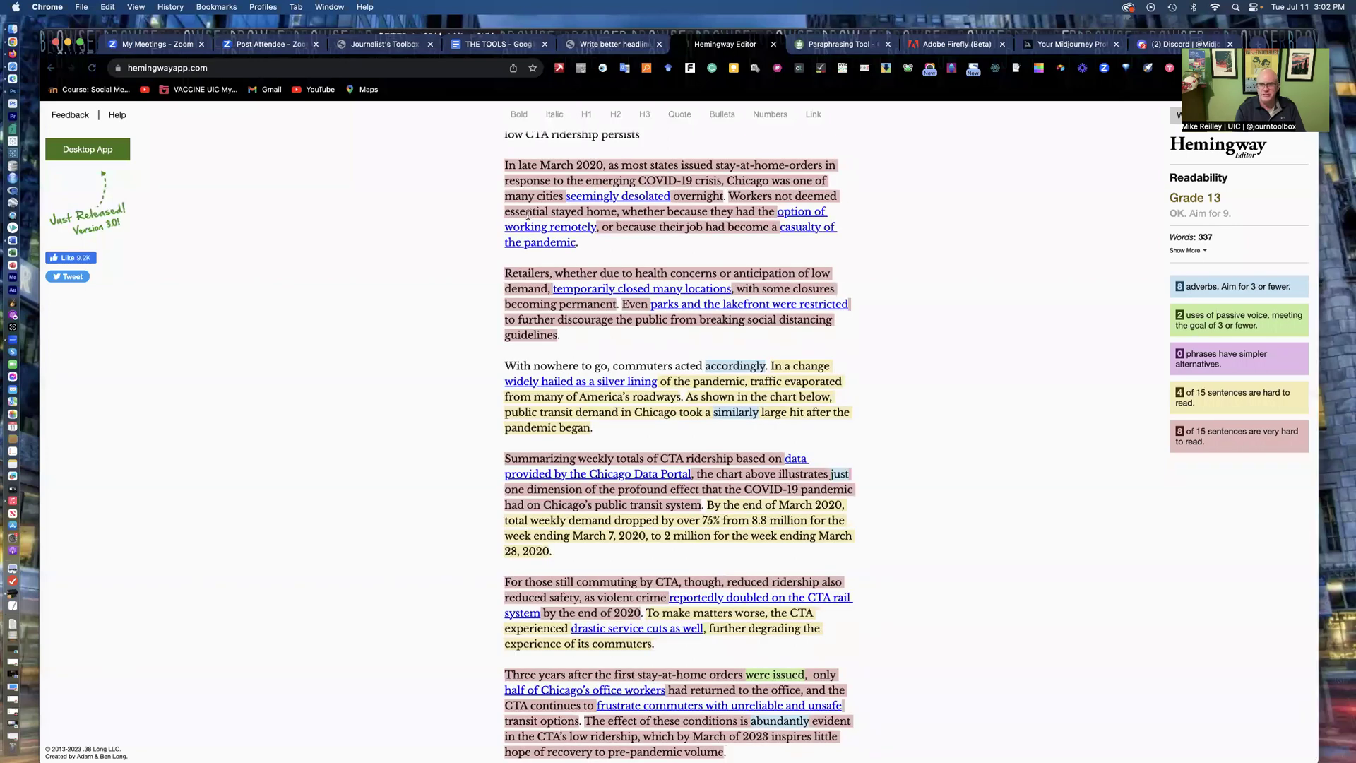
scroll(579, 185, up, 2)
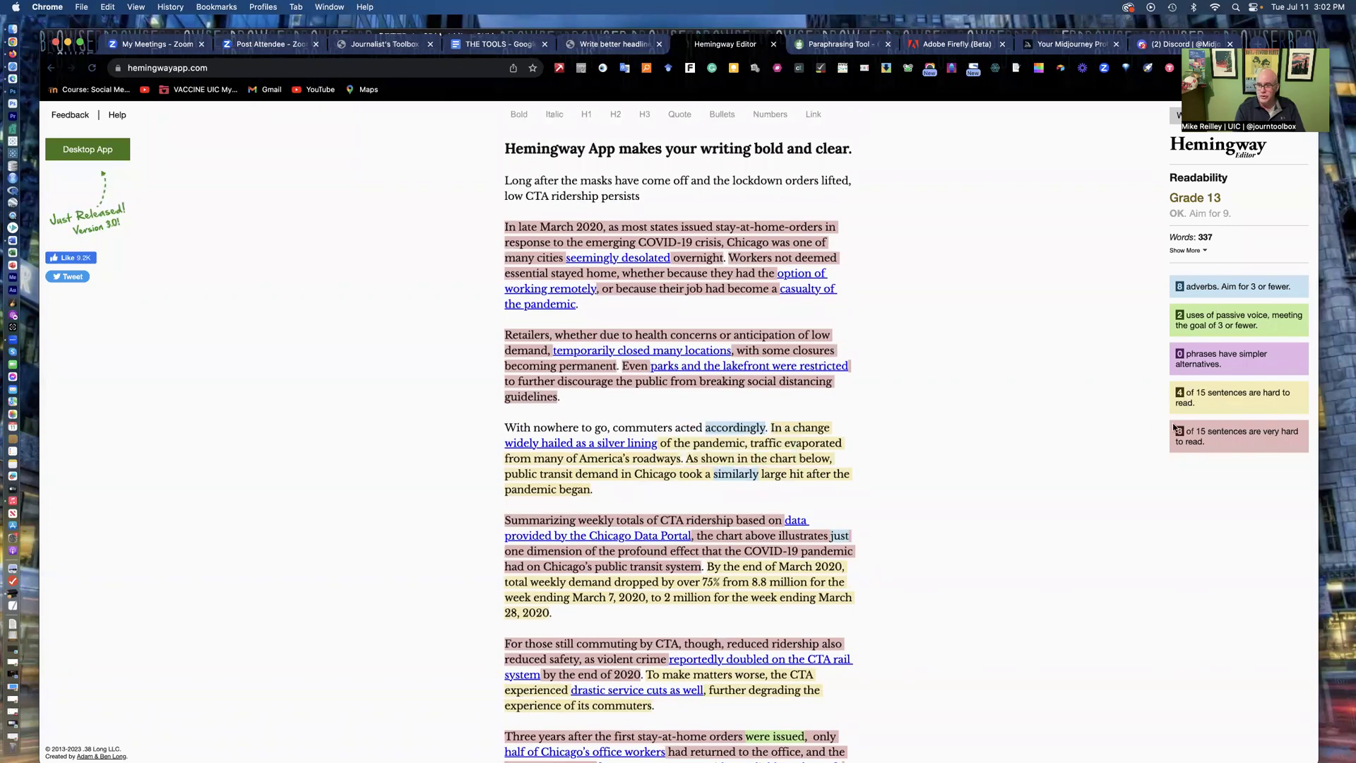
scroll(783, 550, down, 1)
scroll(783, 549, down, 1)
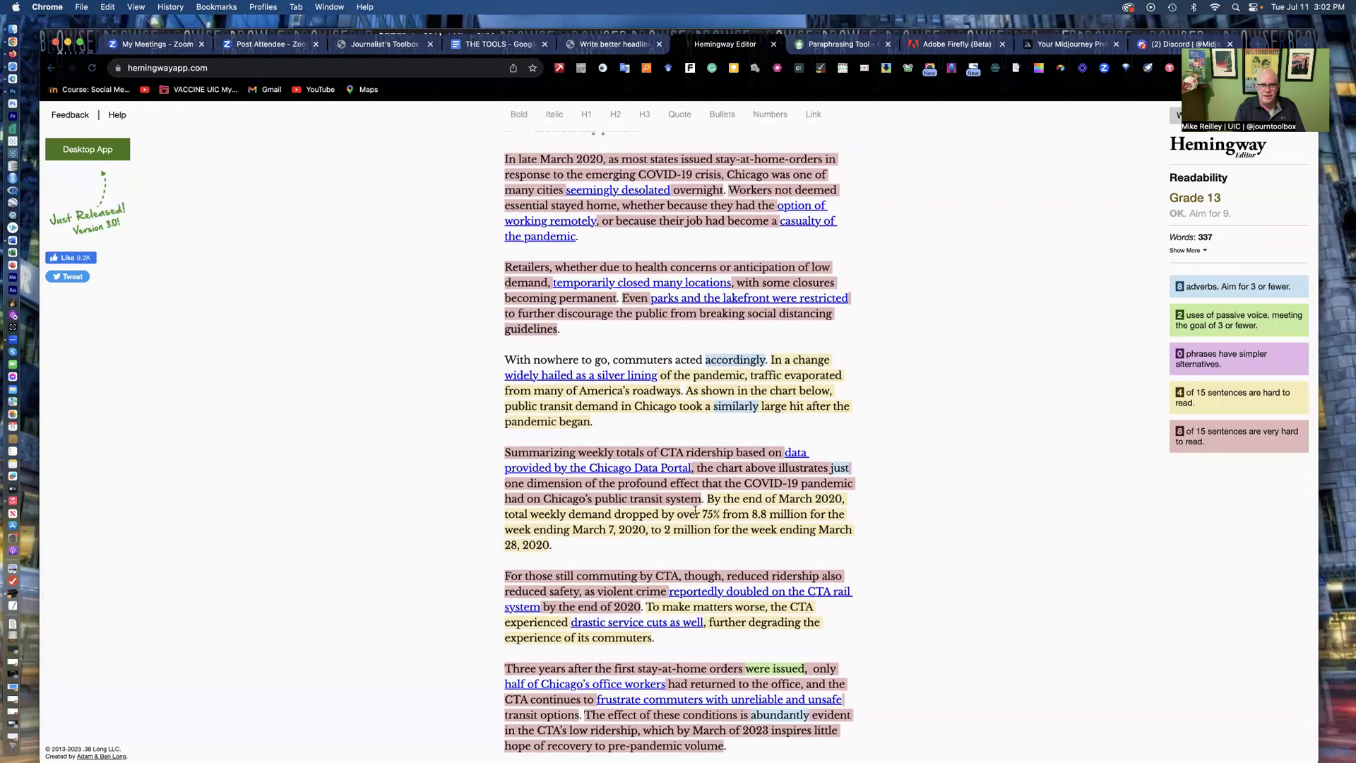
mouse_move(806, 668)
mouse_move(733, 364)
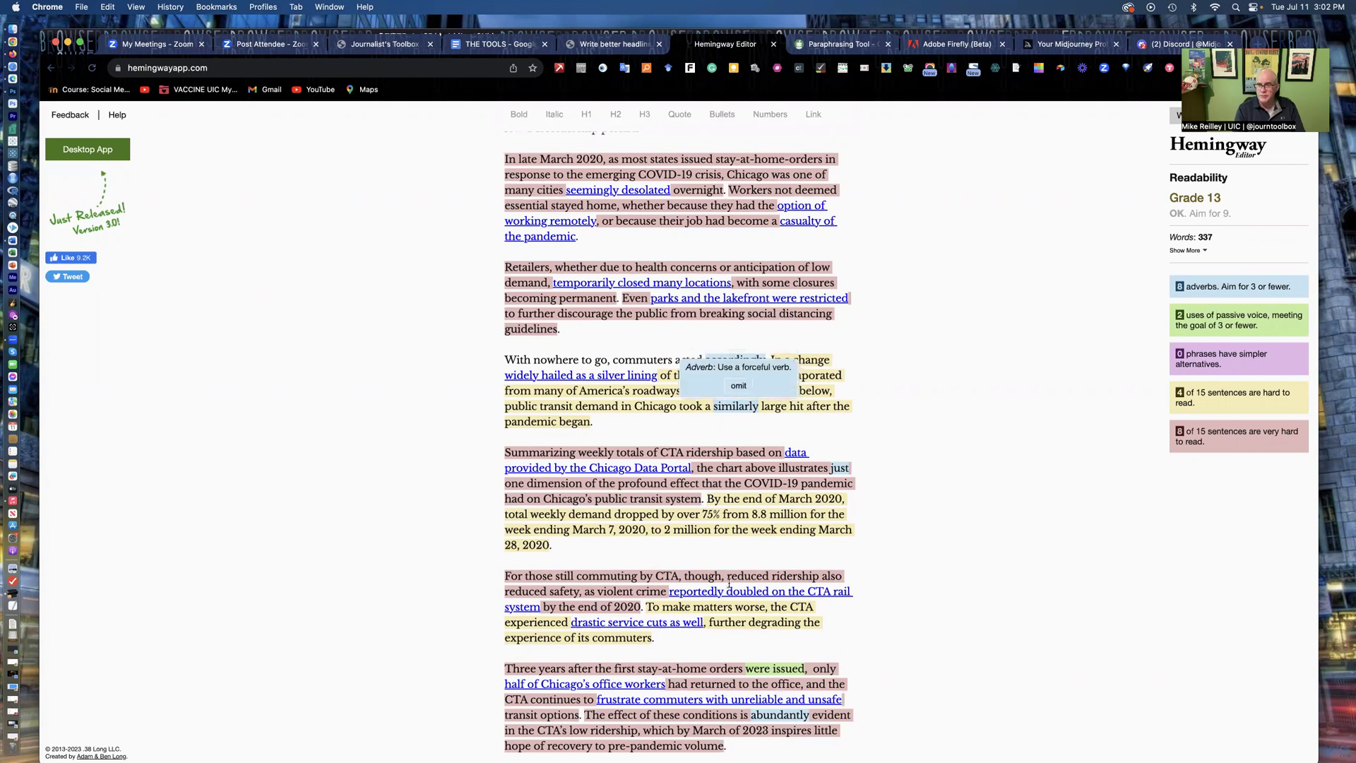
scroll(733, 290, up, 3)
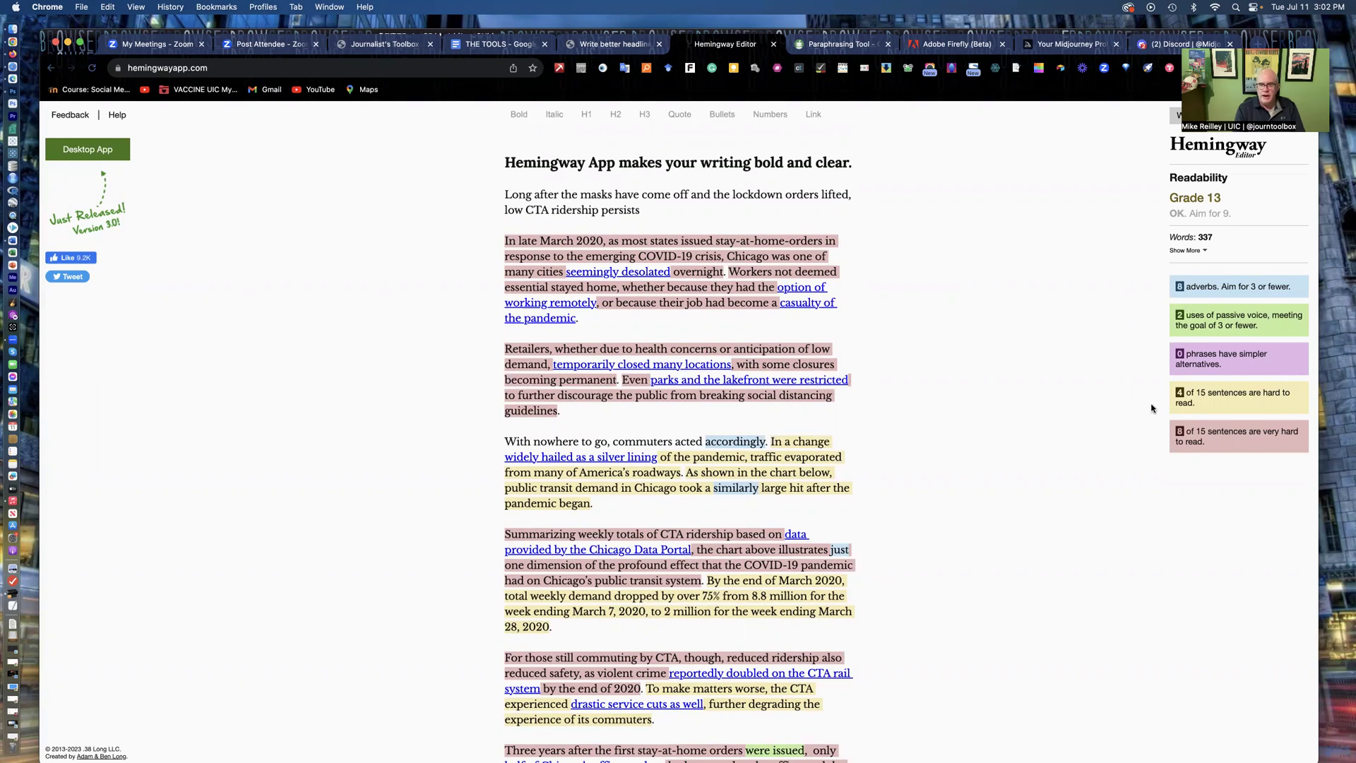
scroll(643, 417, down, 4)
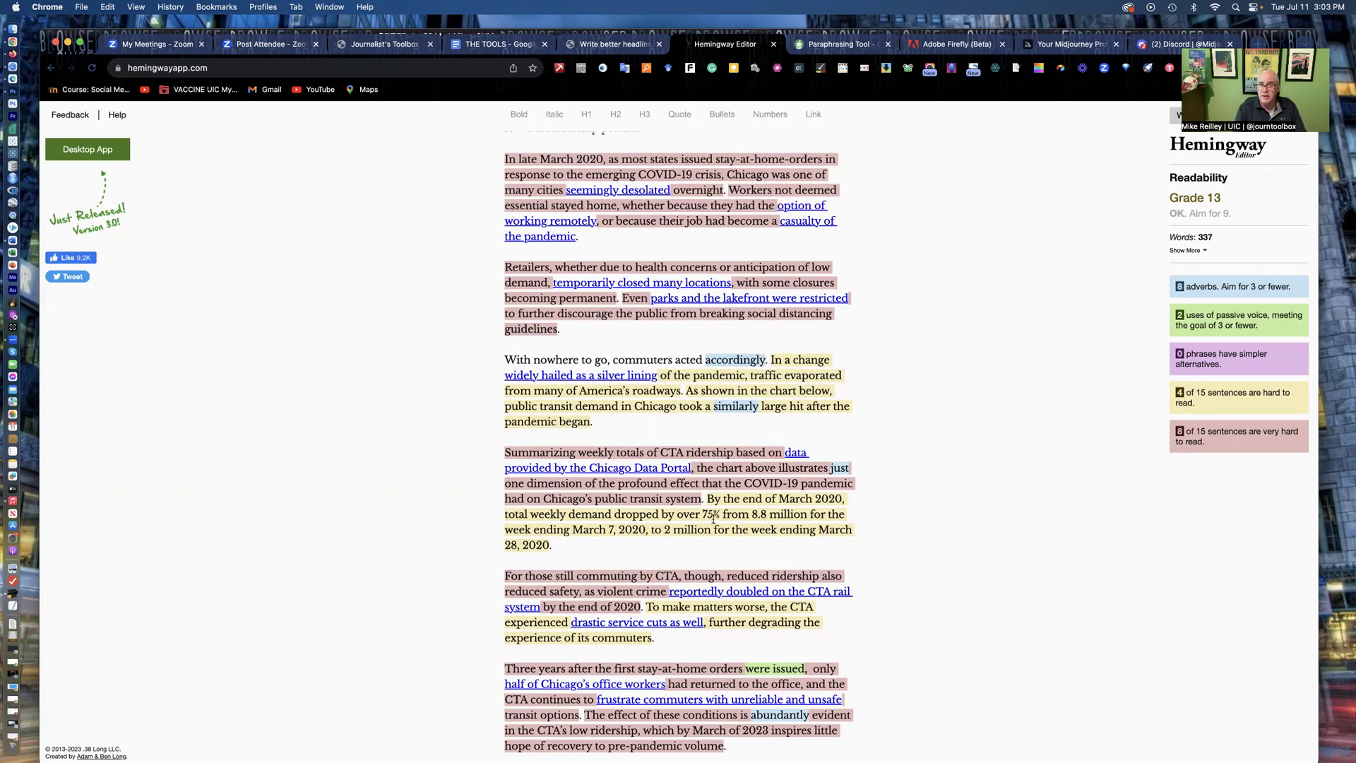
scroll(654, 193, up, 2)
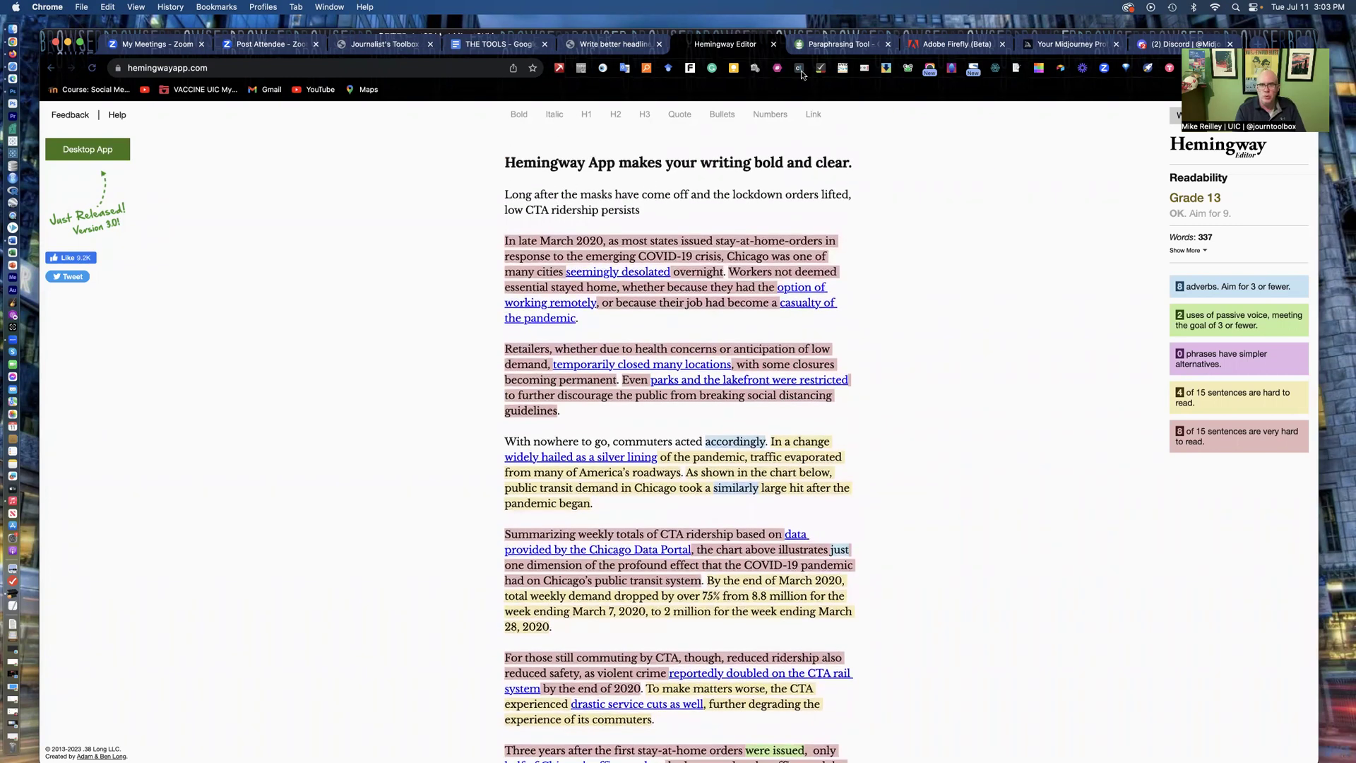
Step: Look over QuillBot's Basic versus Premium plan table, then return to the Paraphraser
click(830, 48)
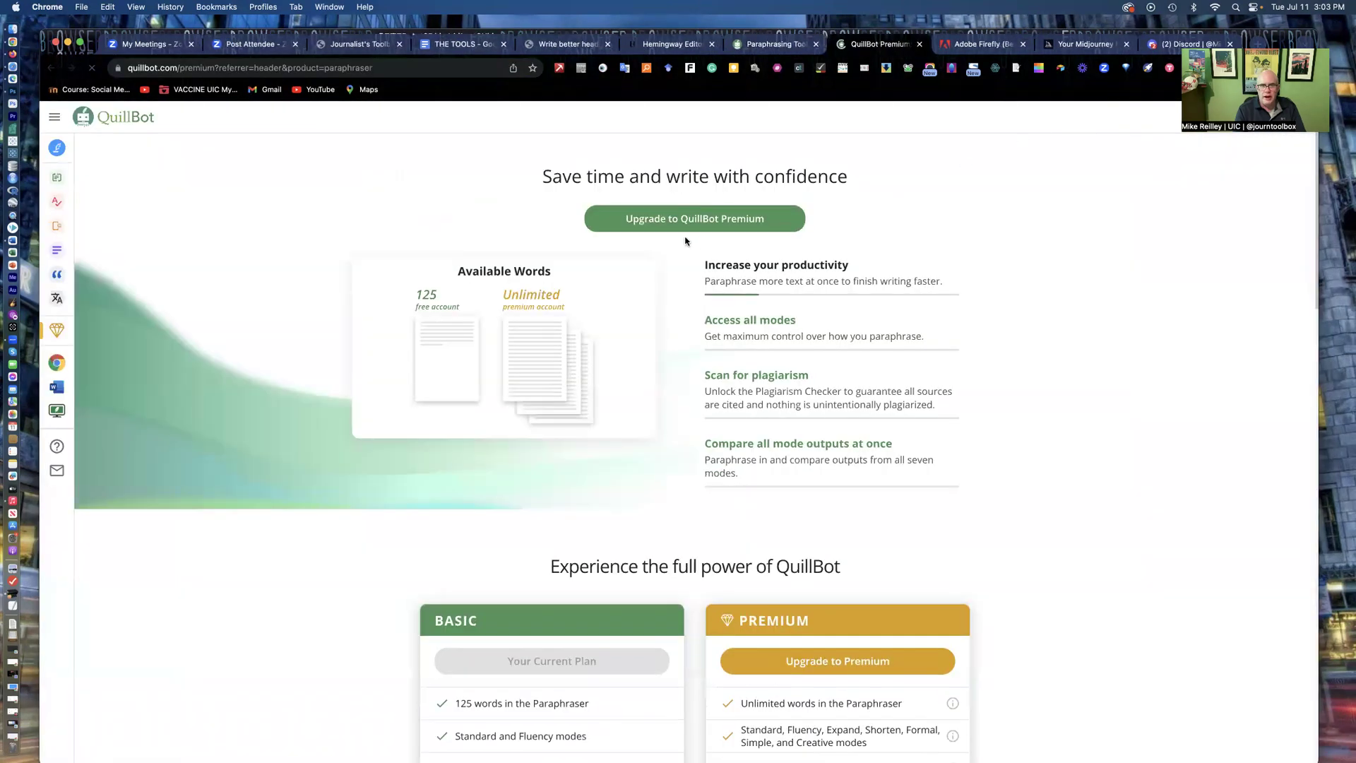
scroll(655, 447, down, 6)
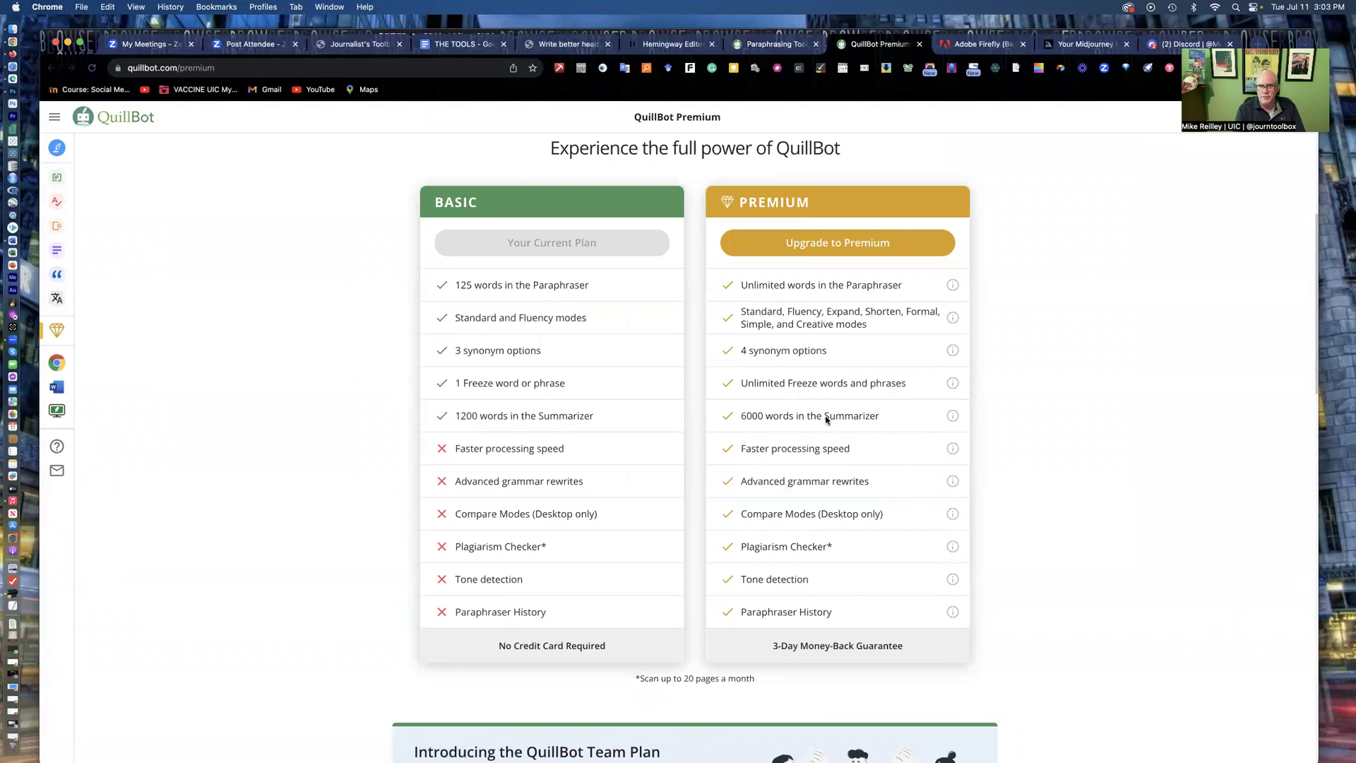
scroll(770, 278, up, 4)
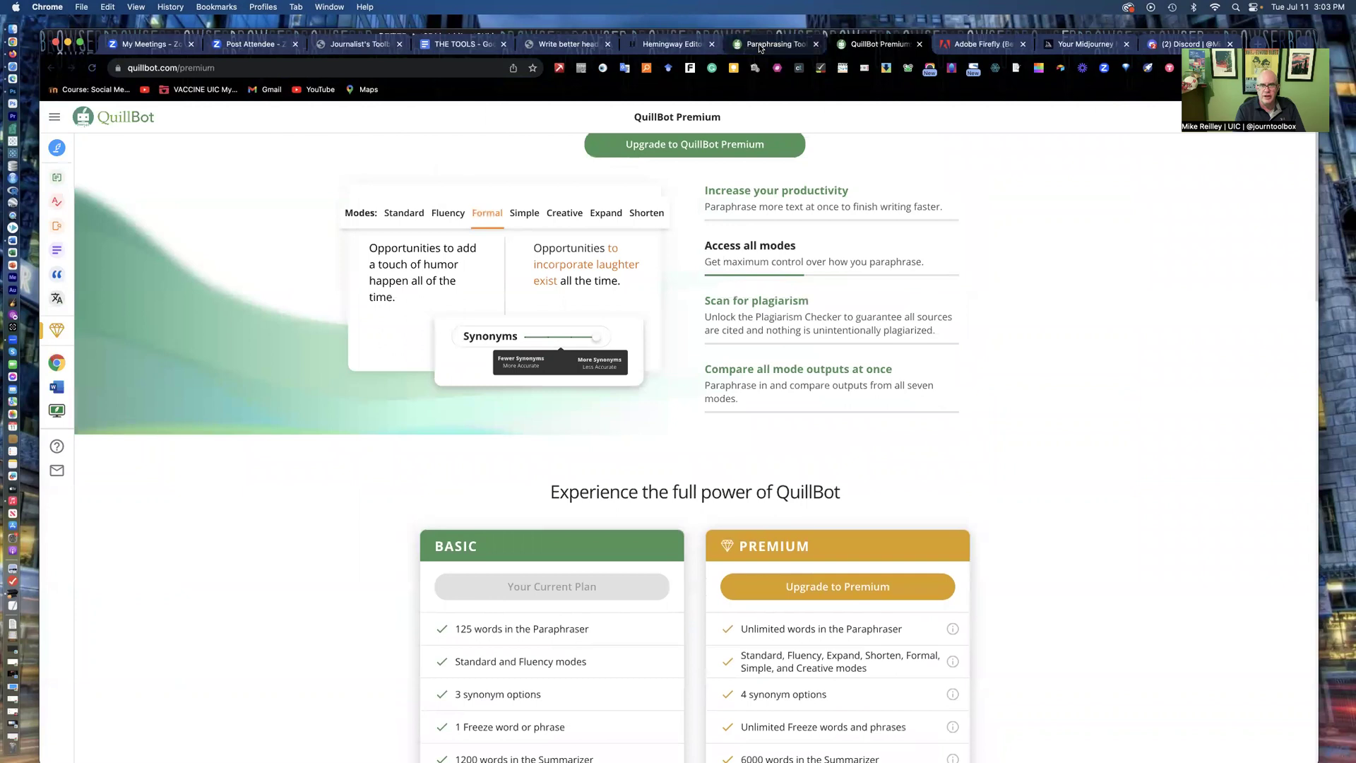
click(759, 44)
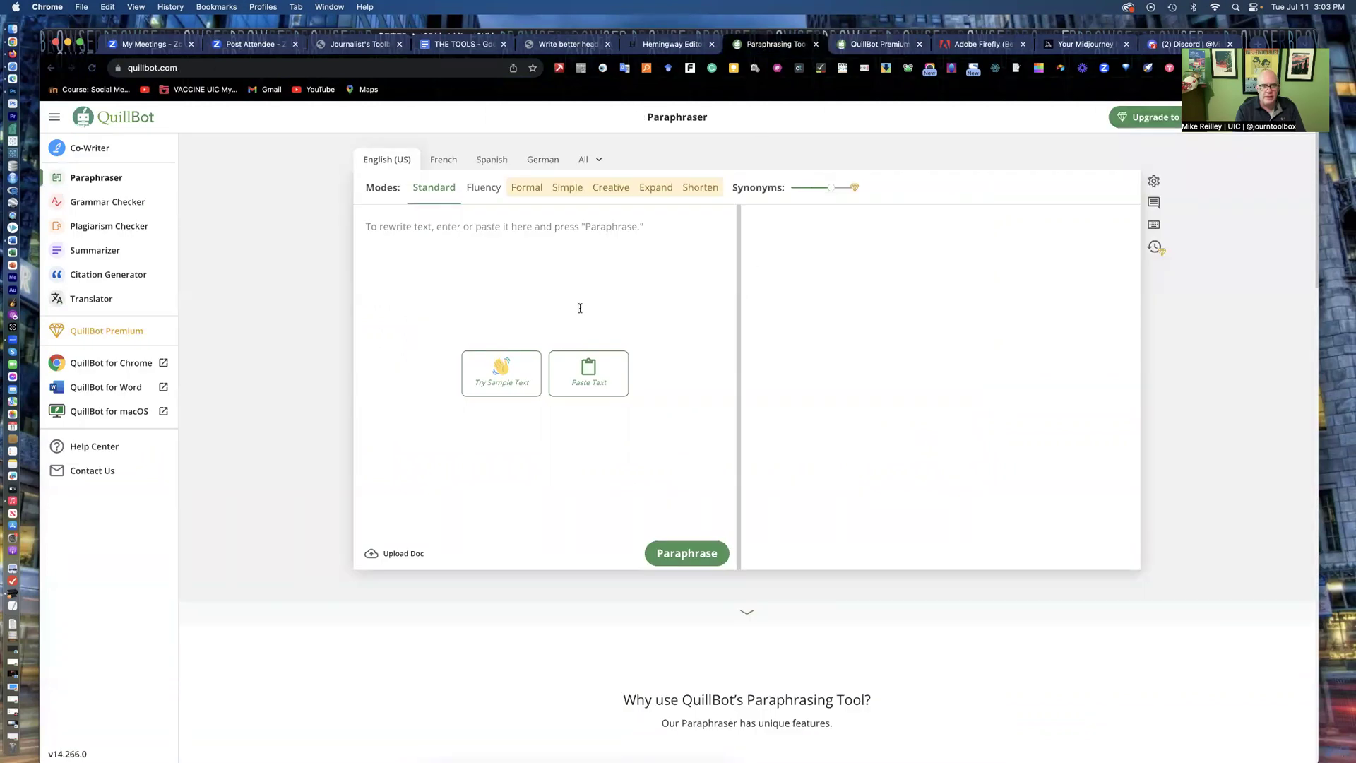
Step: Paste the CTA ridership story into QuillBot's Paraphraser and preview Formal mode
click(593, 380)
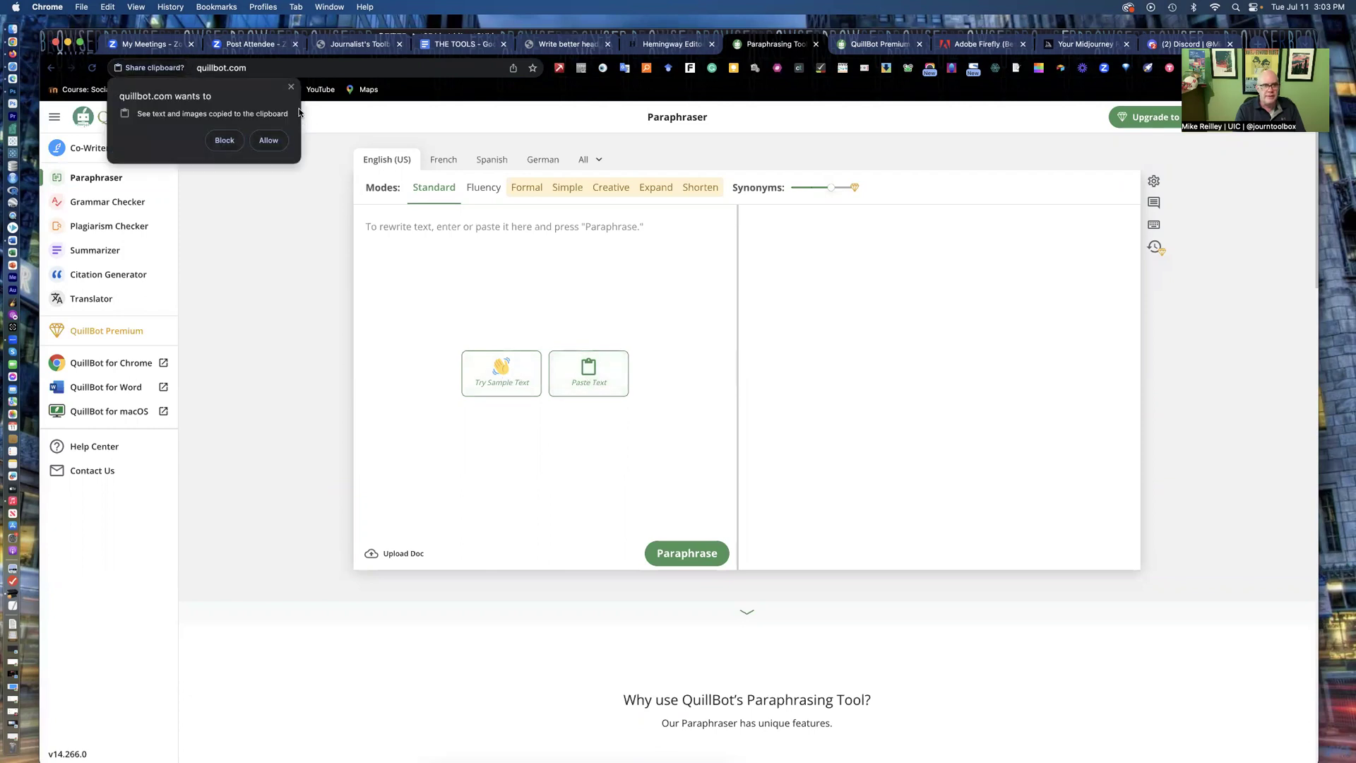
click(291, 89)
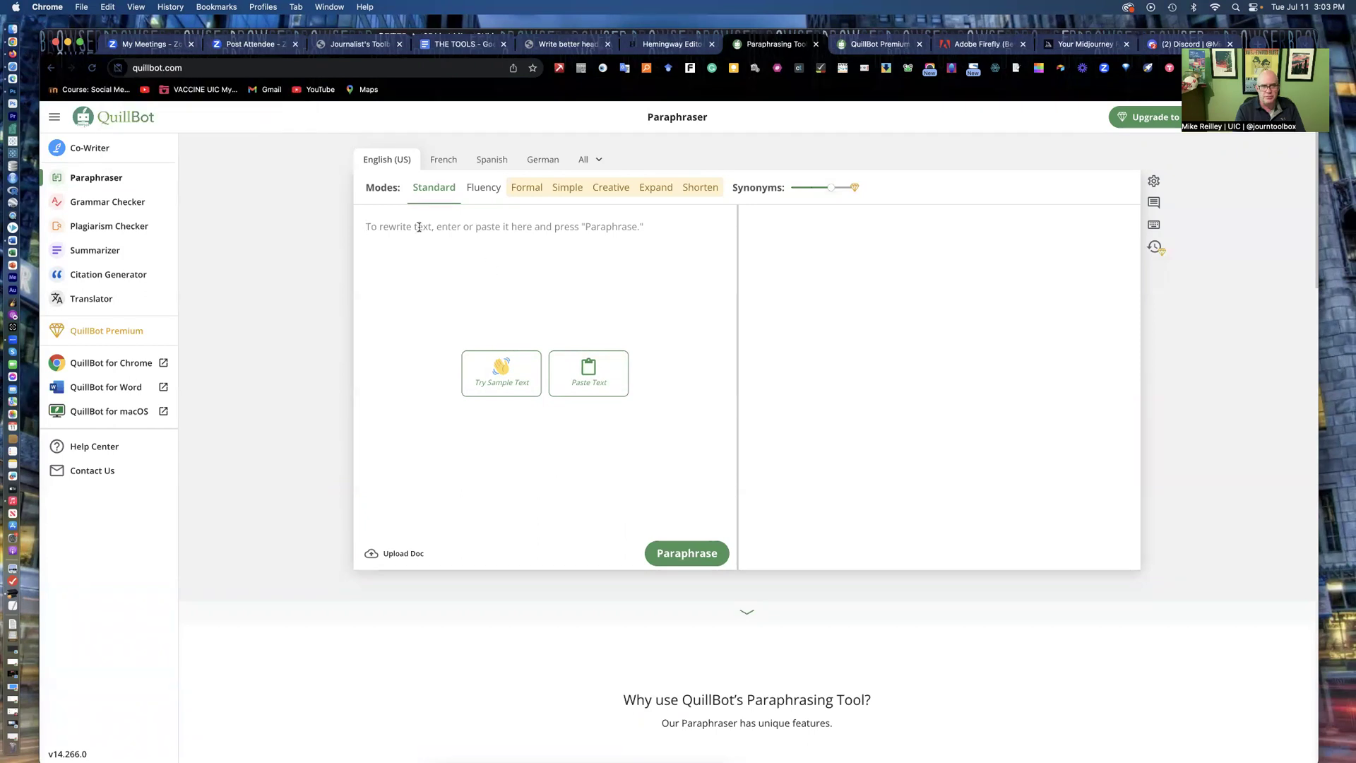
key(super+v)
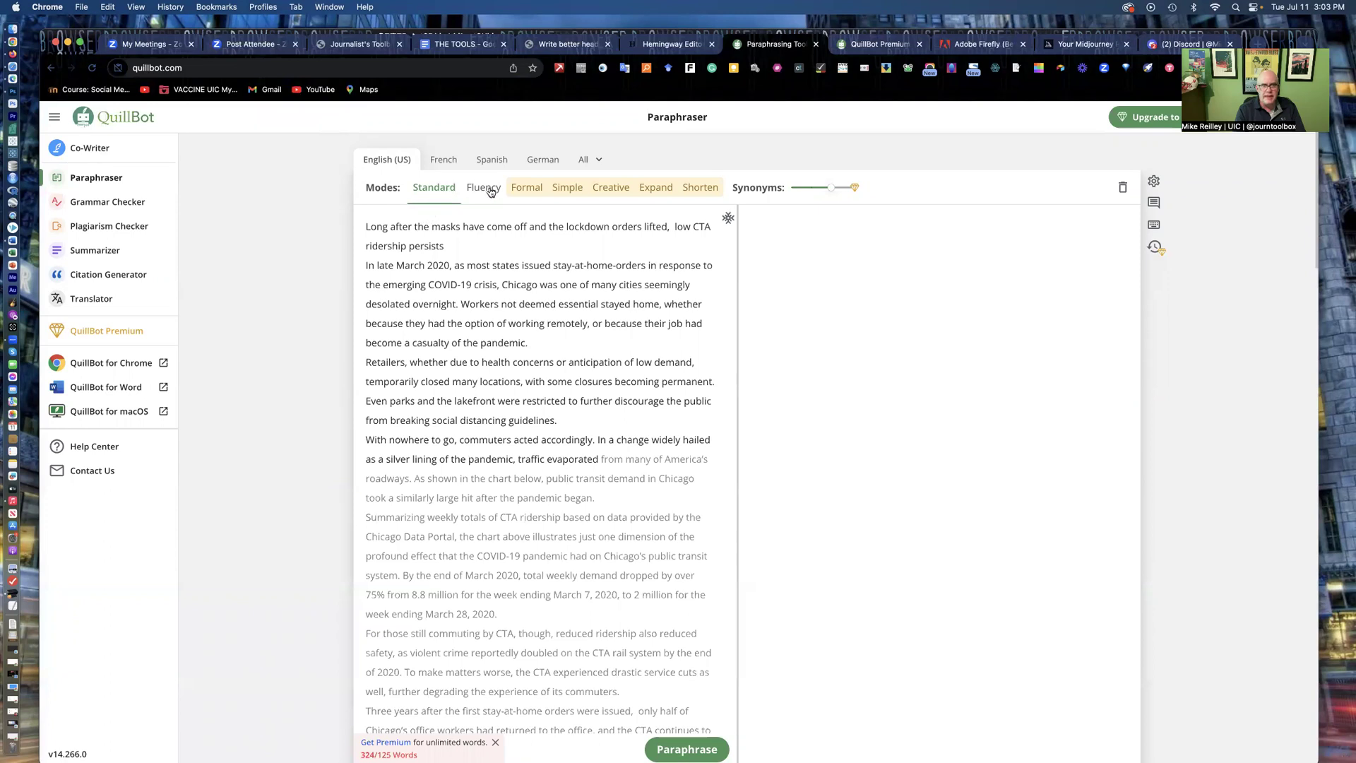
click(594, 162)
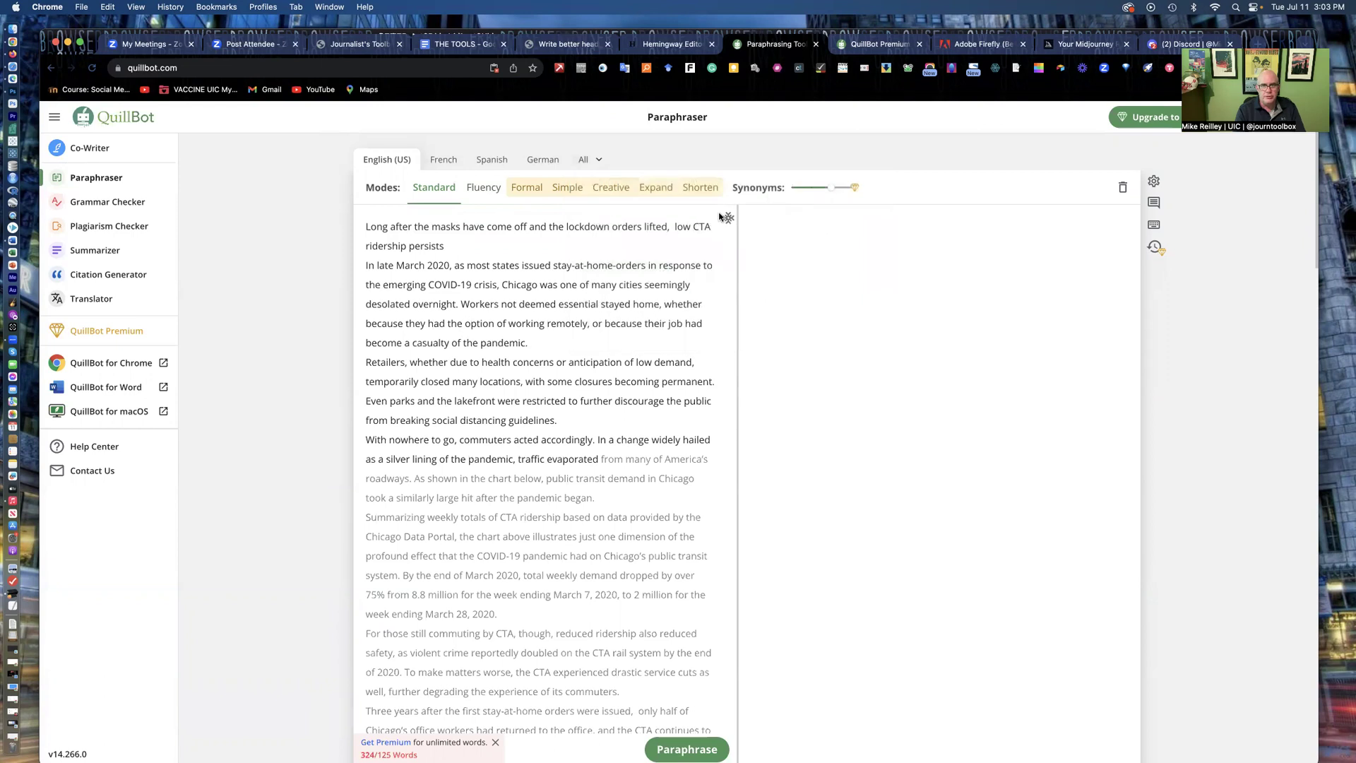
click(525, 193)
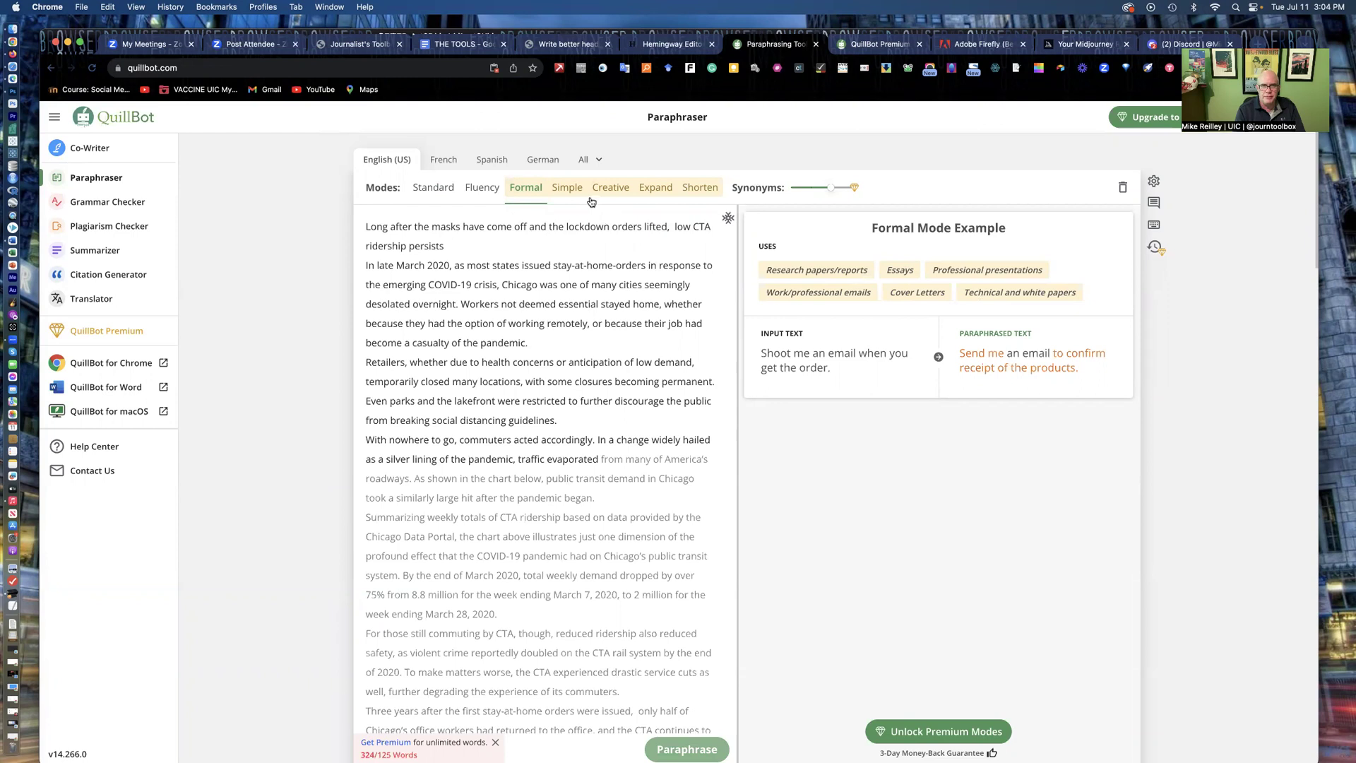
Step: Preview QuillBot's Simple and Creative modes, then switch the paraphraser to Shorten mode
click(567, 187)
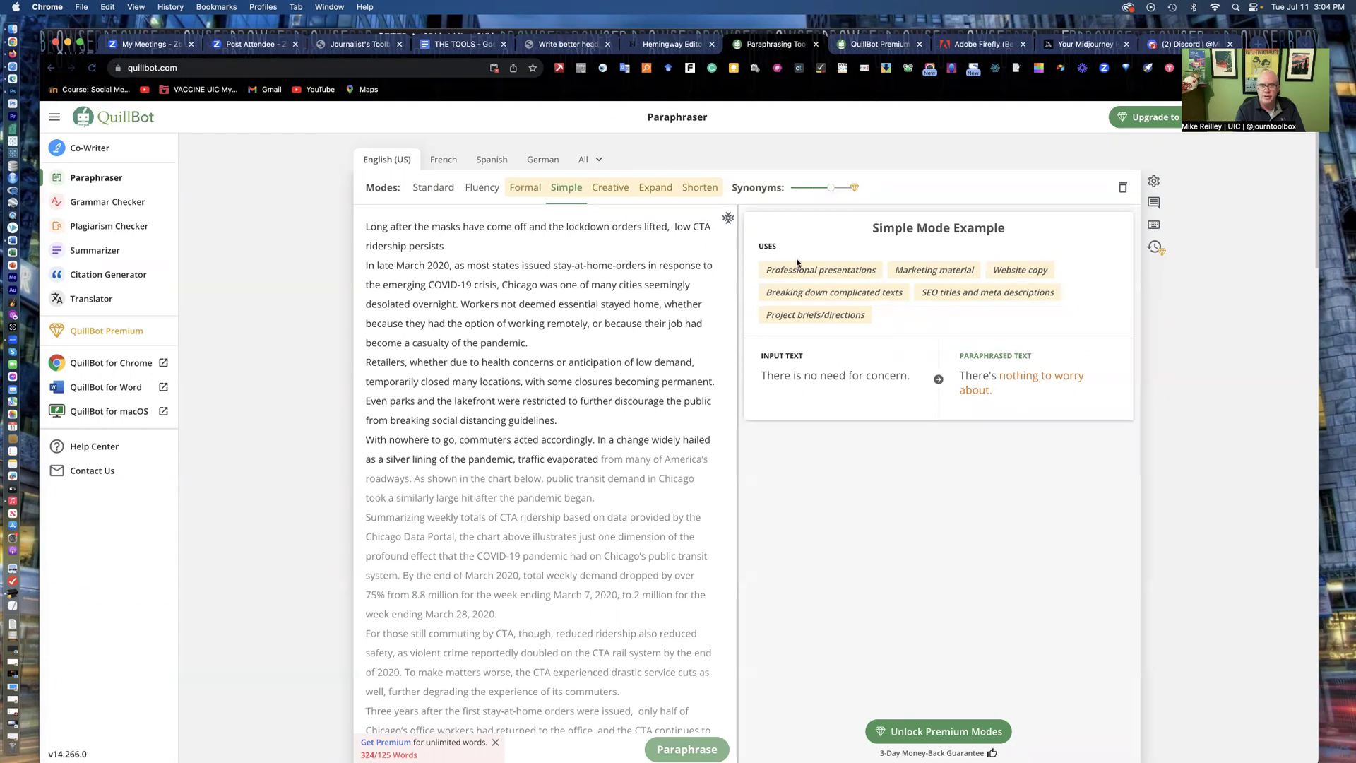
click(617, 190)
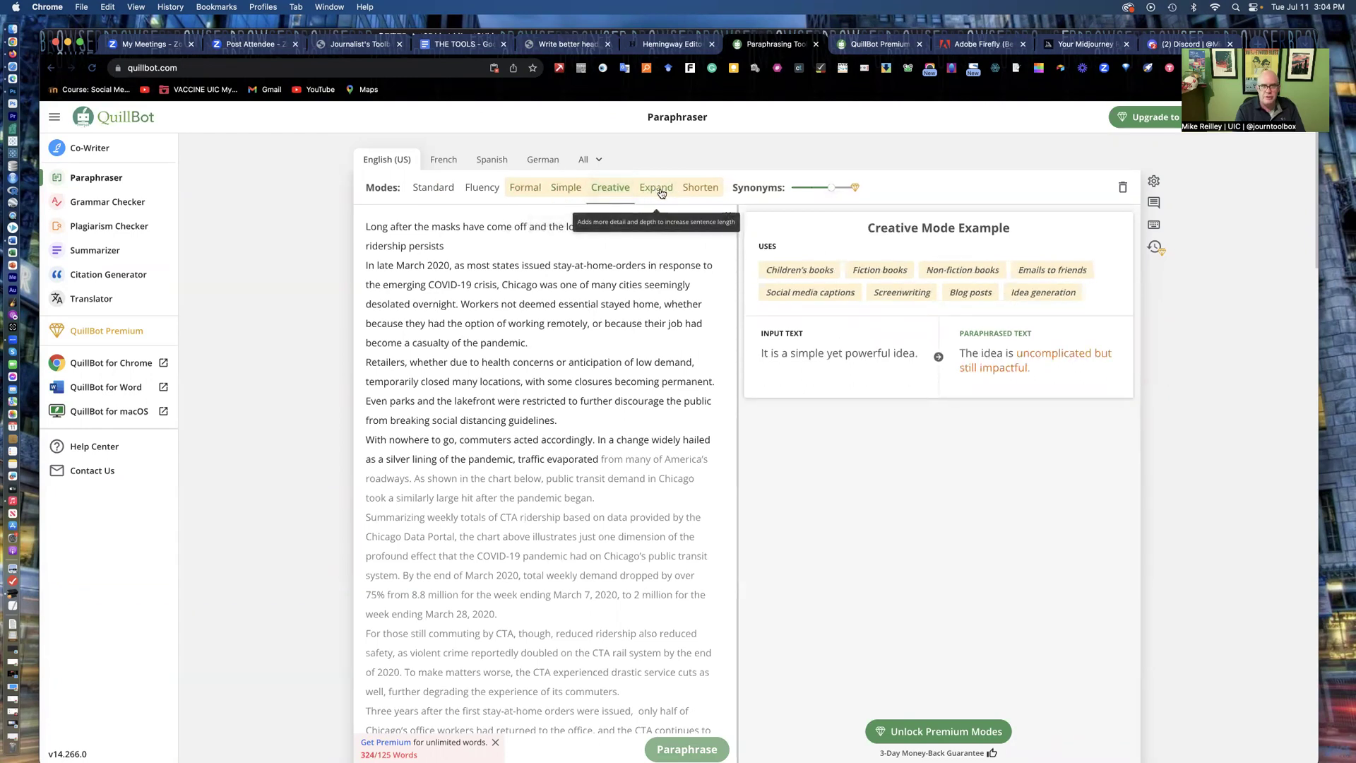
click(702, 189)
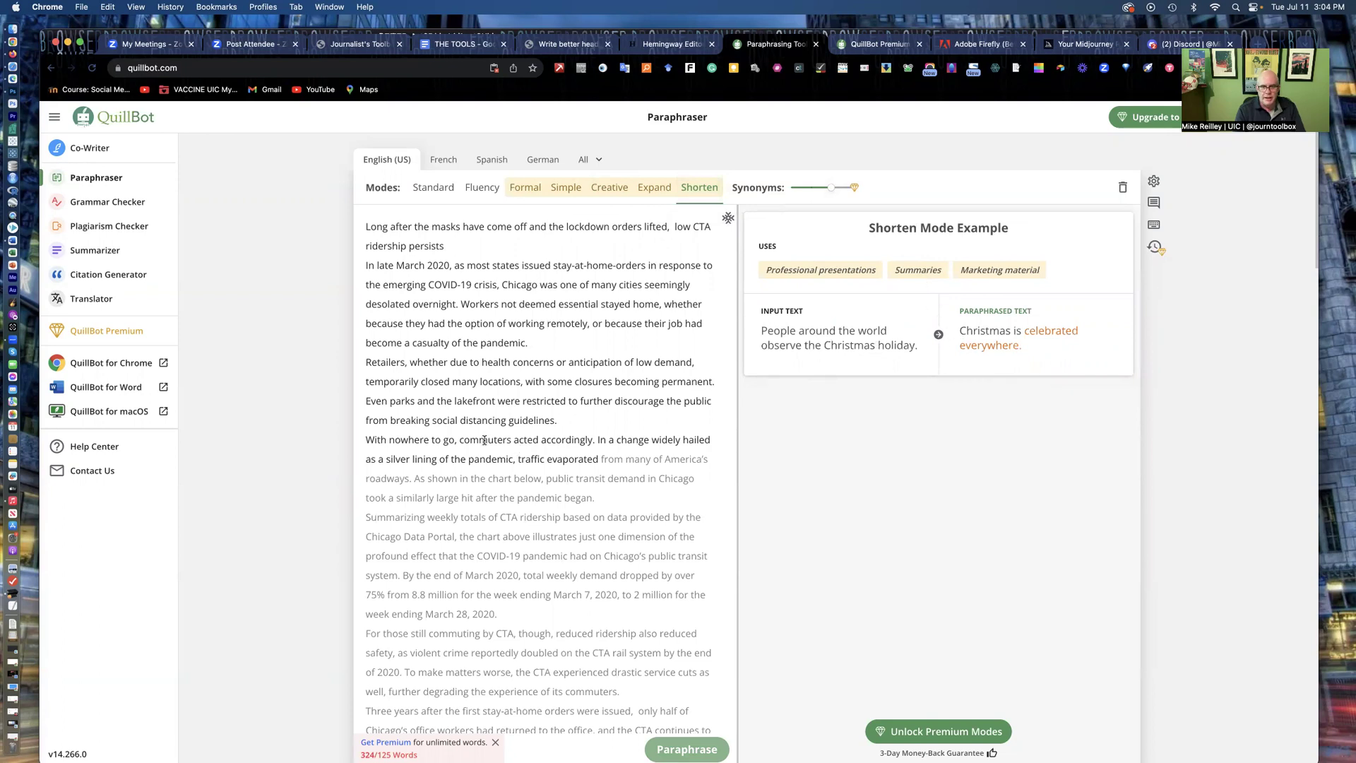
scroll(485, 440, down, 10)
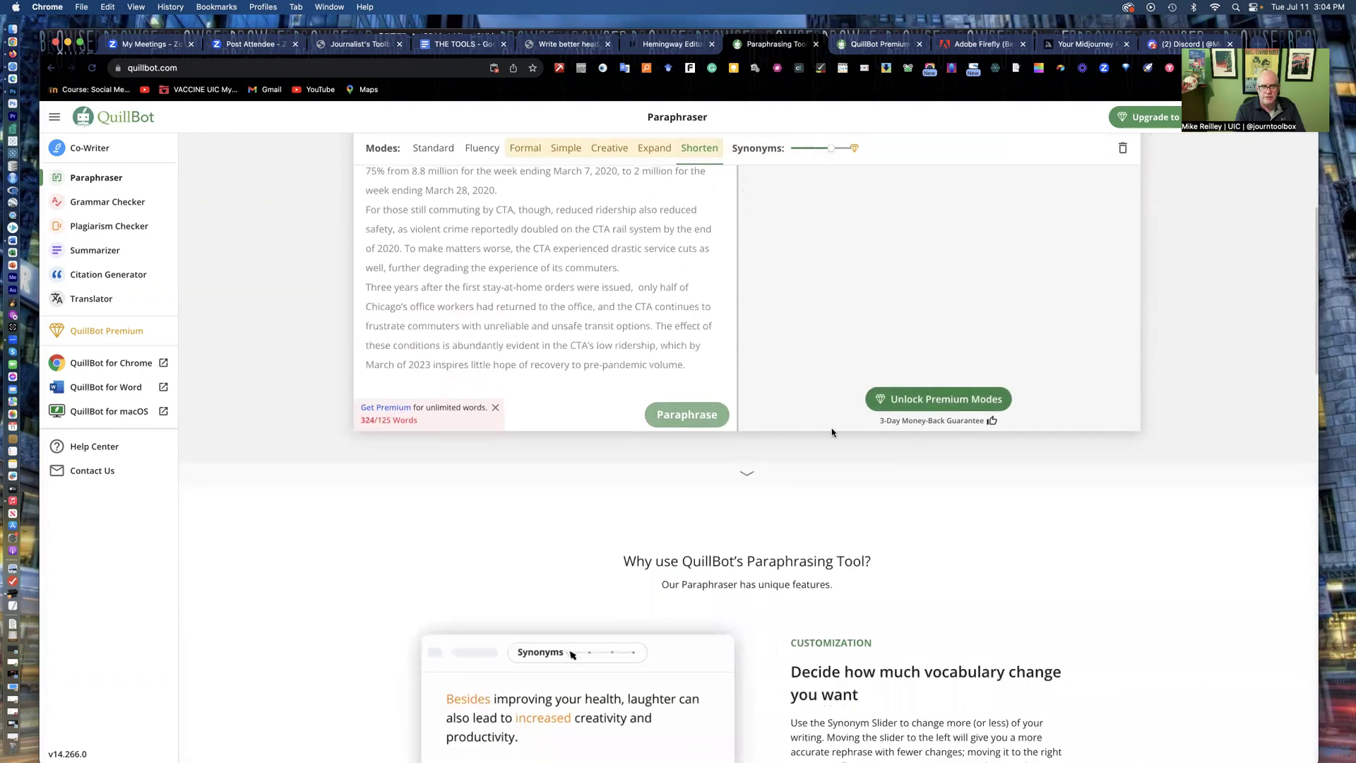
scroll(469, 422, up, 10)
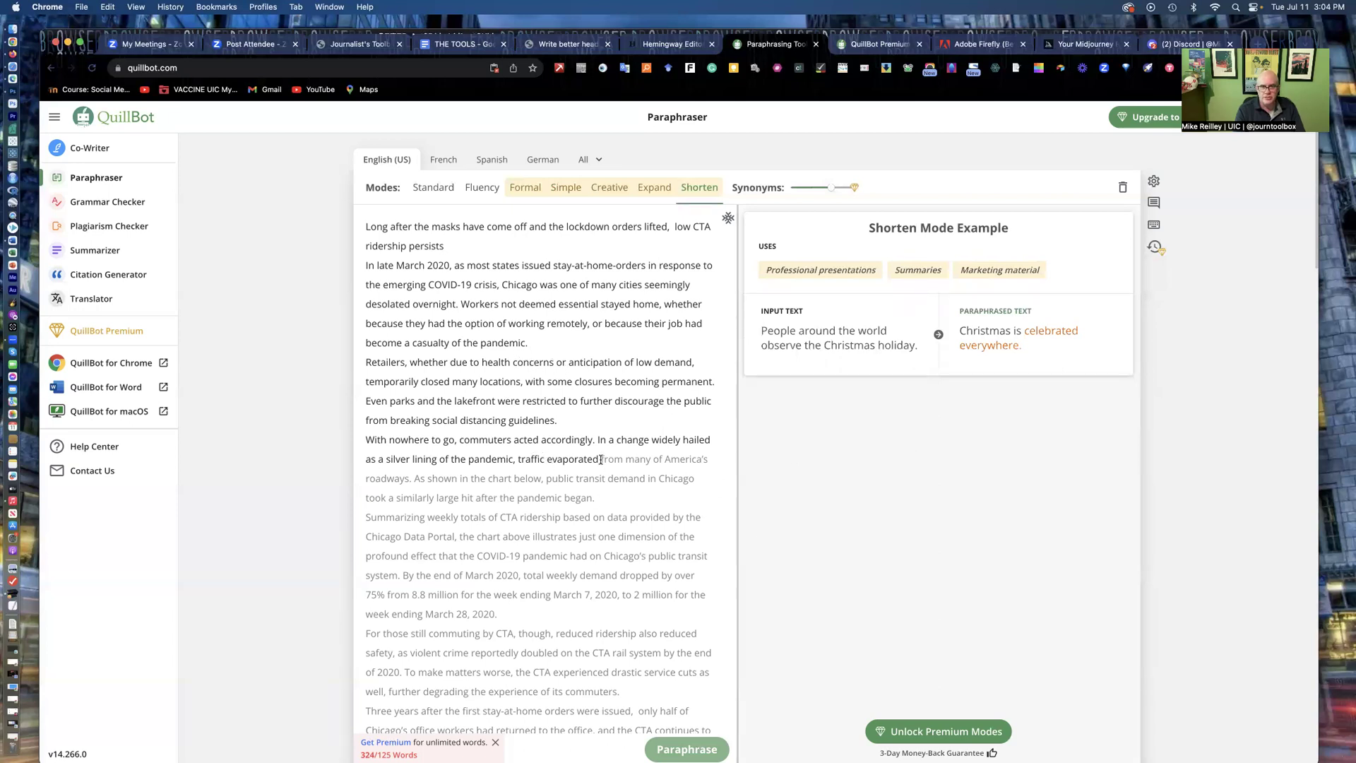
Step: Select the CTA story's opening paragraphs up to 'traffic evaporated'
drag(601, 460, 694, 666)
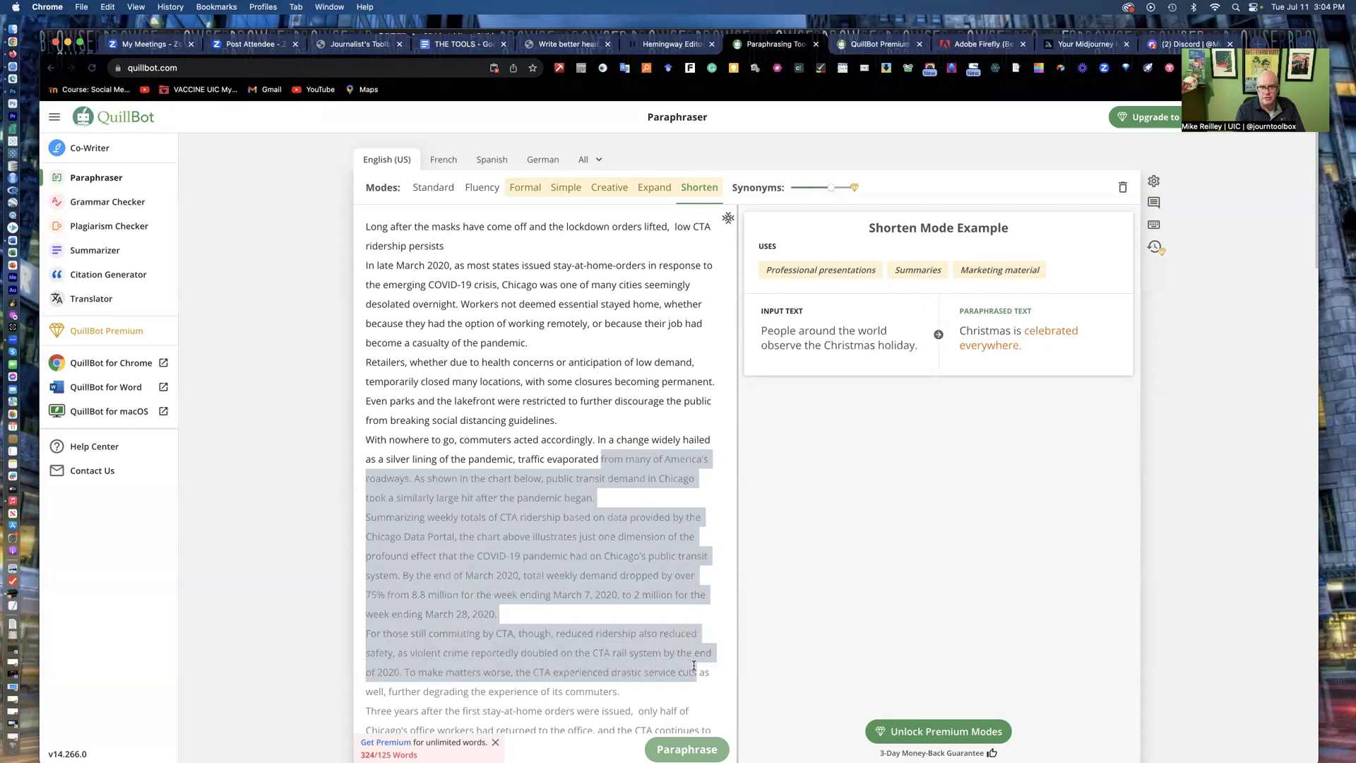
scroll(695, 666, down, 2)
scroll(529, 445, up, 2)
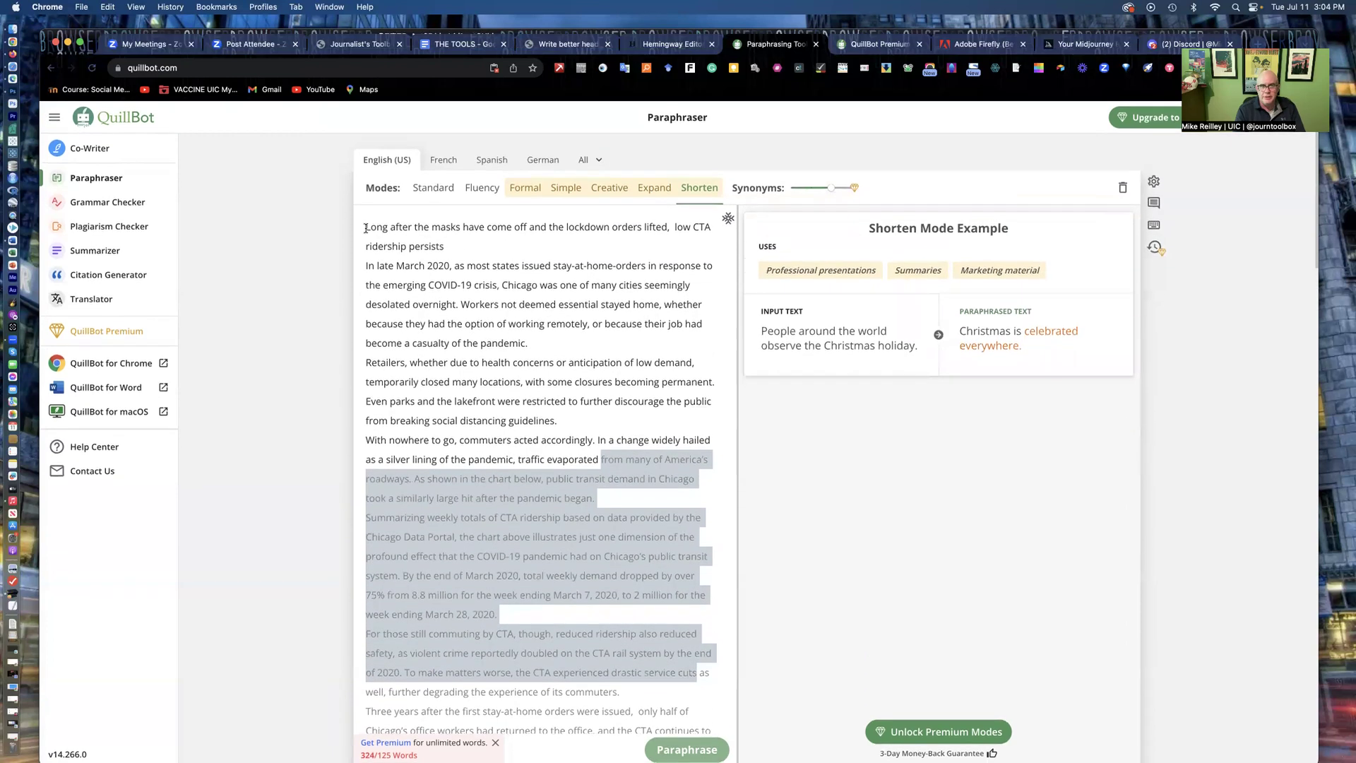
click(366, 230)
drag(366, 227, 603, 457)
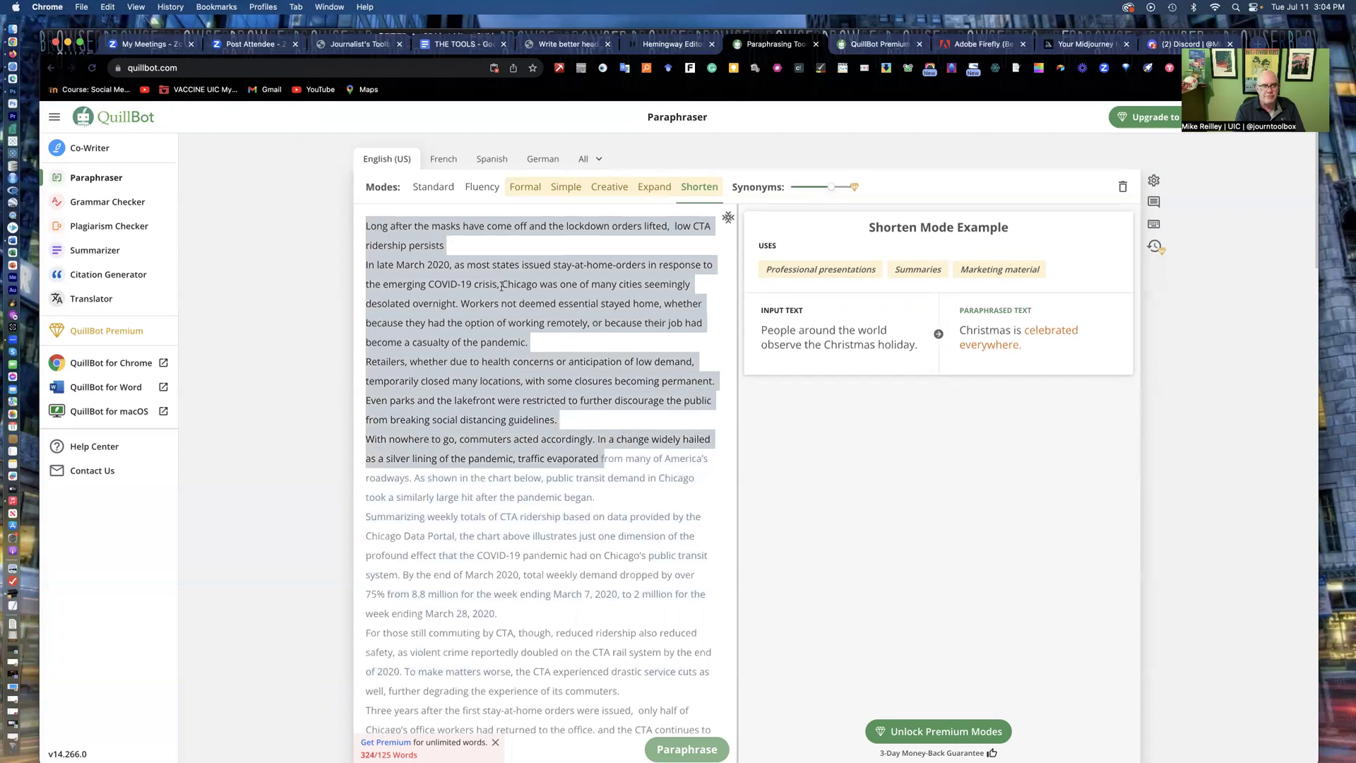
Step: View QuillBot's Grammar Checker and Summarizer tools, then switch to the Adobe Firefly tab
click(97, 205)
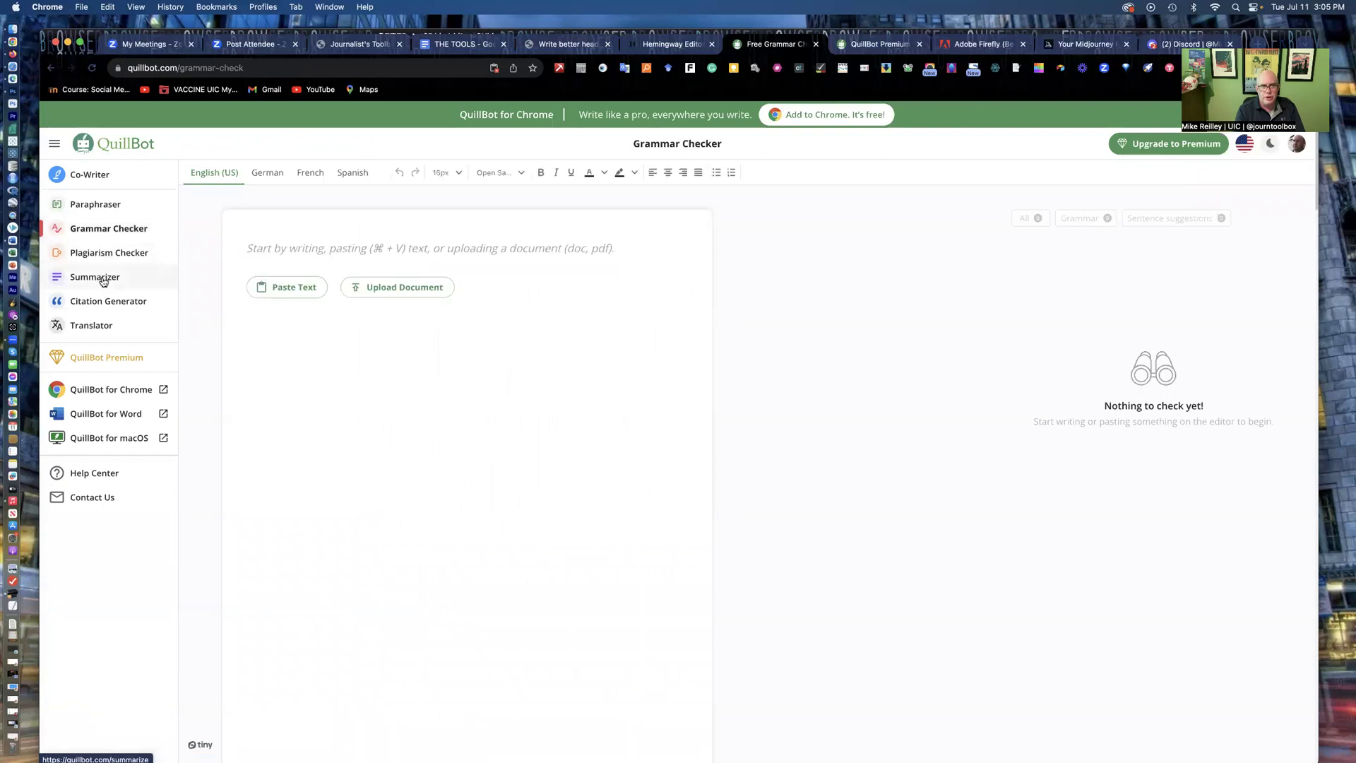
click(95, 277)
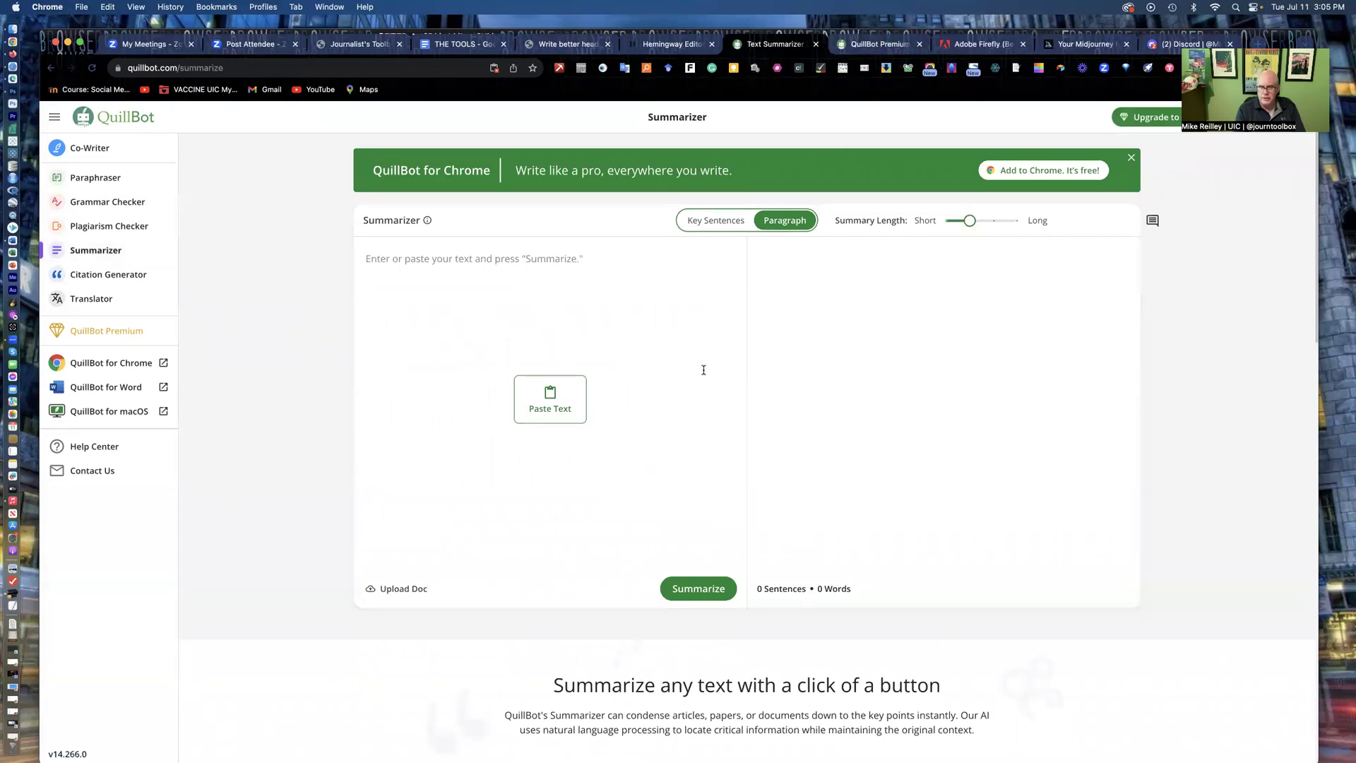
click(972, 44)
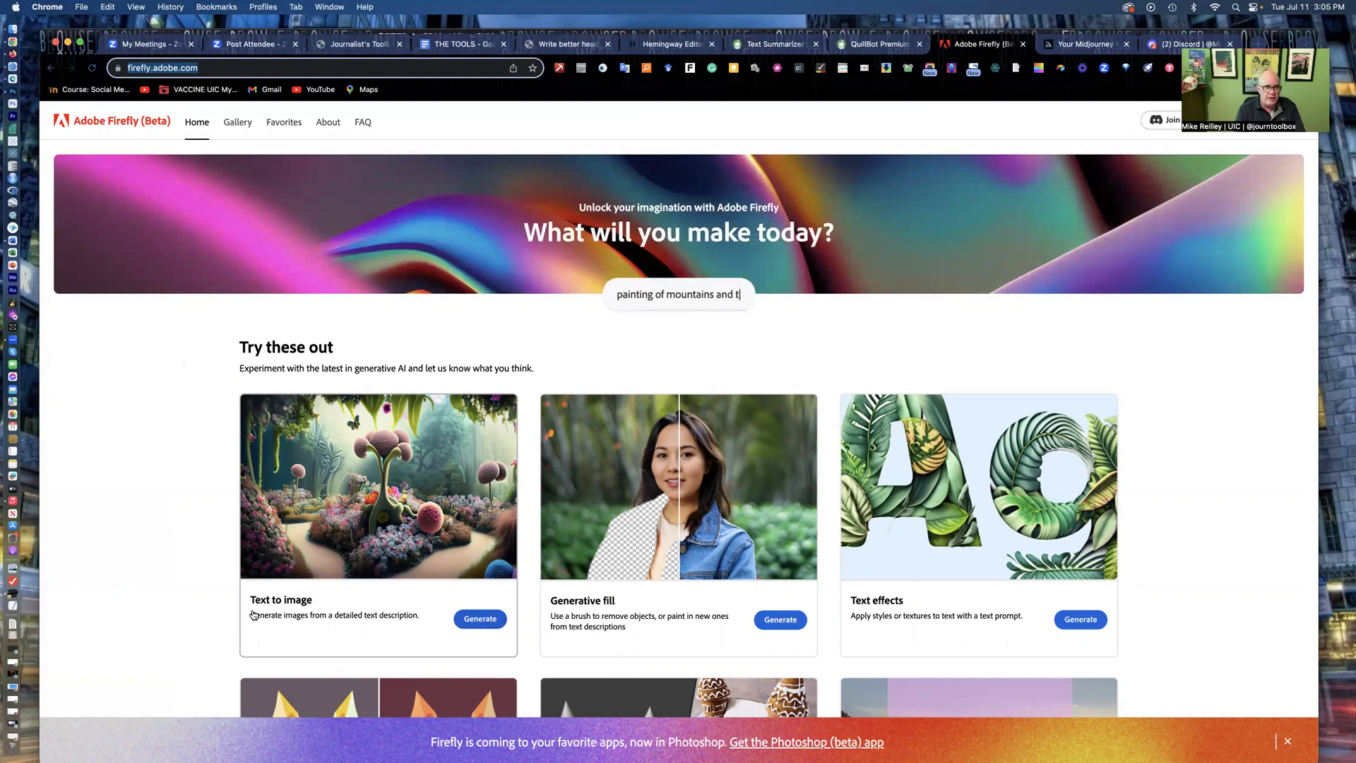
Step: Enter the Text to image prompt 'A gray four-bedroom home with red shutters, a lawn and landscaping'
click(486, 621)
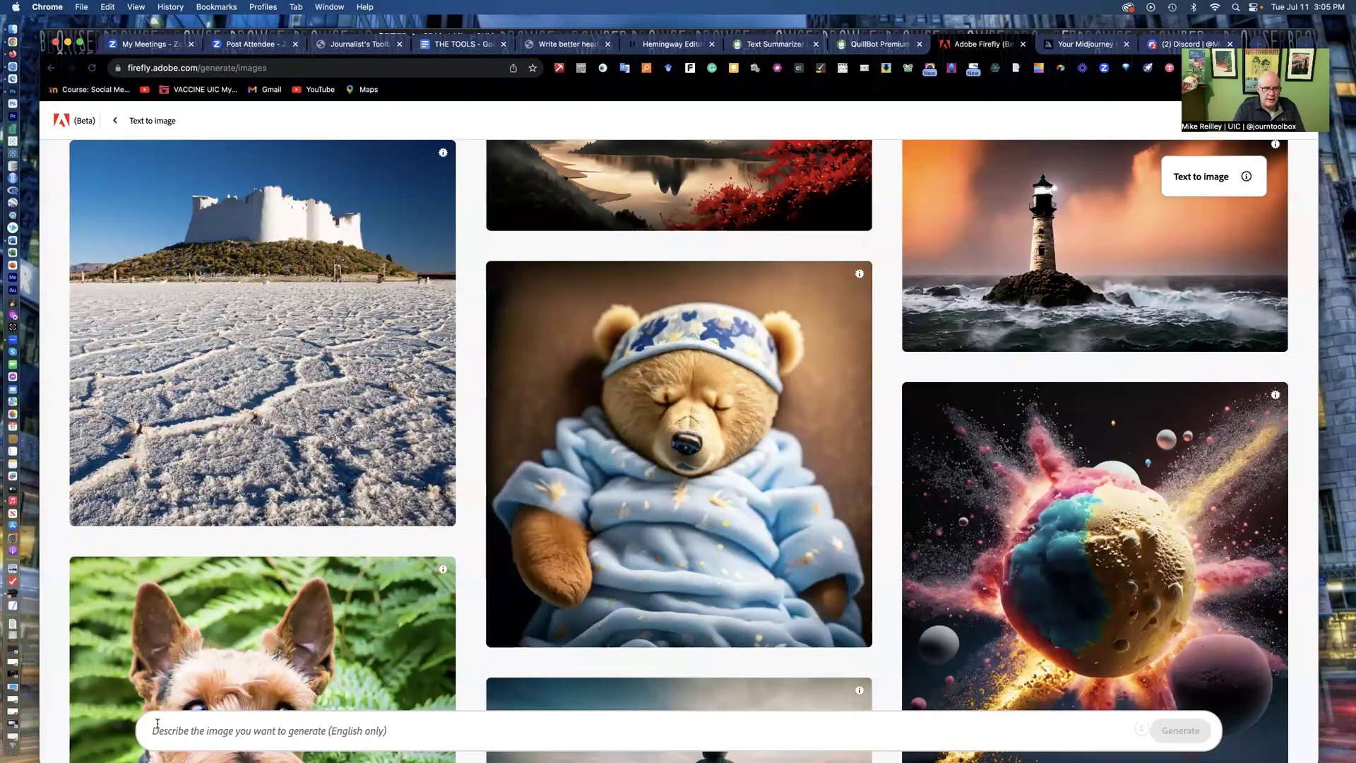
click(157, 727)
text(A)
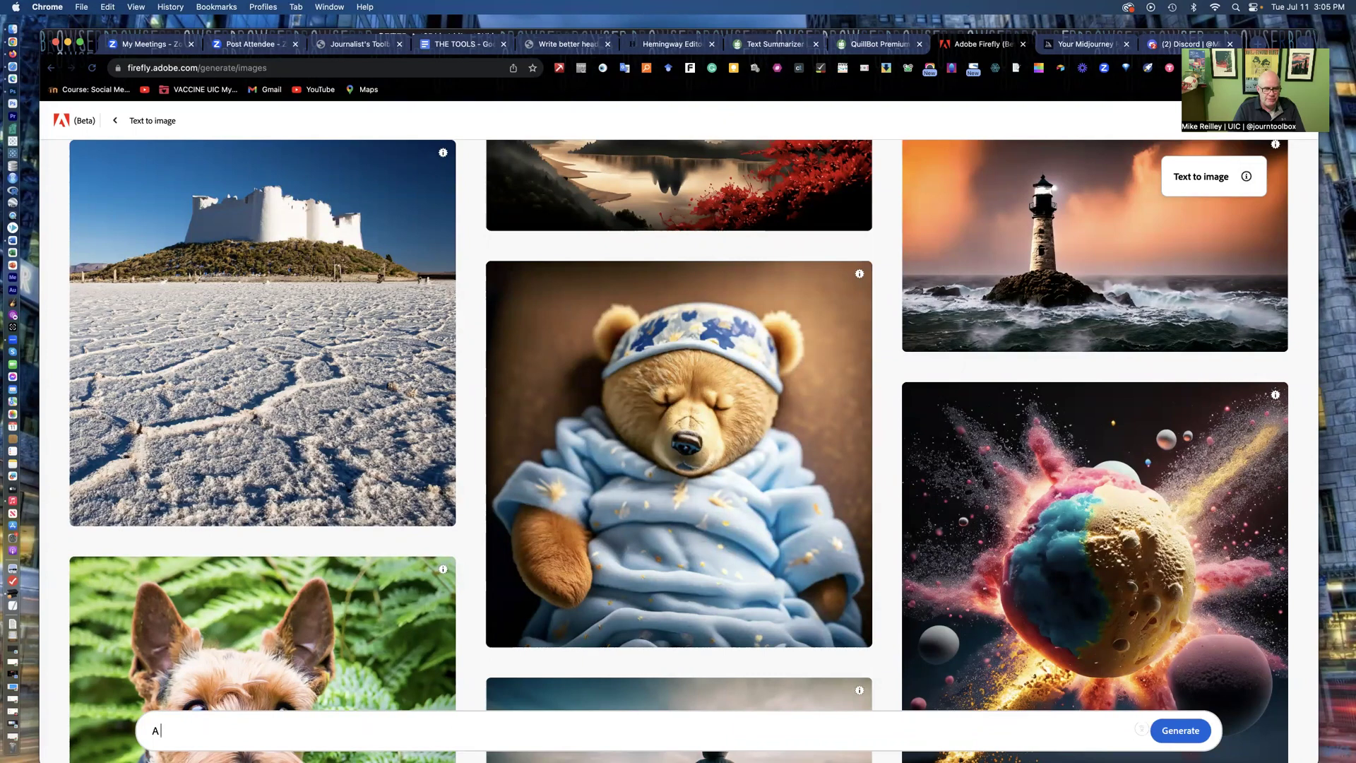
text( four-bedroom home with re)
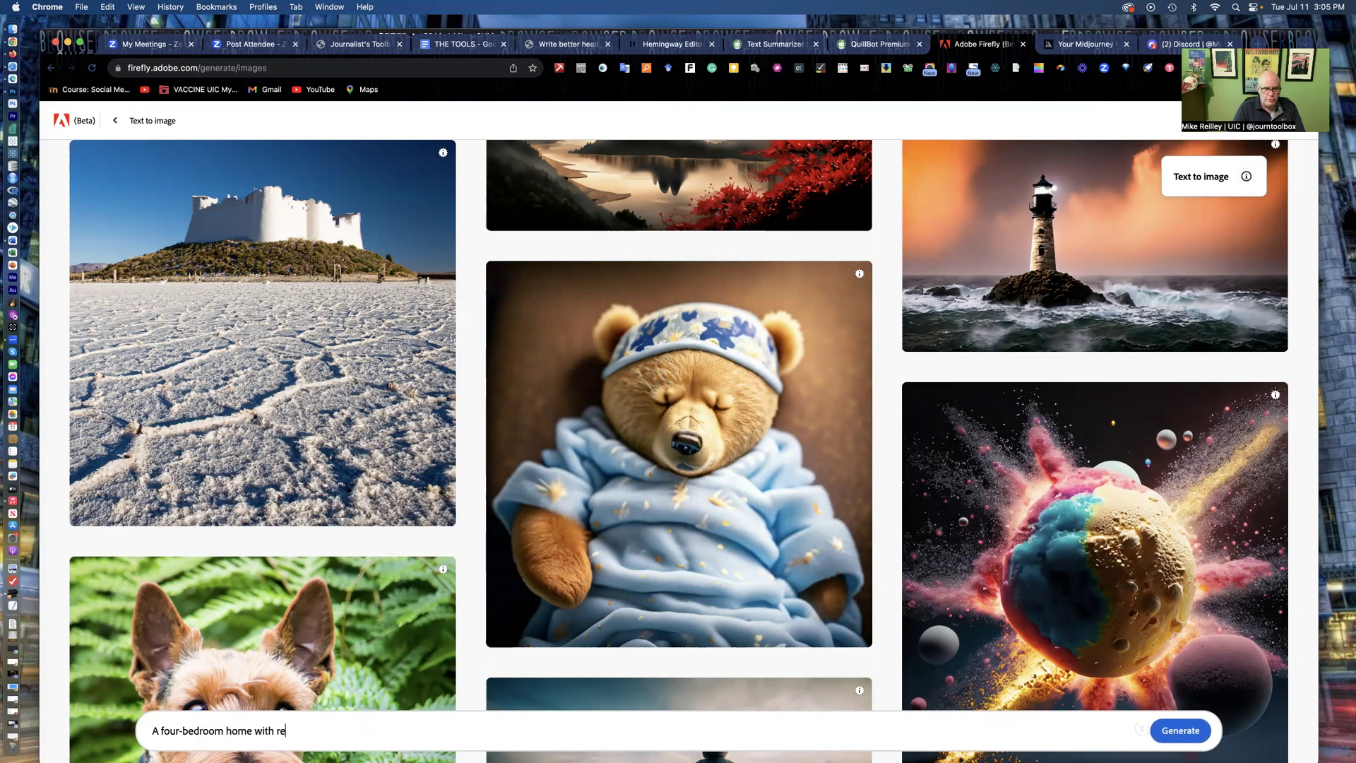
text(d shutters, a lawn and landscaping)
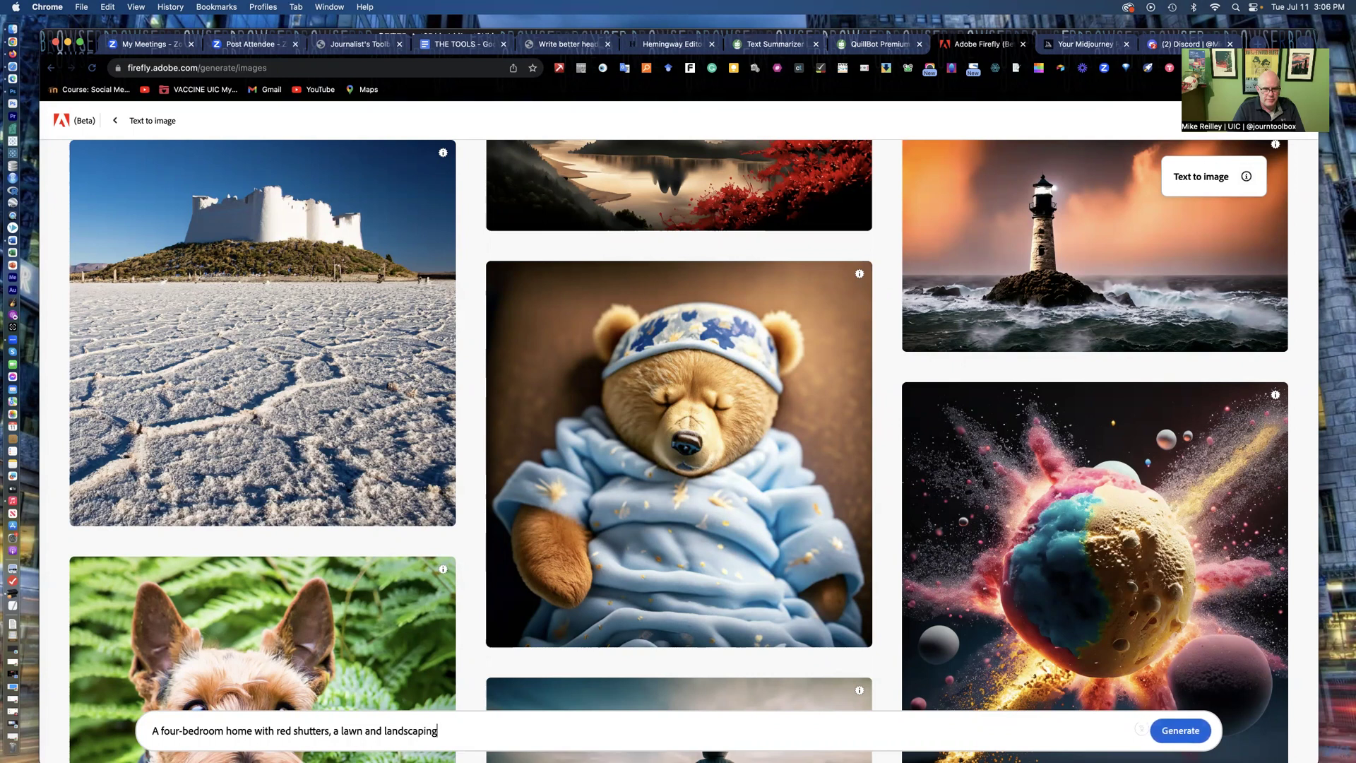
click(161, 731)
text(gray)
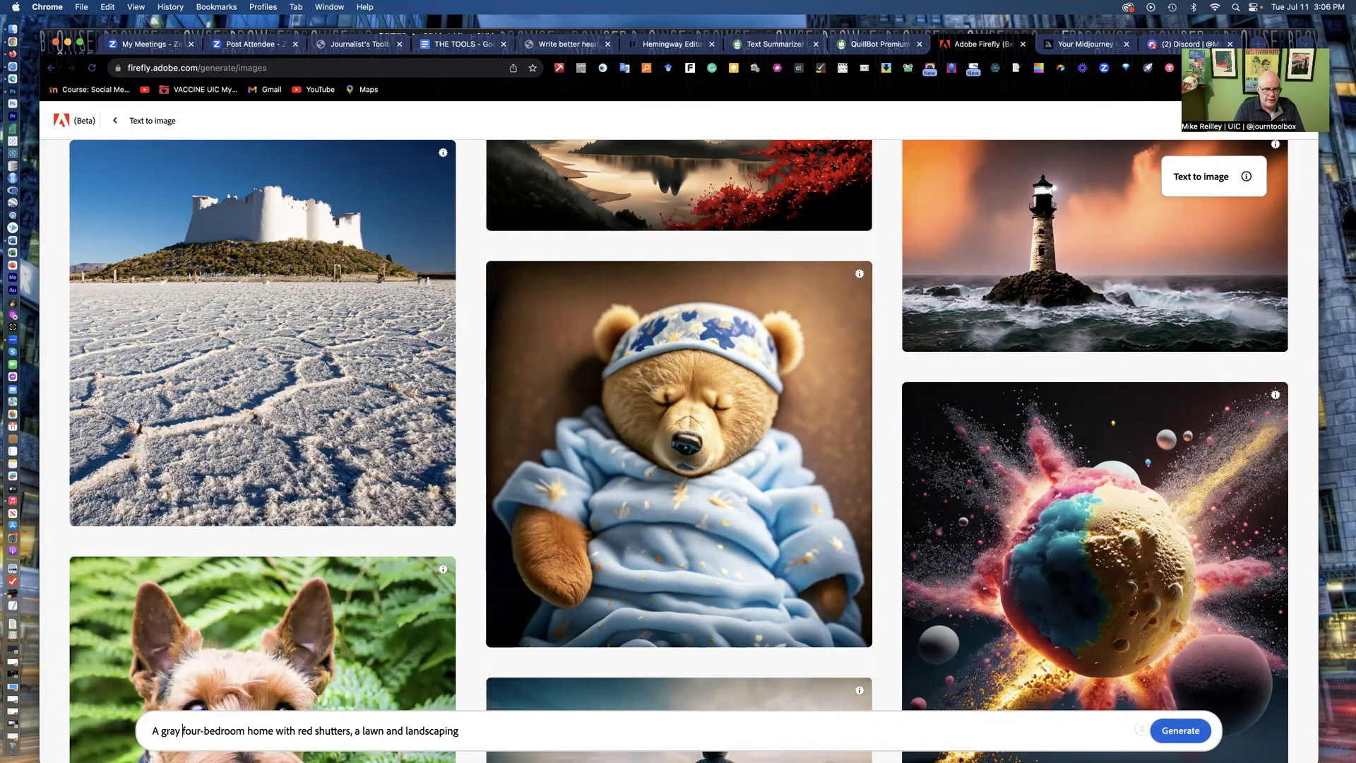
Step: Generate the house images and apply the Palette knife style, dropping Digital art and Synthwave
click(1181, 732)
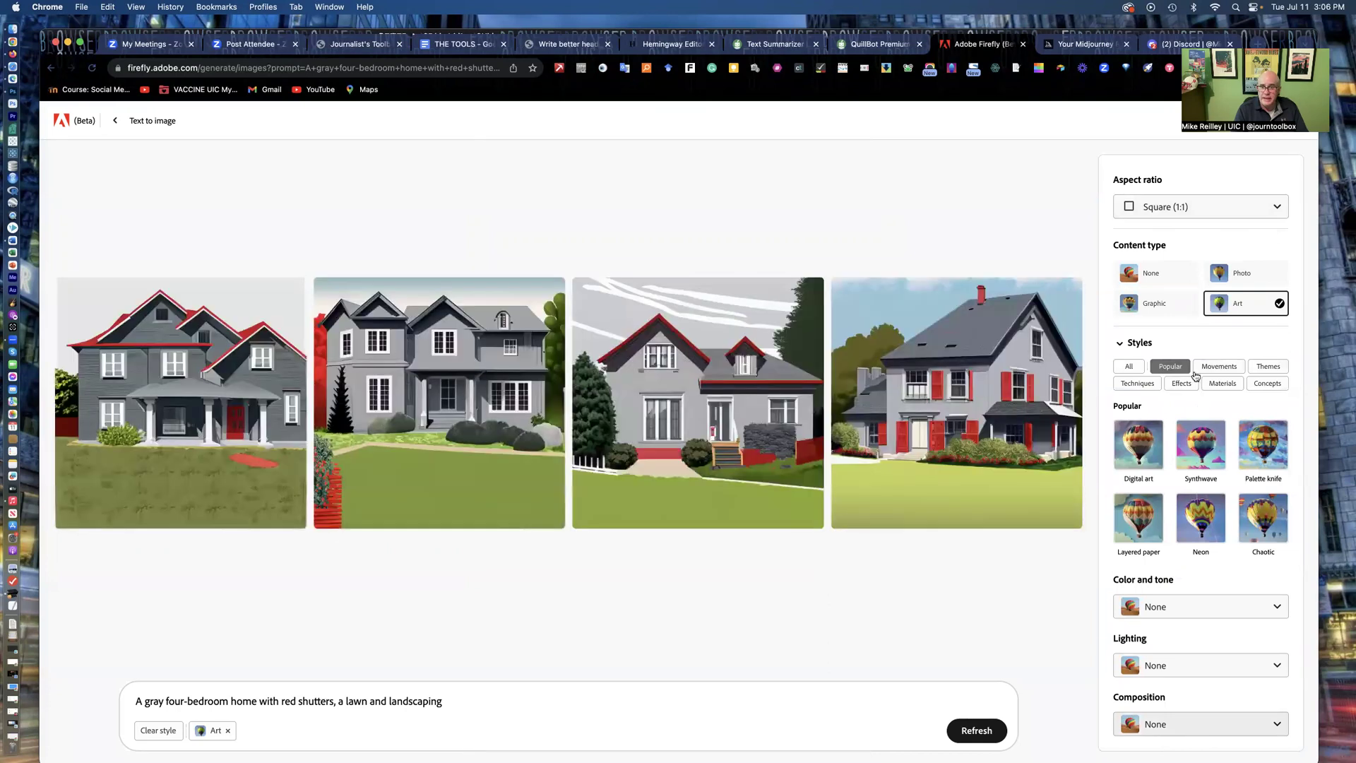
click(1143, 468)
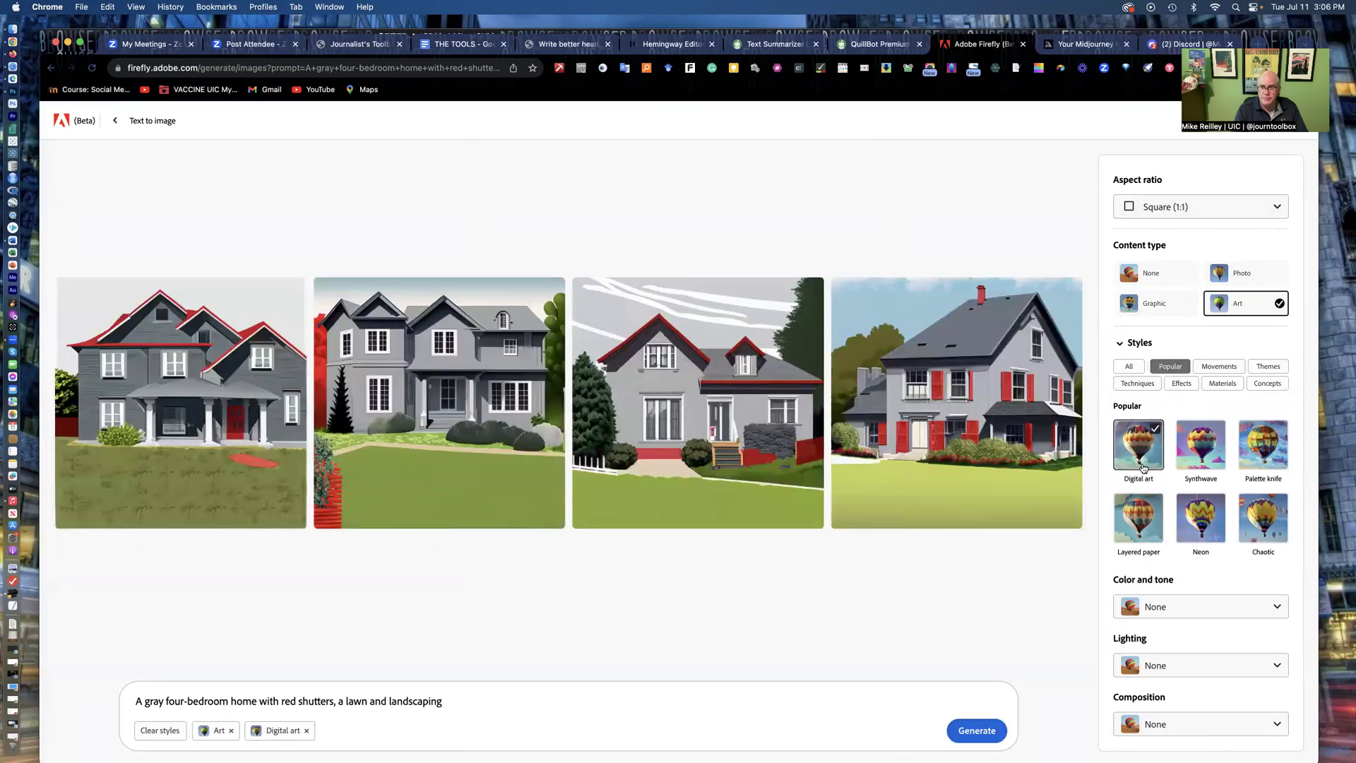
click(1205, 464)
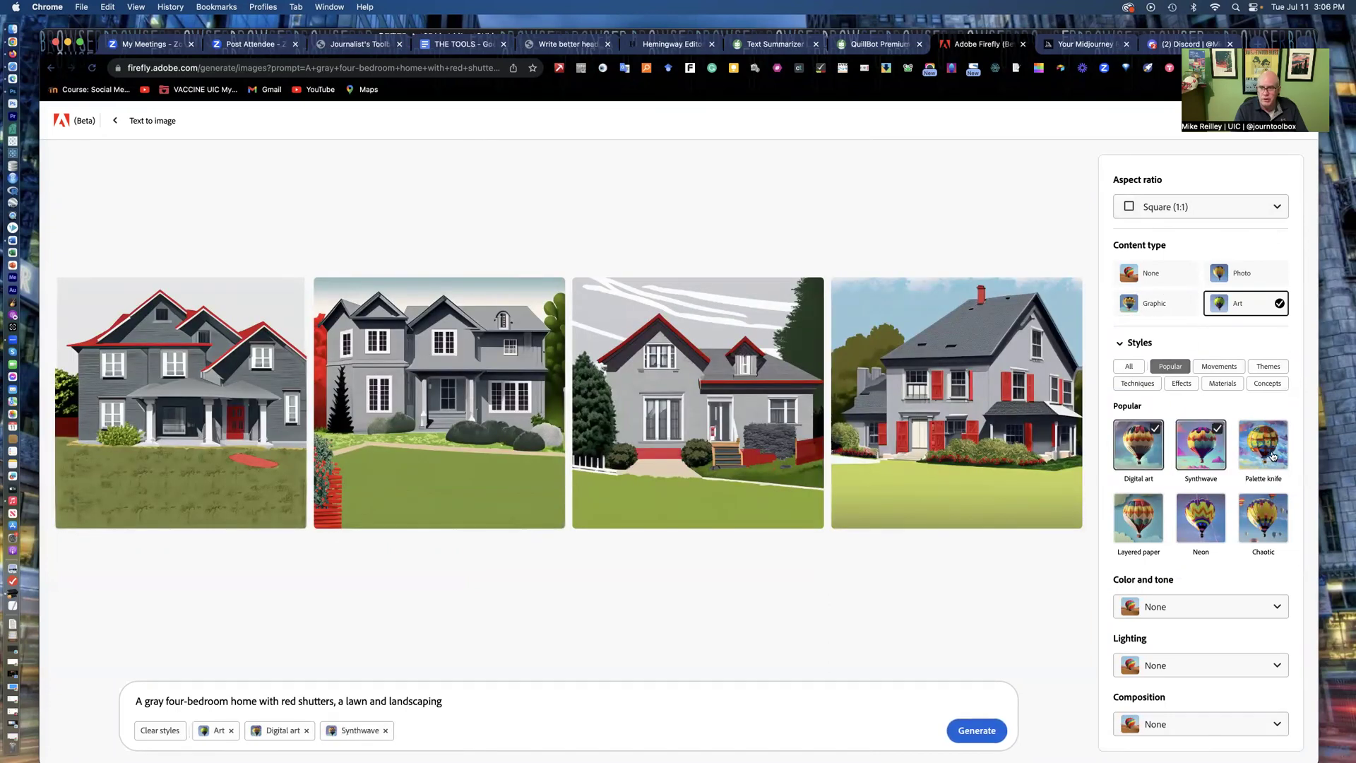
click(1273, 457)
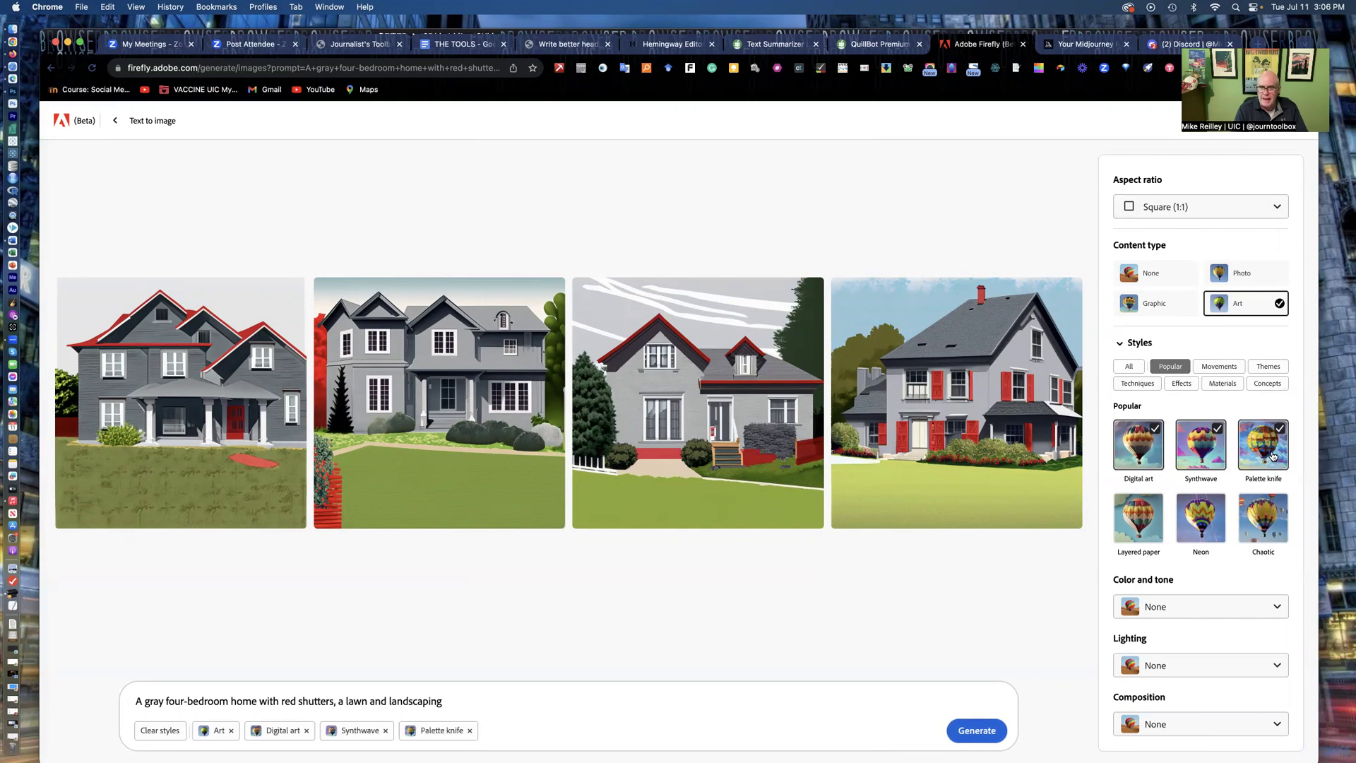
click(1215, 435)
click(1155, 432)
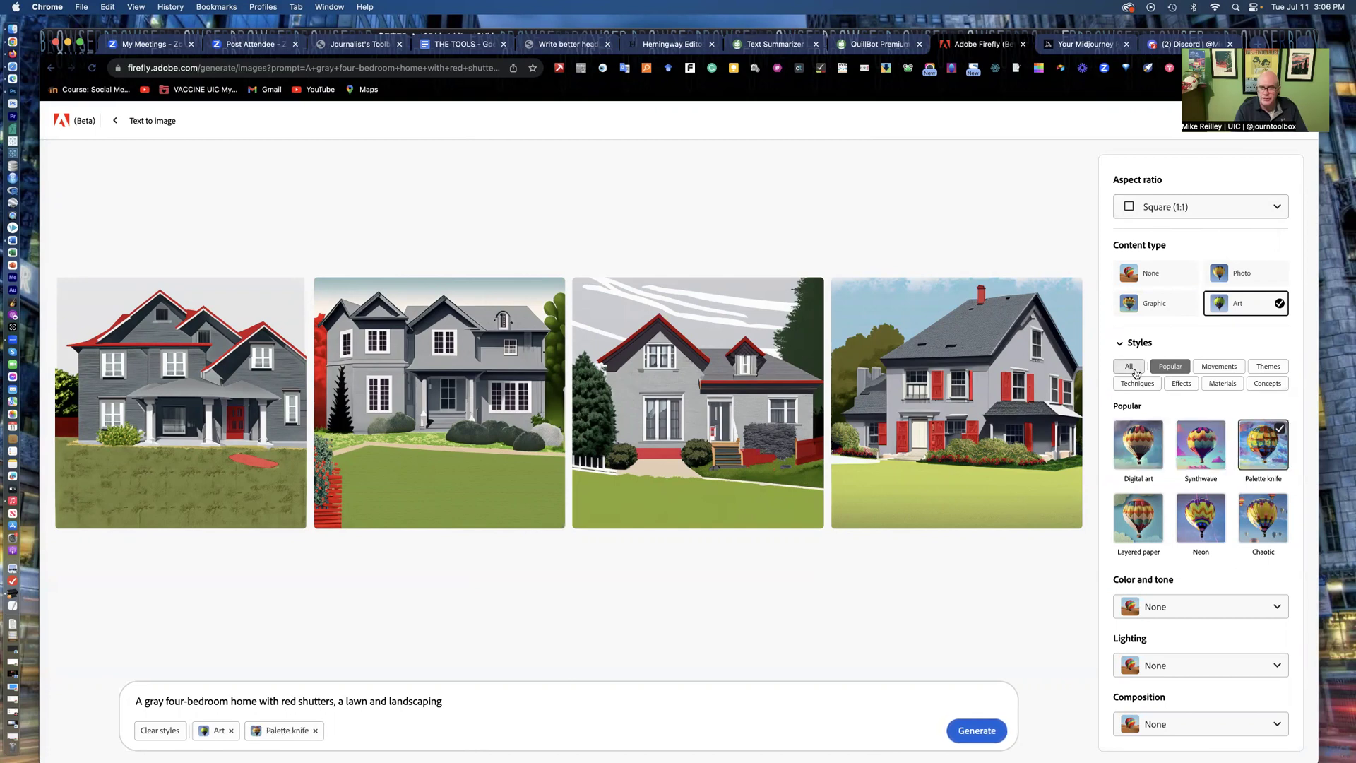
Step: Set the content type to Photo and add Dramatic lighting
click(1240, 273)
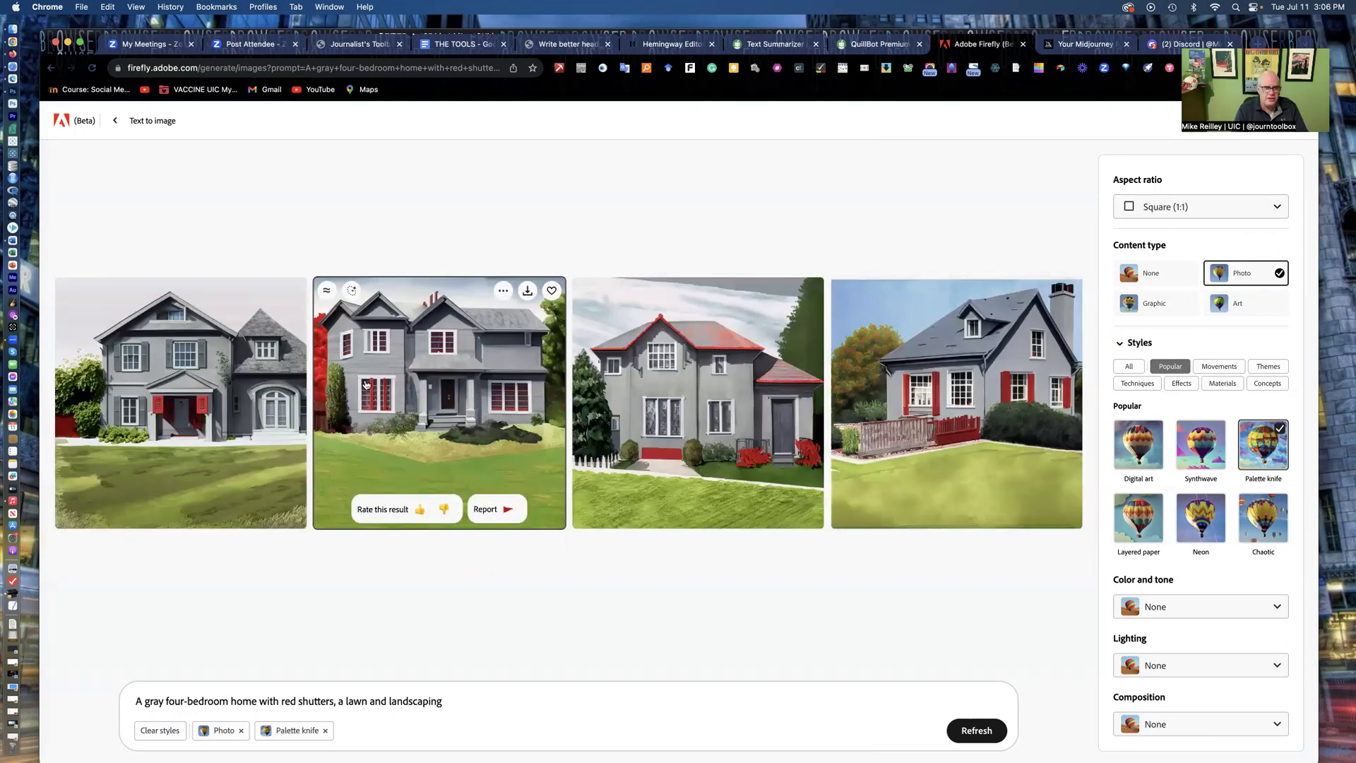
mouse_move(943, 439)
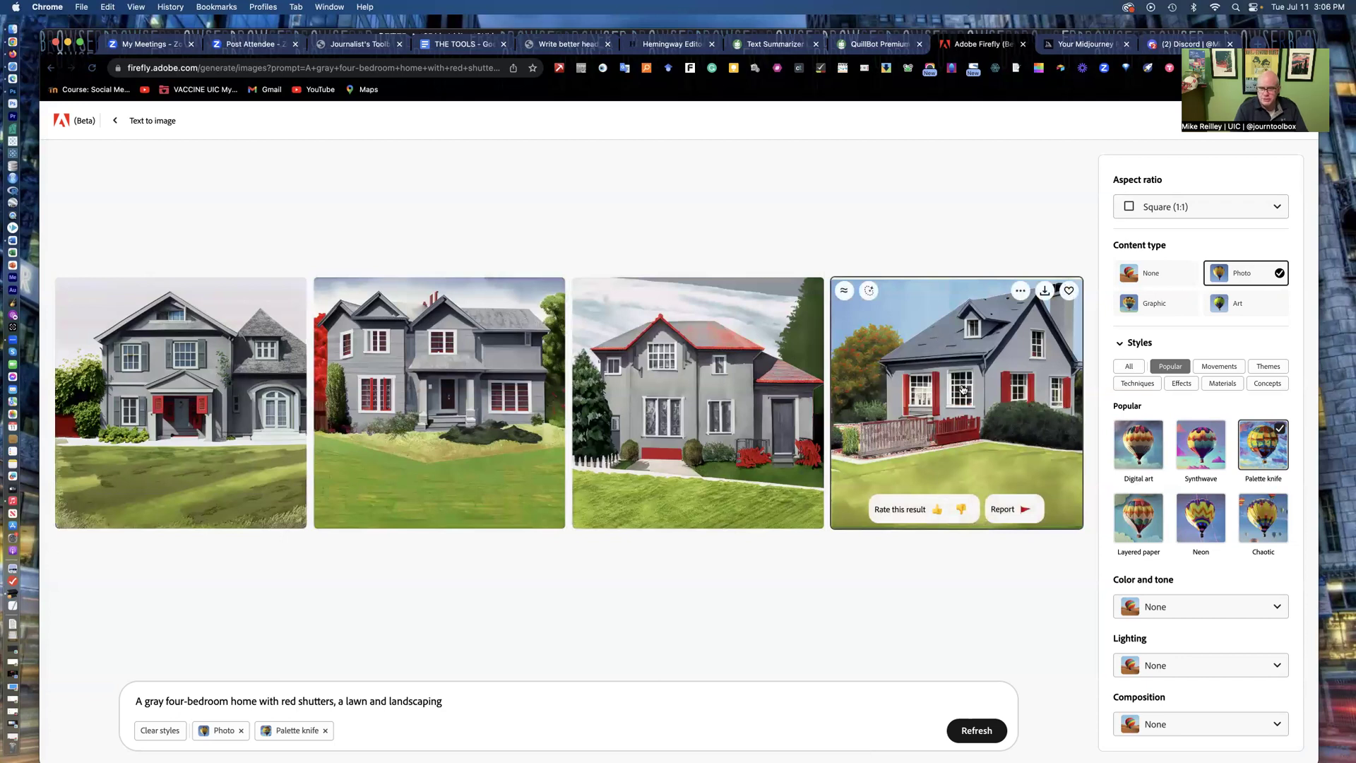
click(1284, 666)
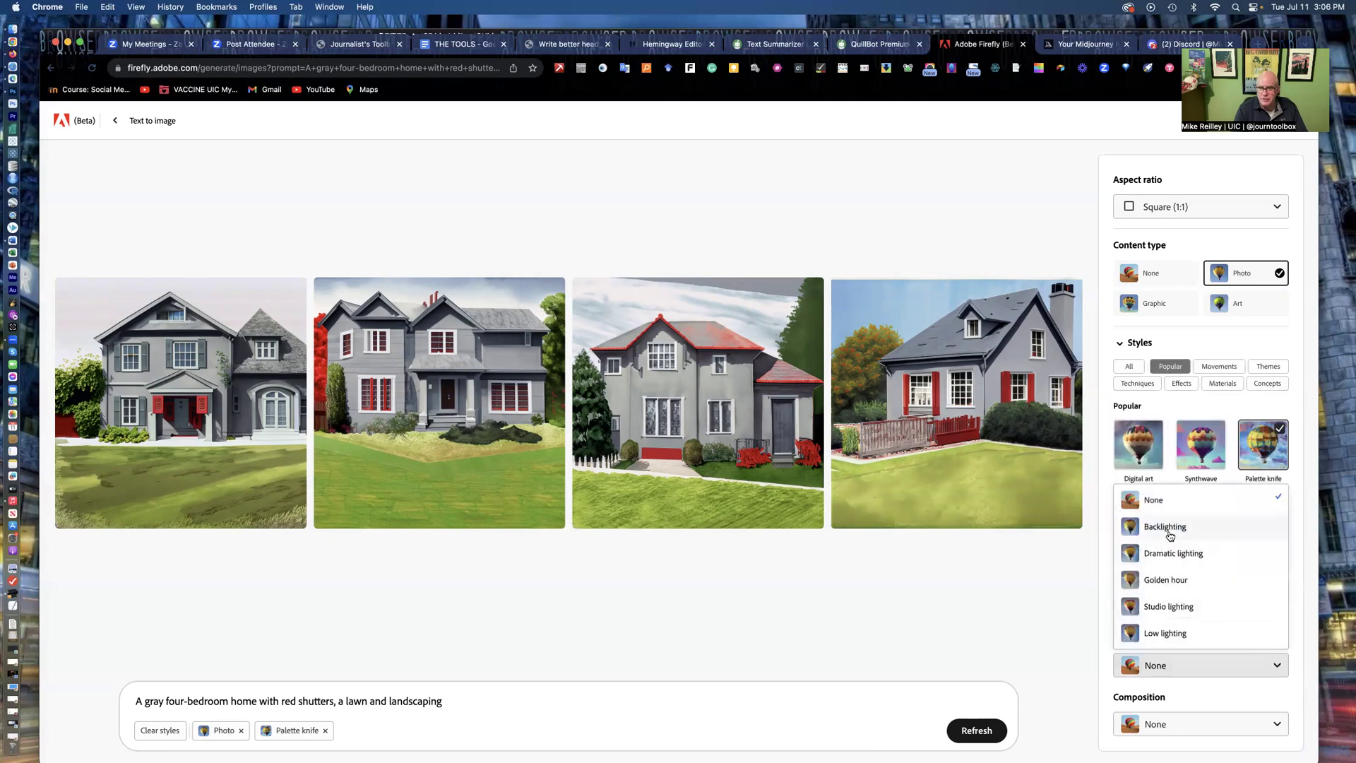
click(1176, 557)
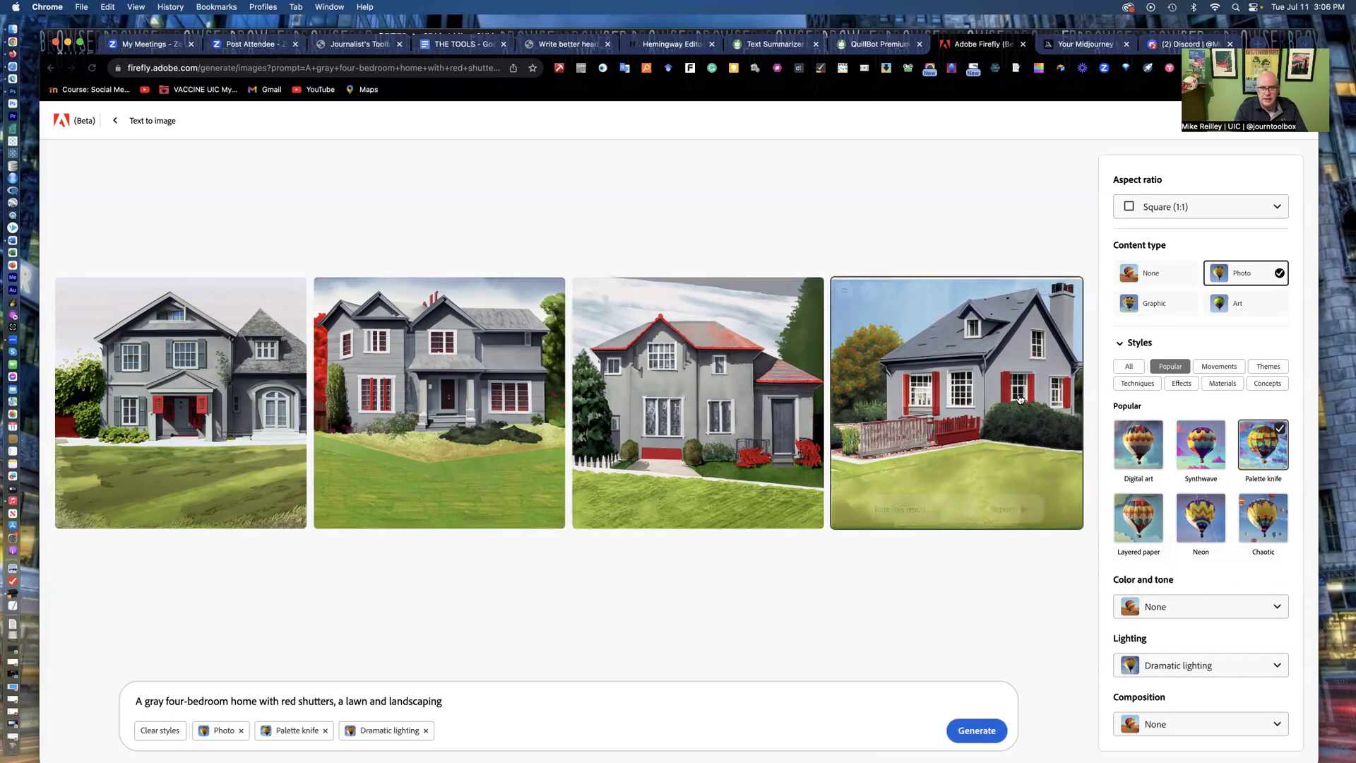
mouse_move(961, 475)
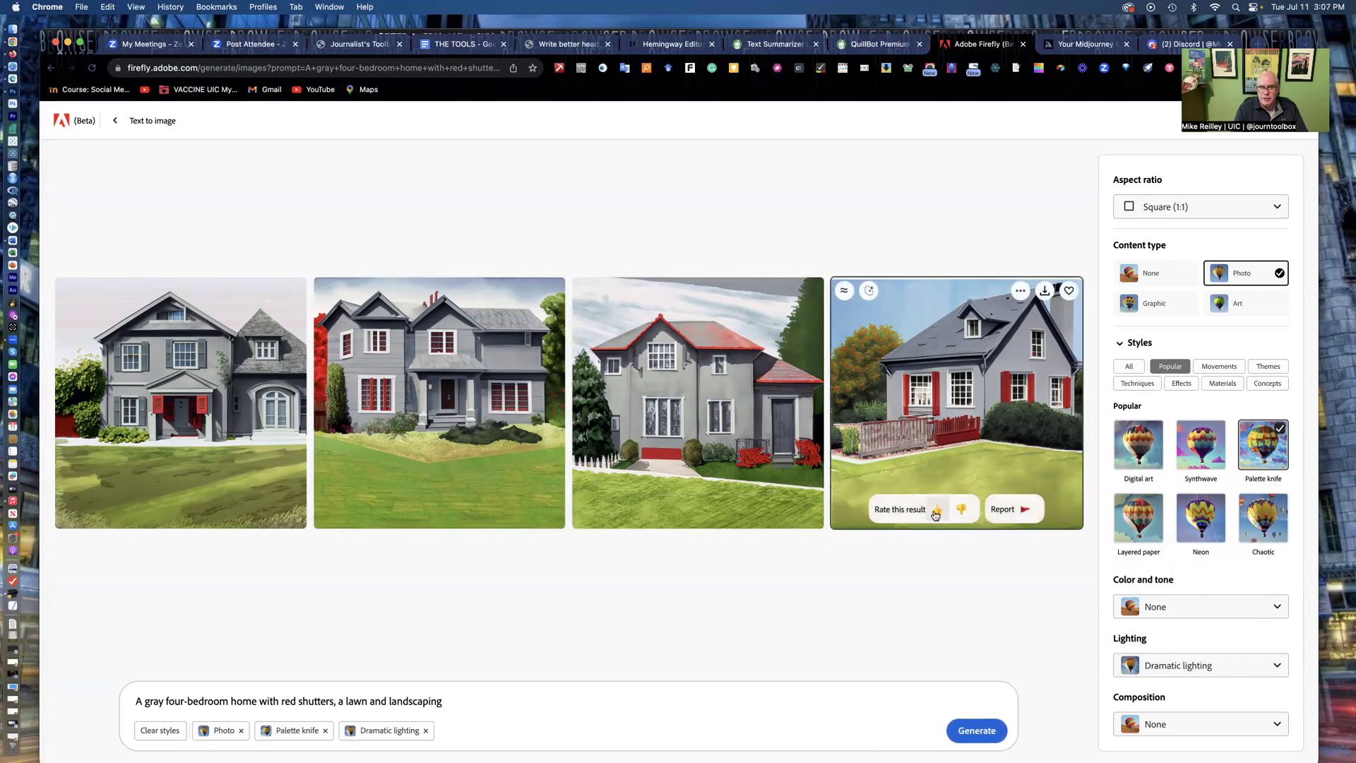
Step: Download the fourth house image, accepting the 'Promoting transparency in AI' notice
click(1046, 293)
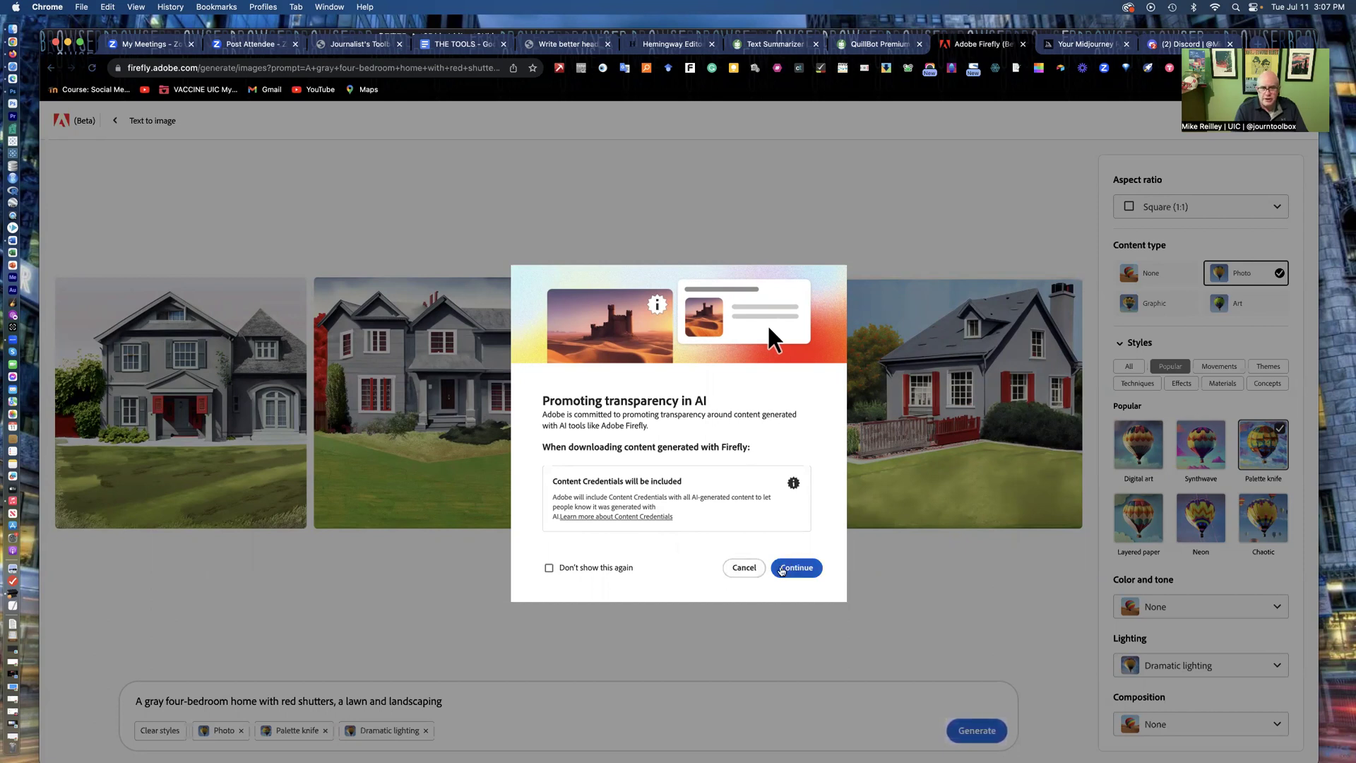
click(799, 572)
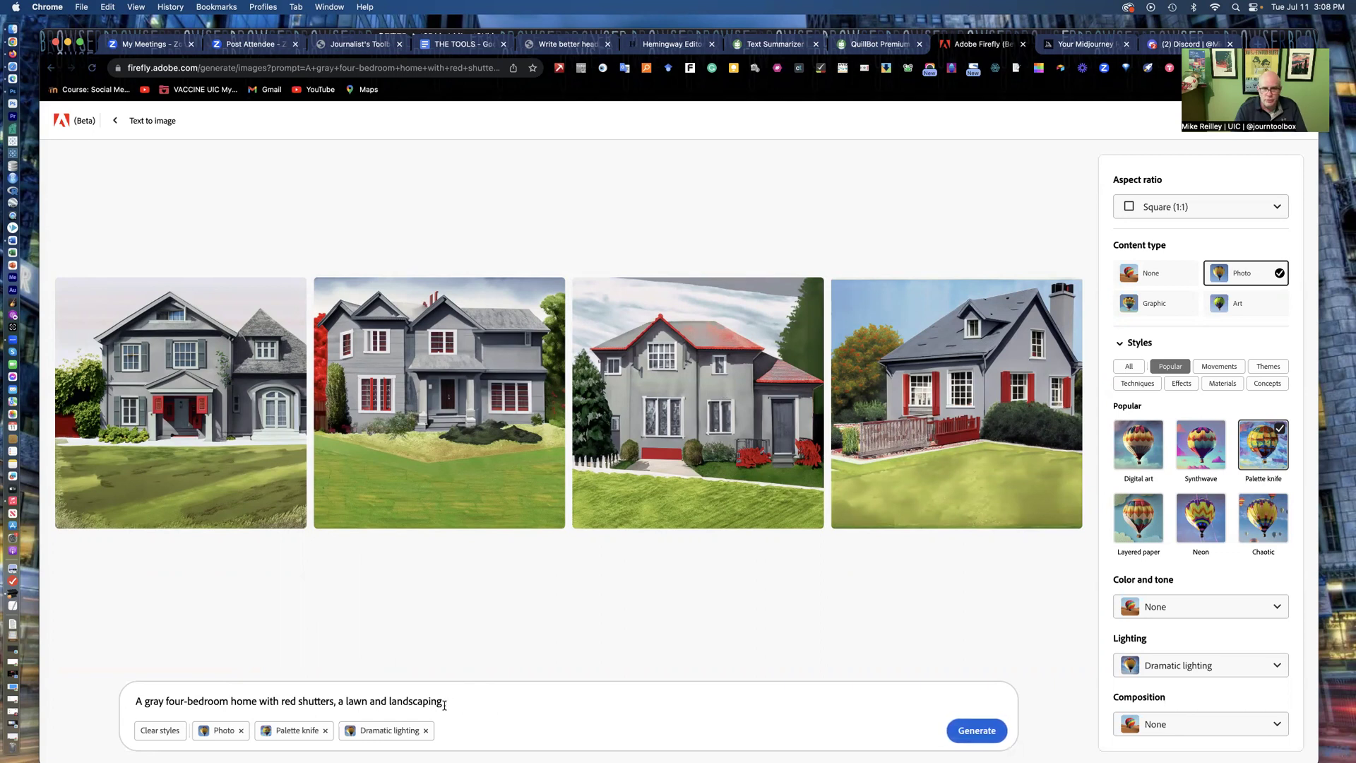
Step: Review the four painterly gray-house images with red shutters and dramatic lighting
mouse_move(594, 480)
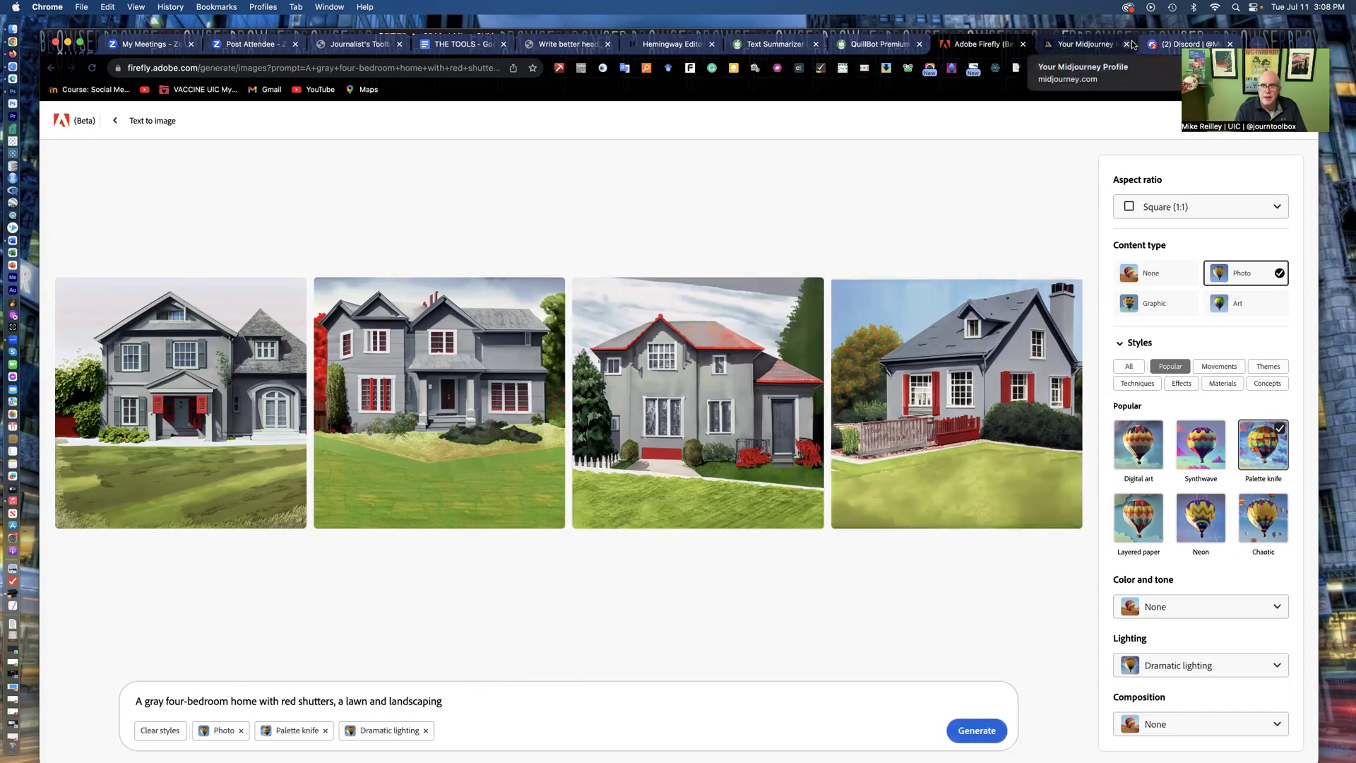
Step: Scroll through the Midjourney gallery of earlier generated images, then back to the top
click(1080, 41)
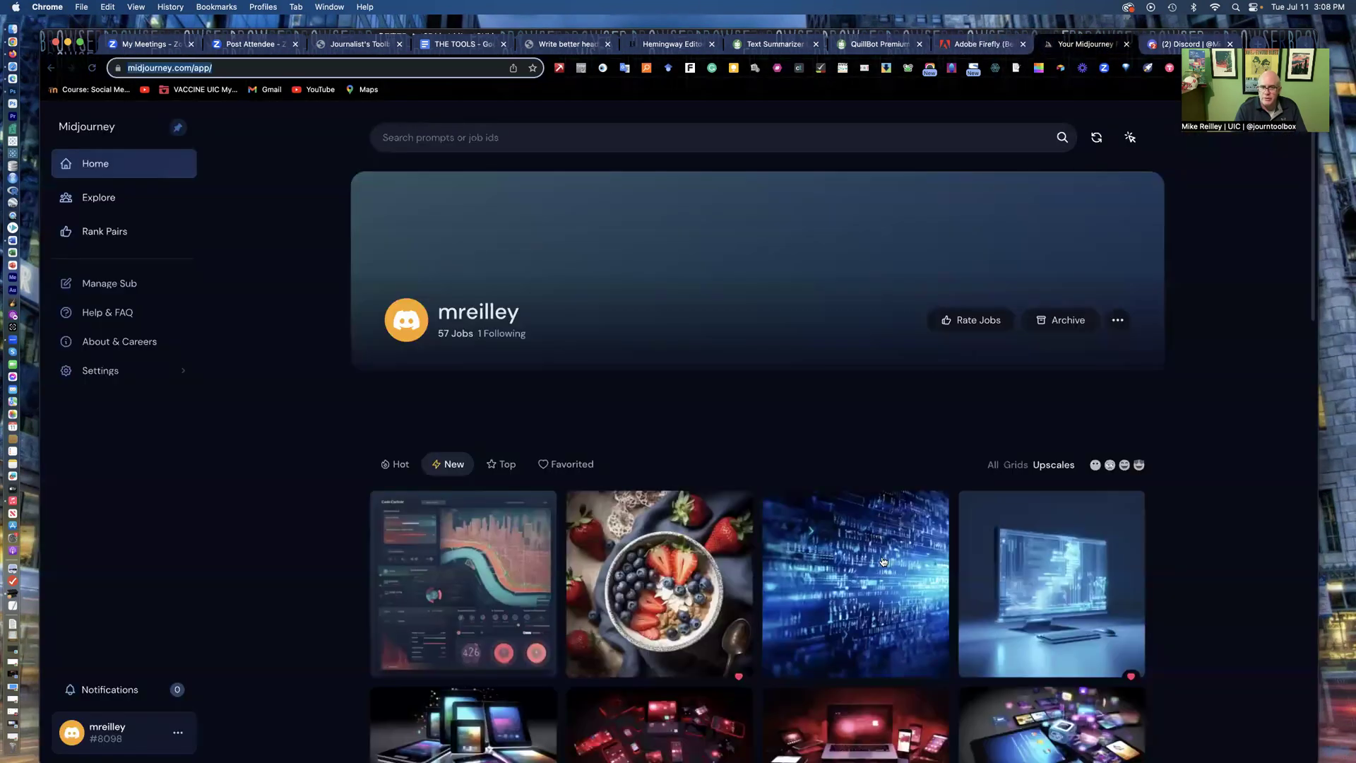
scroll(808, 578, down, 10)
scroll(809, 484, down, 2)
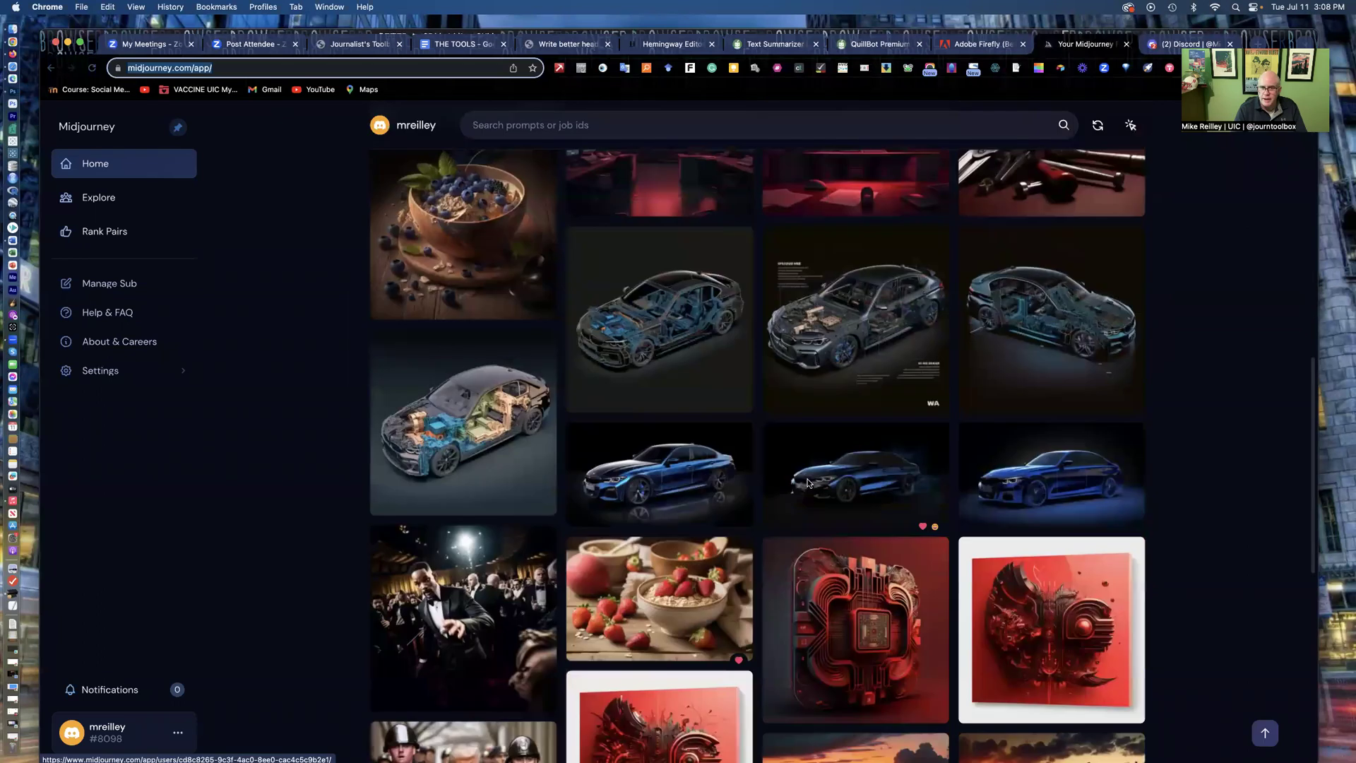
scroll(808, 483, down, 3)
scroll(808, 483, down, 3)
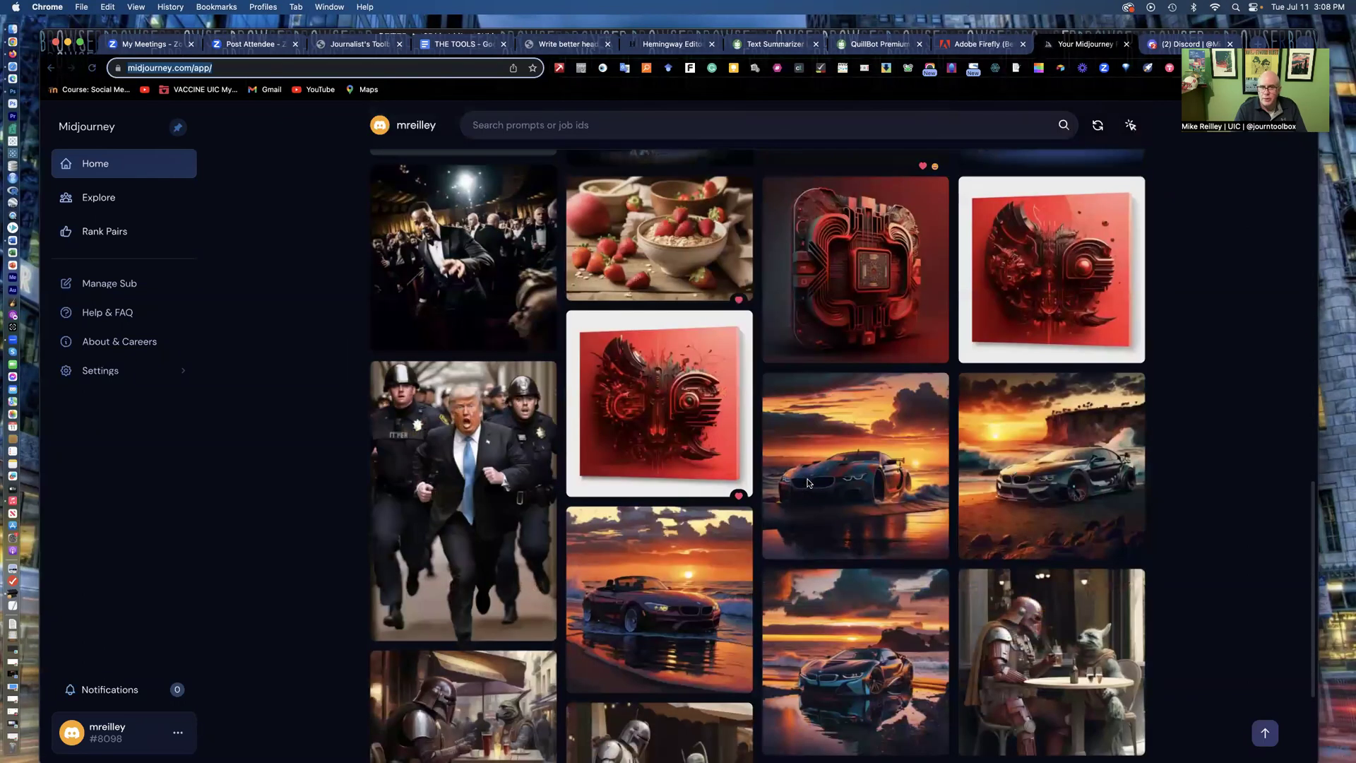
scroll(882, 483, up, 7)
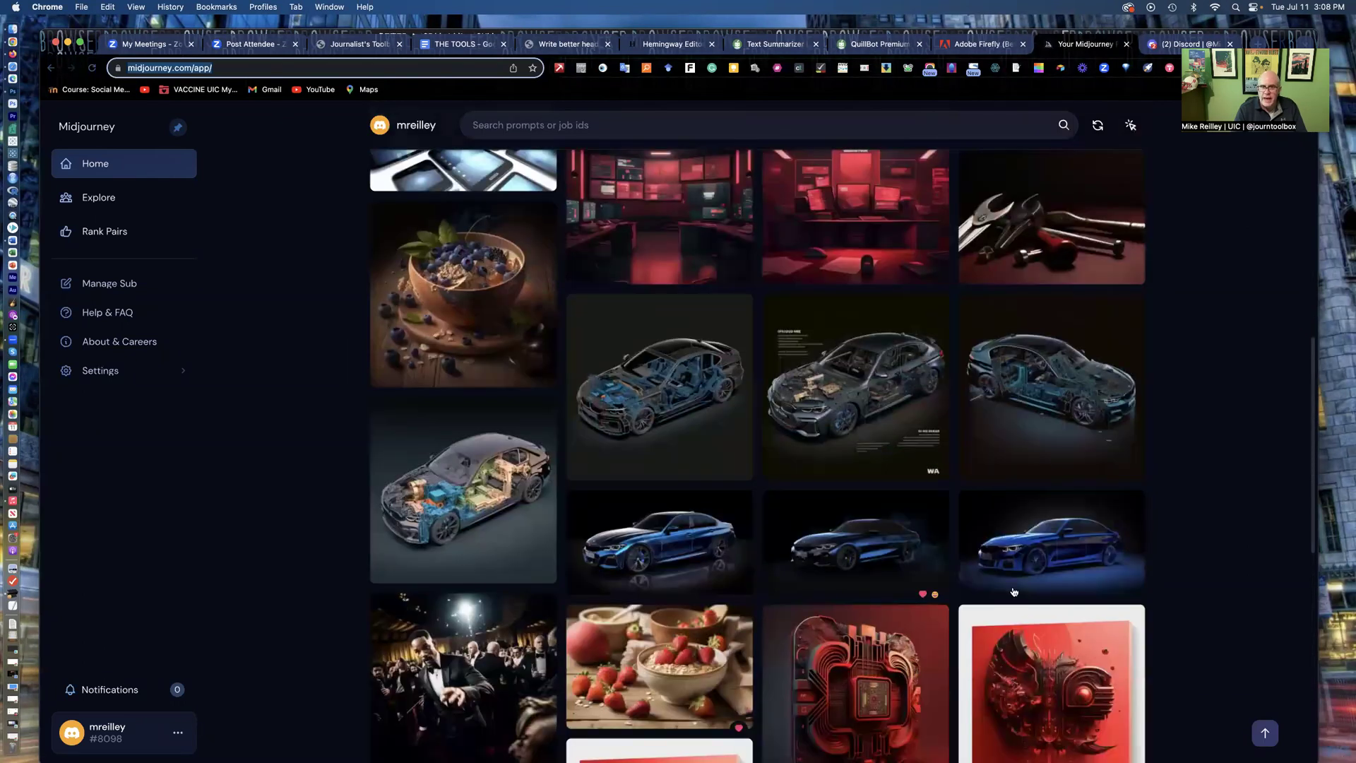
scroll(877, 674, down, 1)
scroll(872, 672, down, 4)
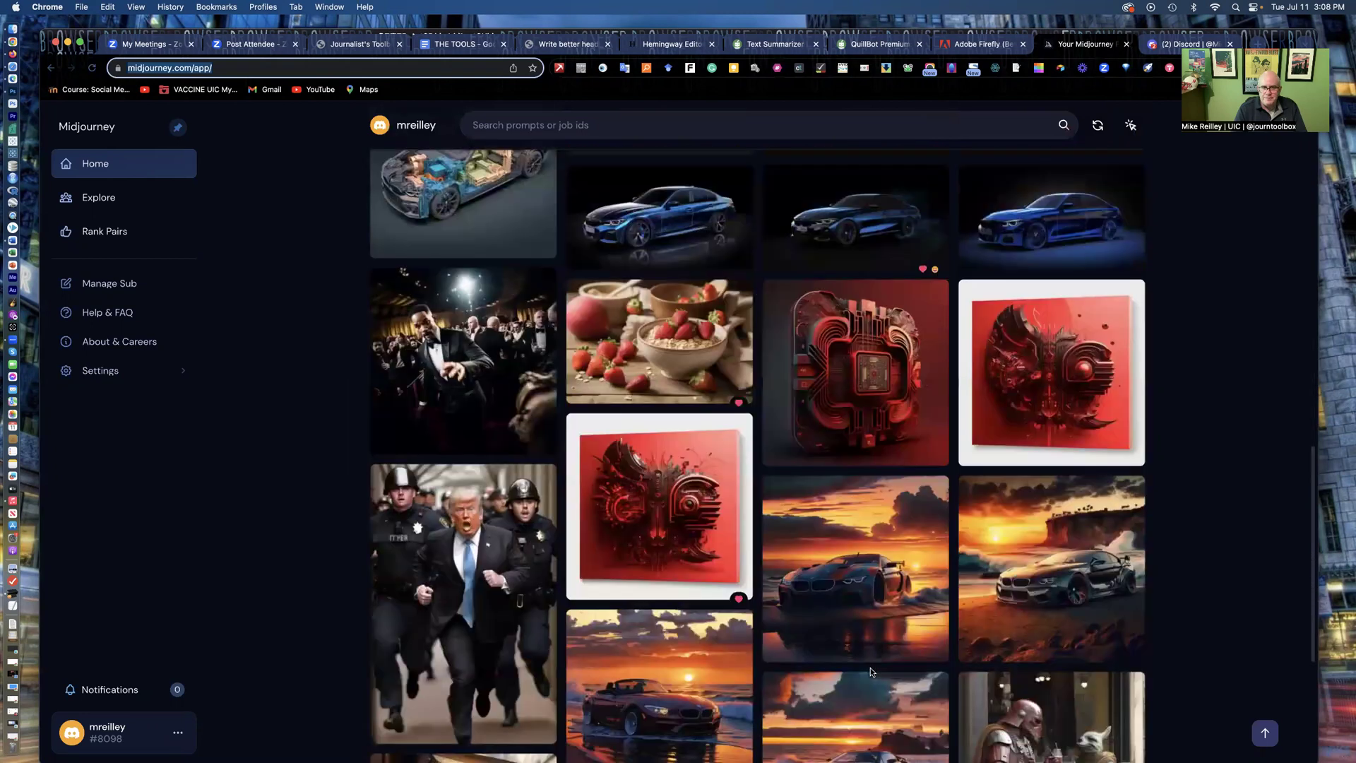
scroll(871, 672, down, 4)
scroll(745, 606, up, 4)
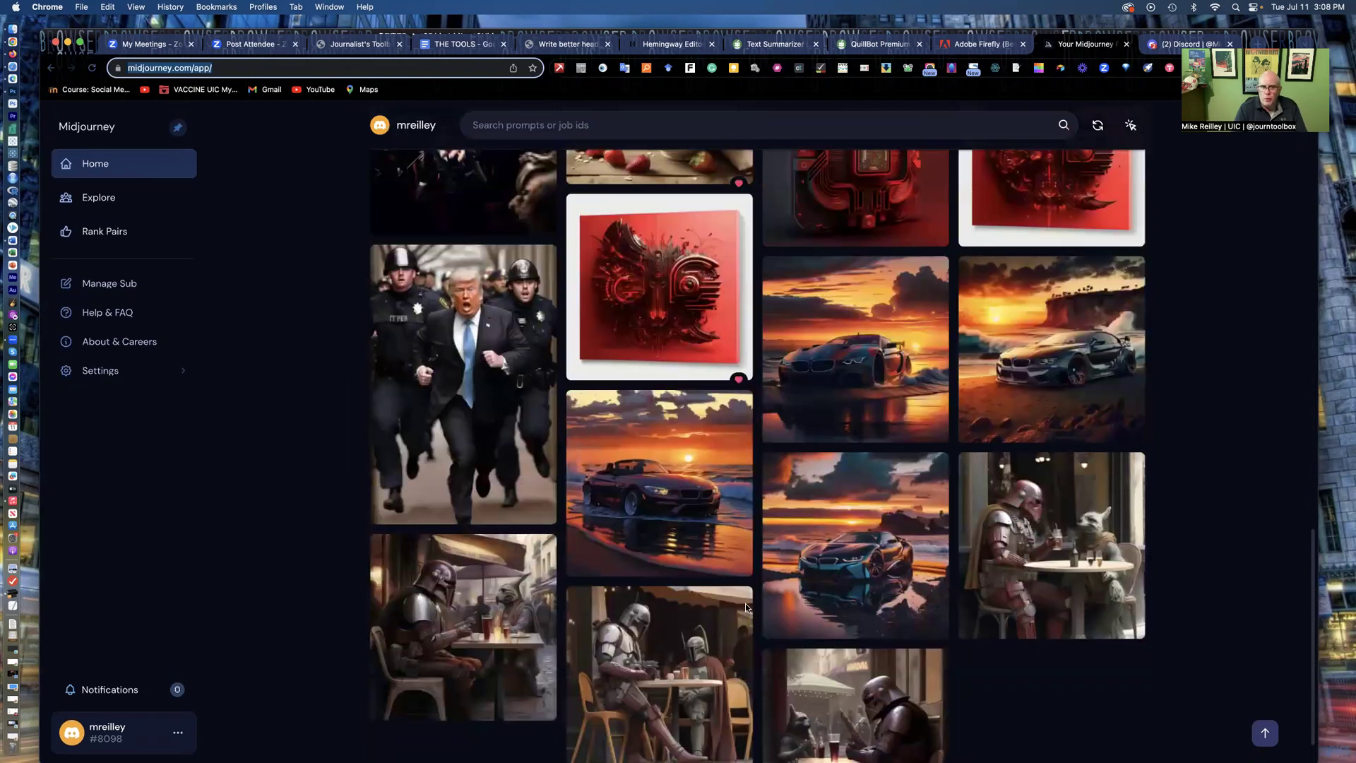
scroll(395, 410, down, 2)
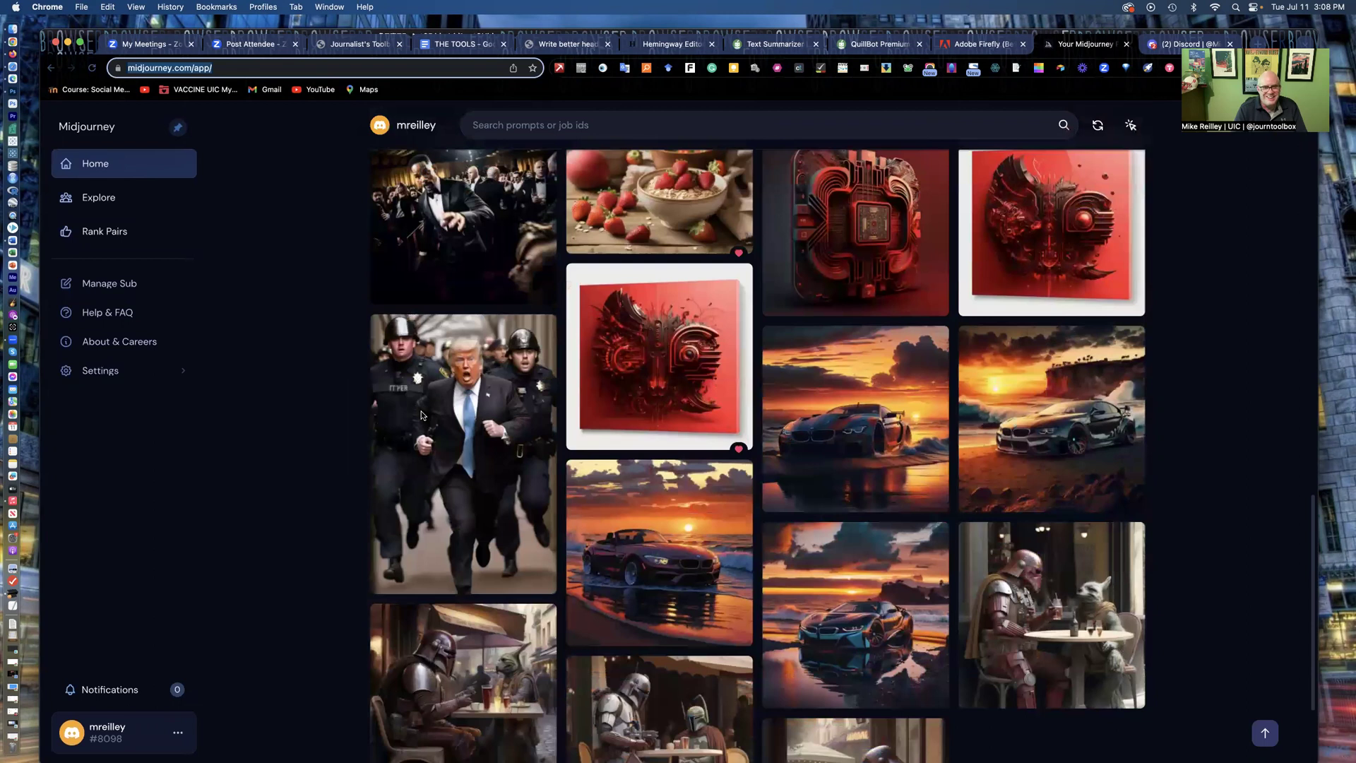
scroll(422, 415, up, 5)
scroll(422, 415, up, 10)
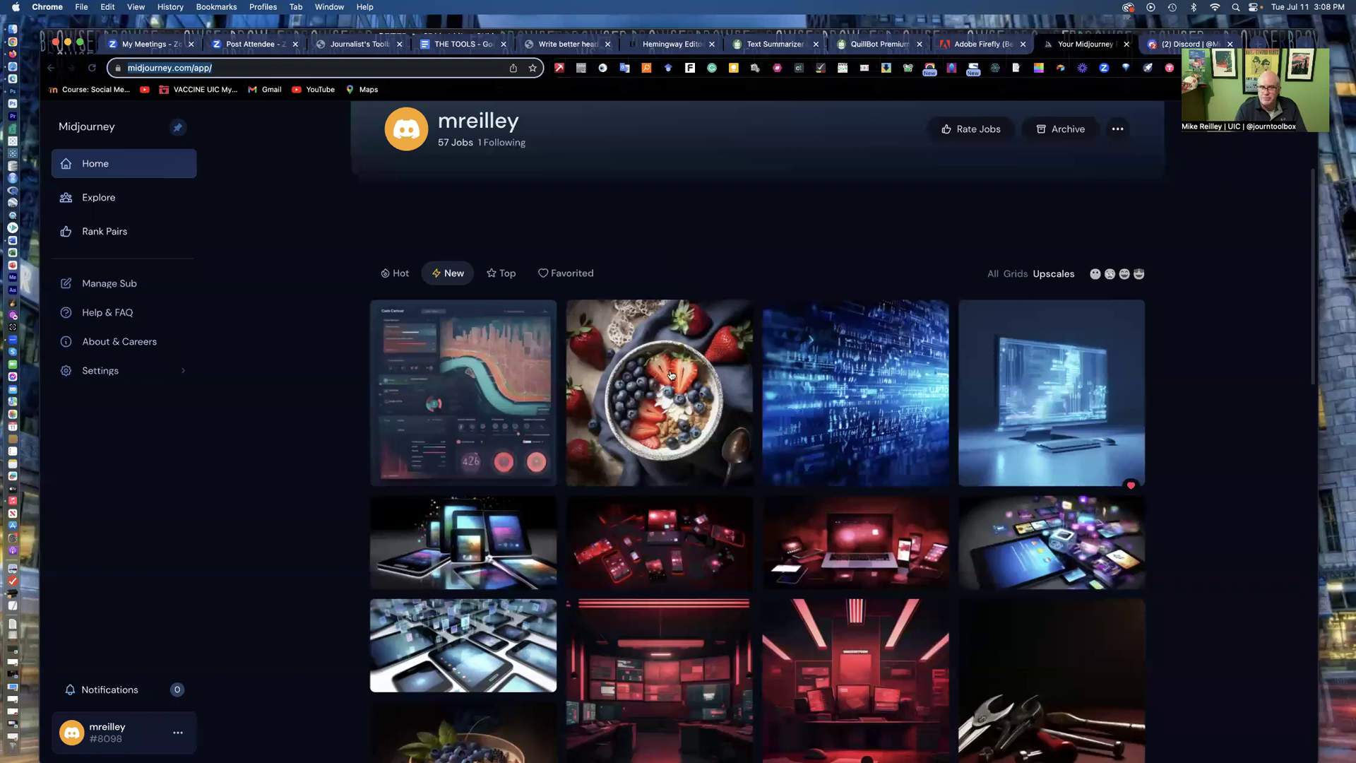
mouse_move(722, 394)
Step: Open the Discord chat with the Midjourney Bot and scroll through recent messages
click(1170, 45)
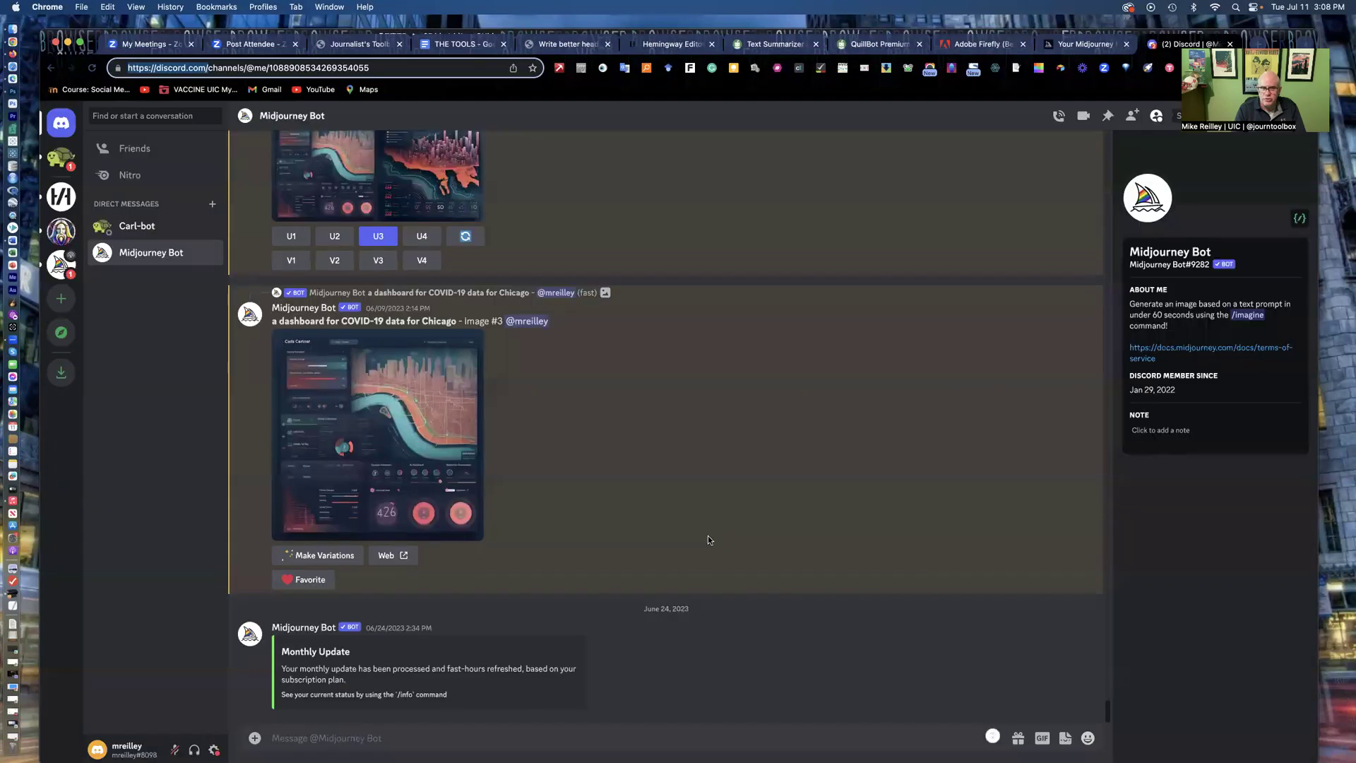
scroll(477, 381, up, 15)
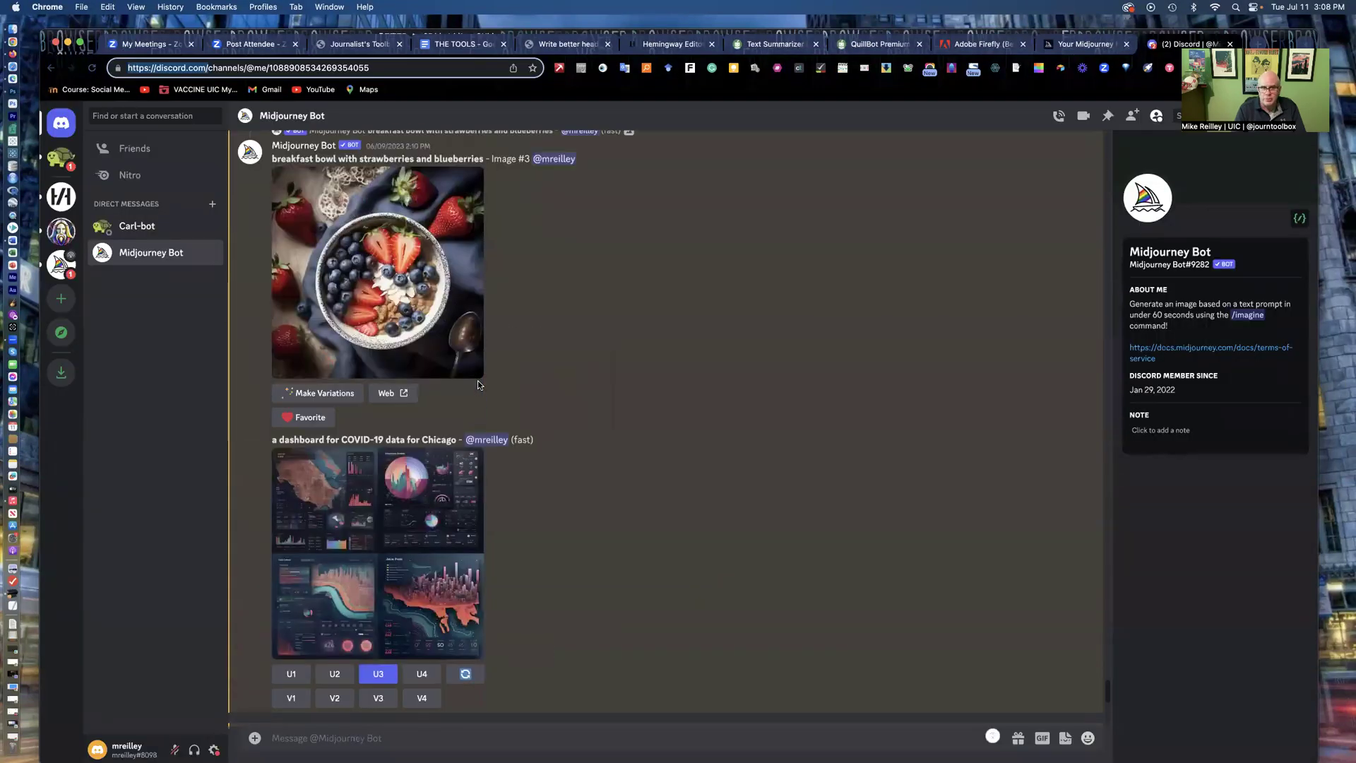
scroll(478, 383, up, 20)
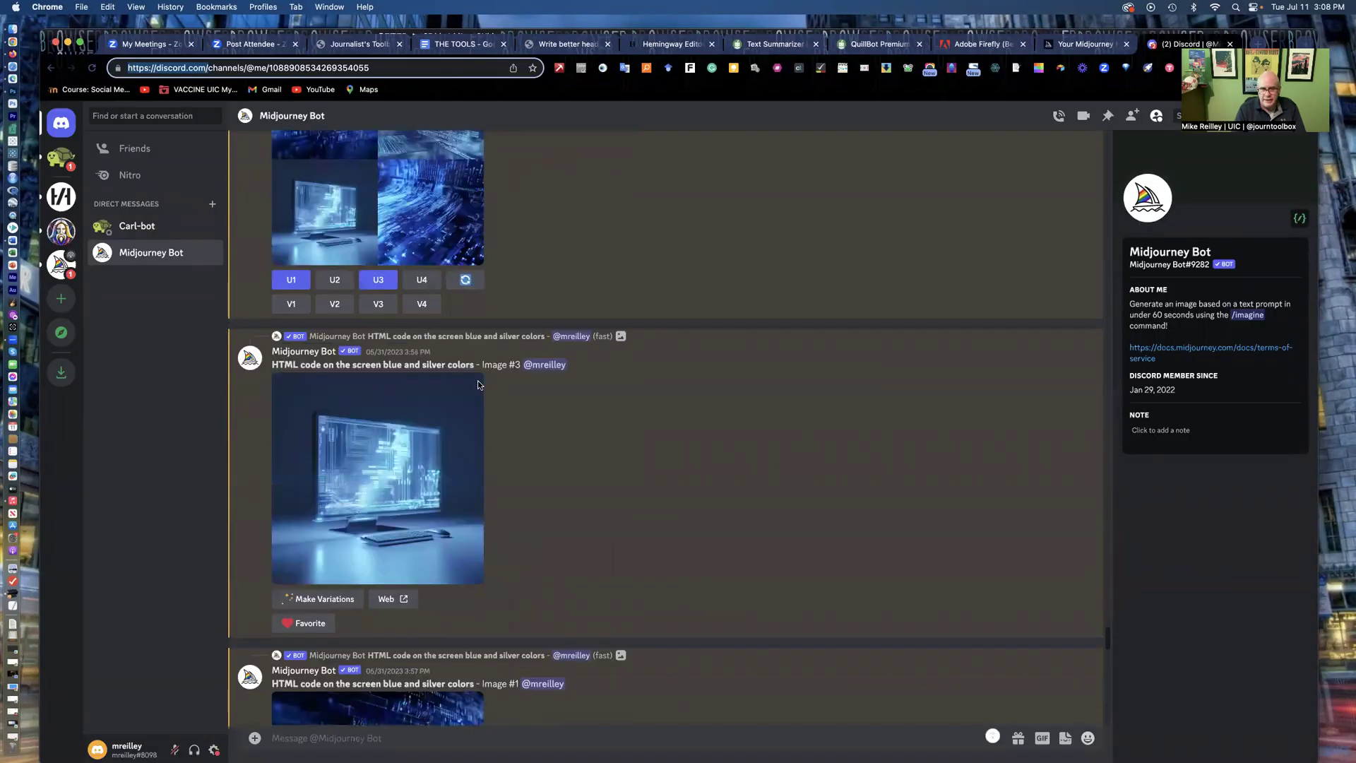
scroll(483, 359, up, 8)
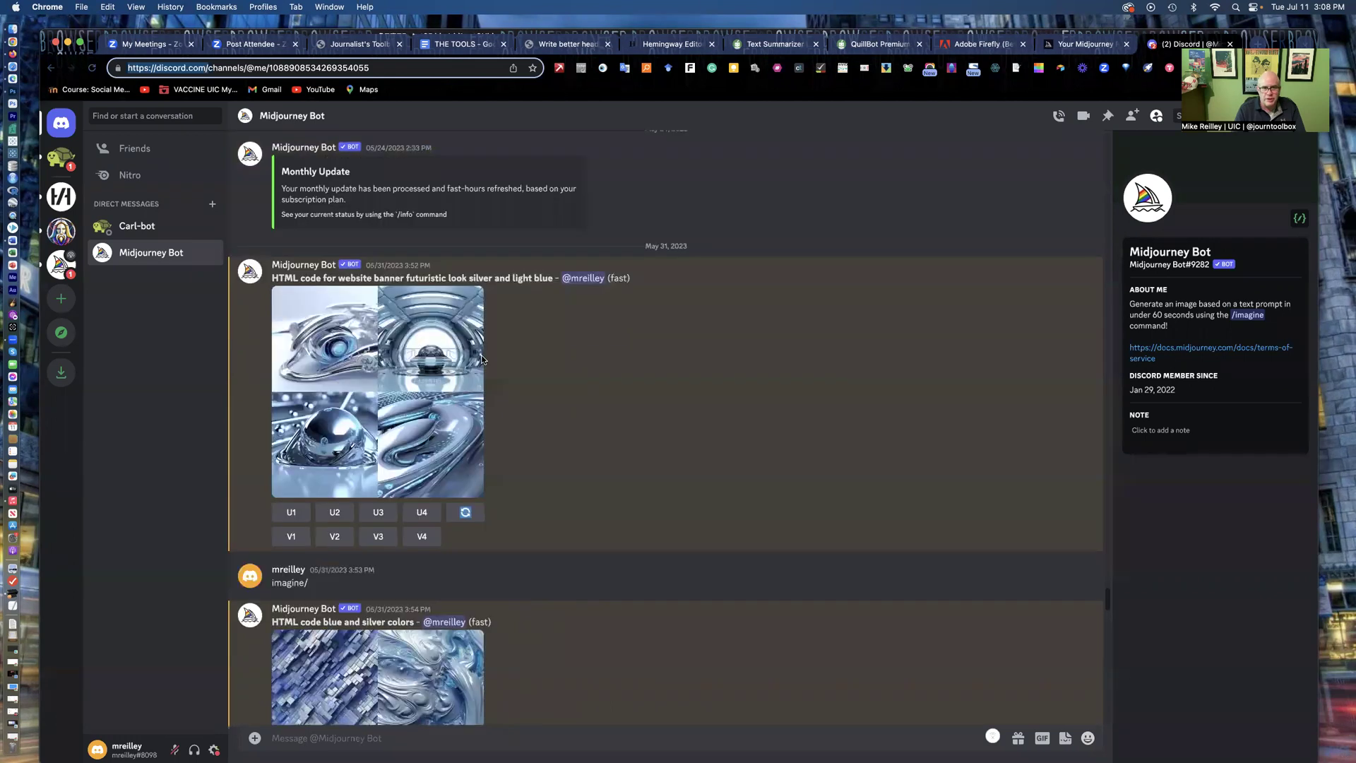
scroll(483, 360, down, 15)
scroll(483, 360, down, 15)
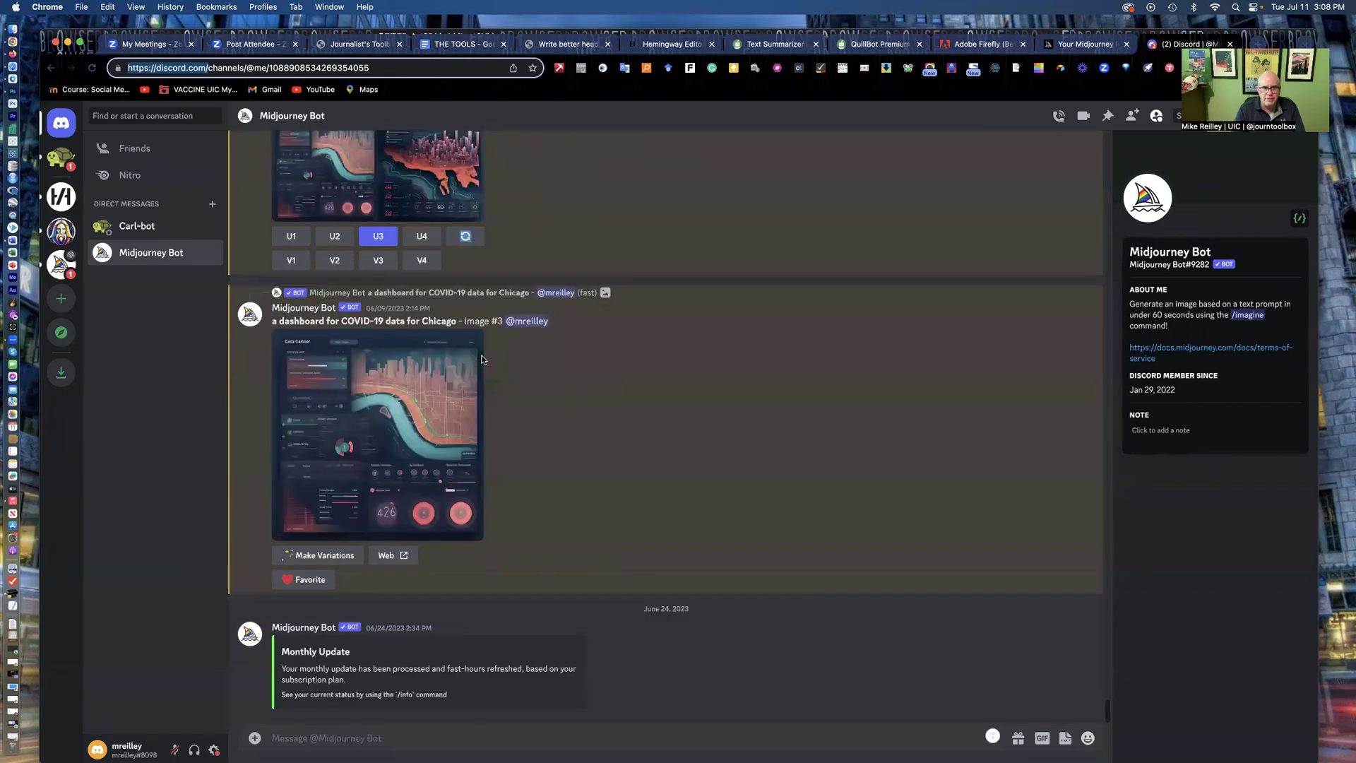
Step: Write an /imagine prompt: 'A breakfast bowl with whole grain, strawberries and blueberries'
click(286, 738)
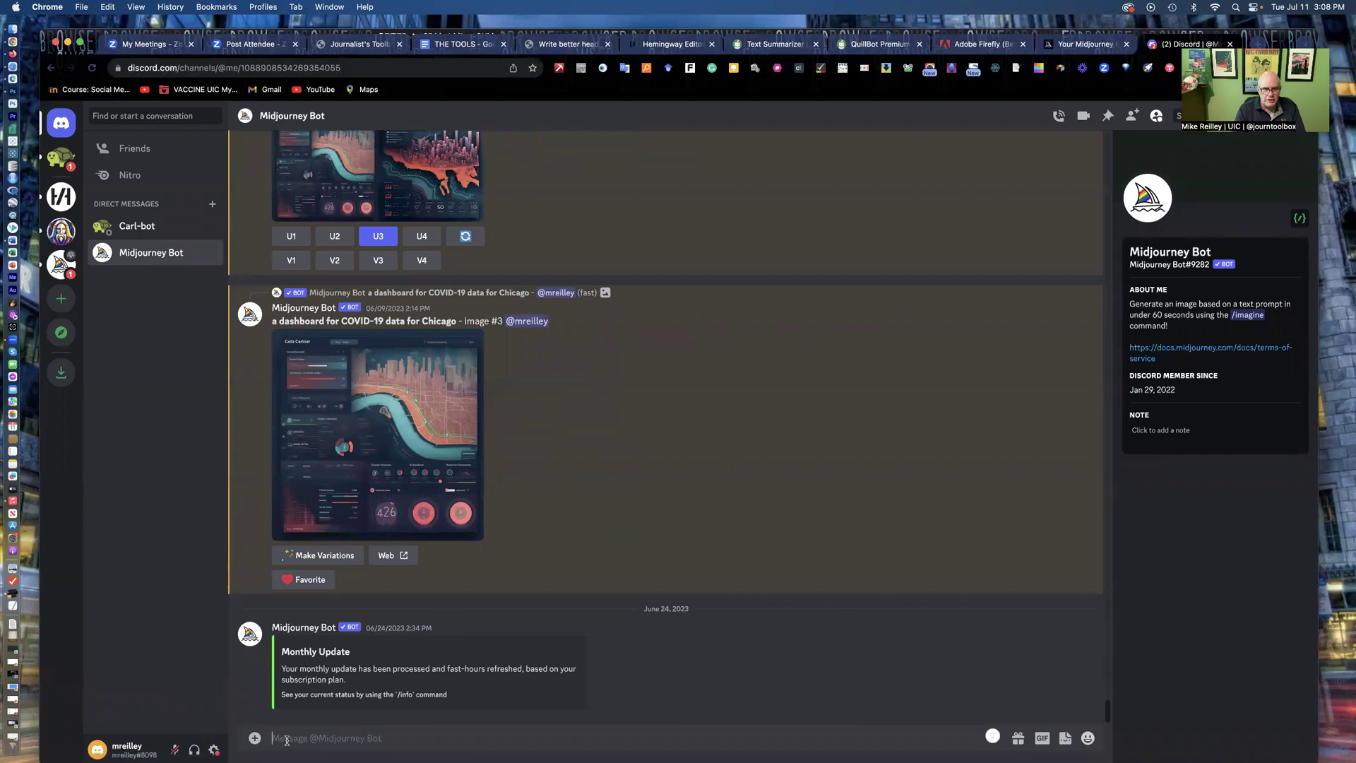
text(/imag)
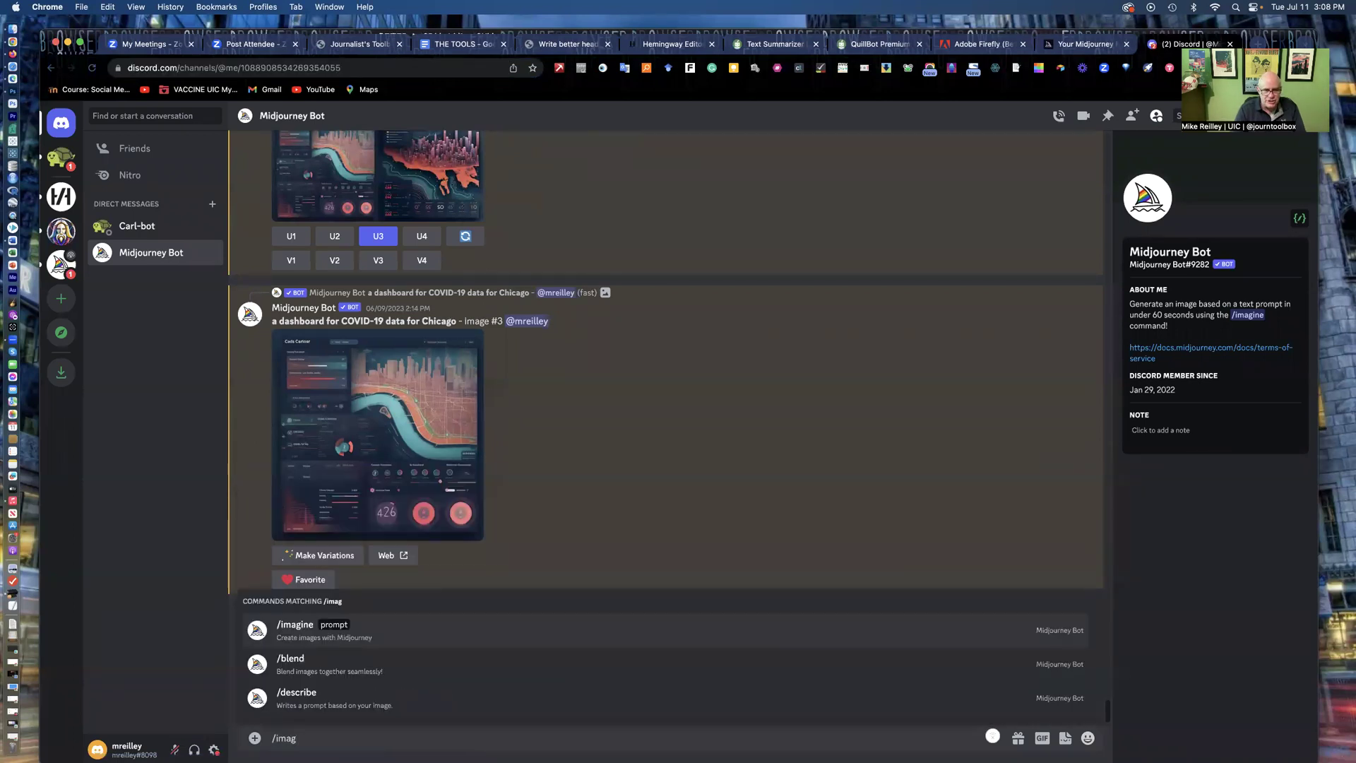
key(Tab)
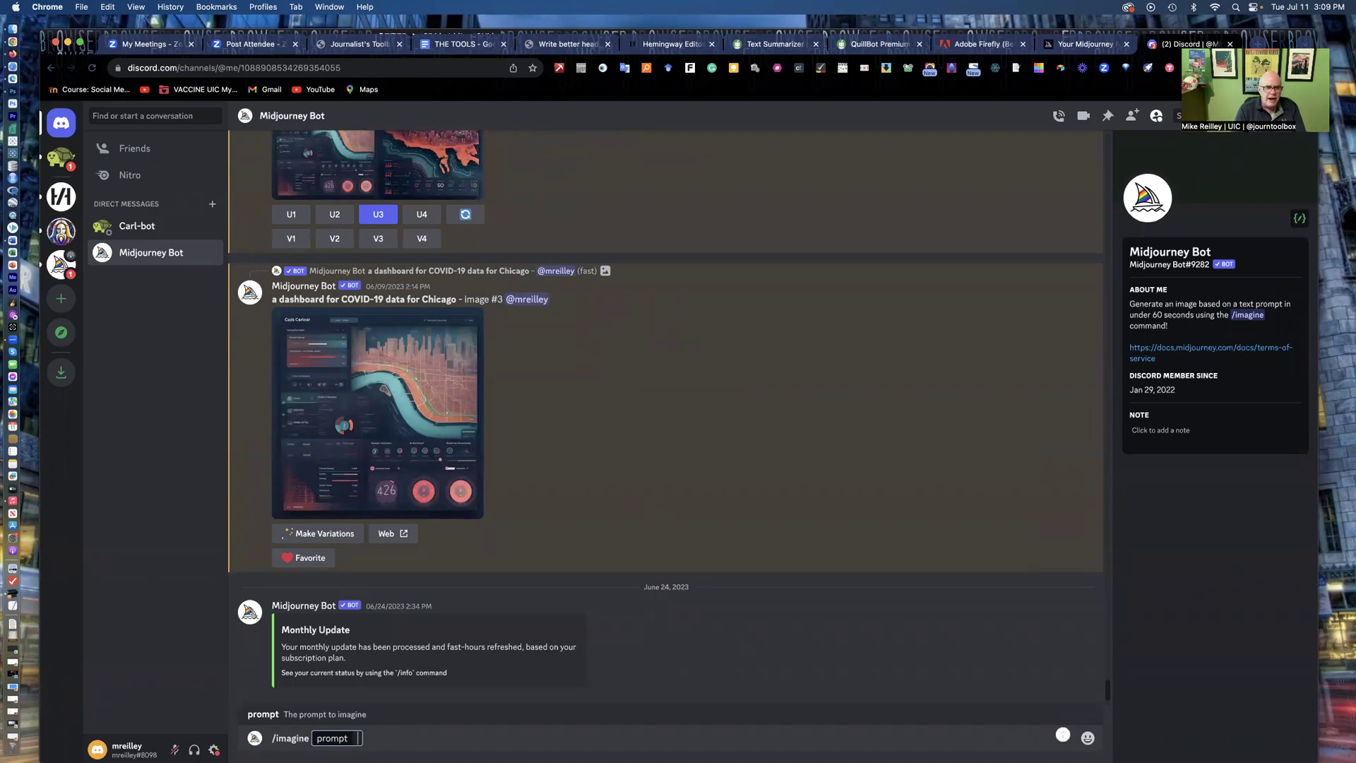
text(A brea)
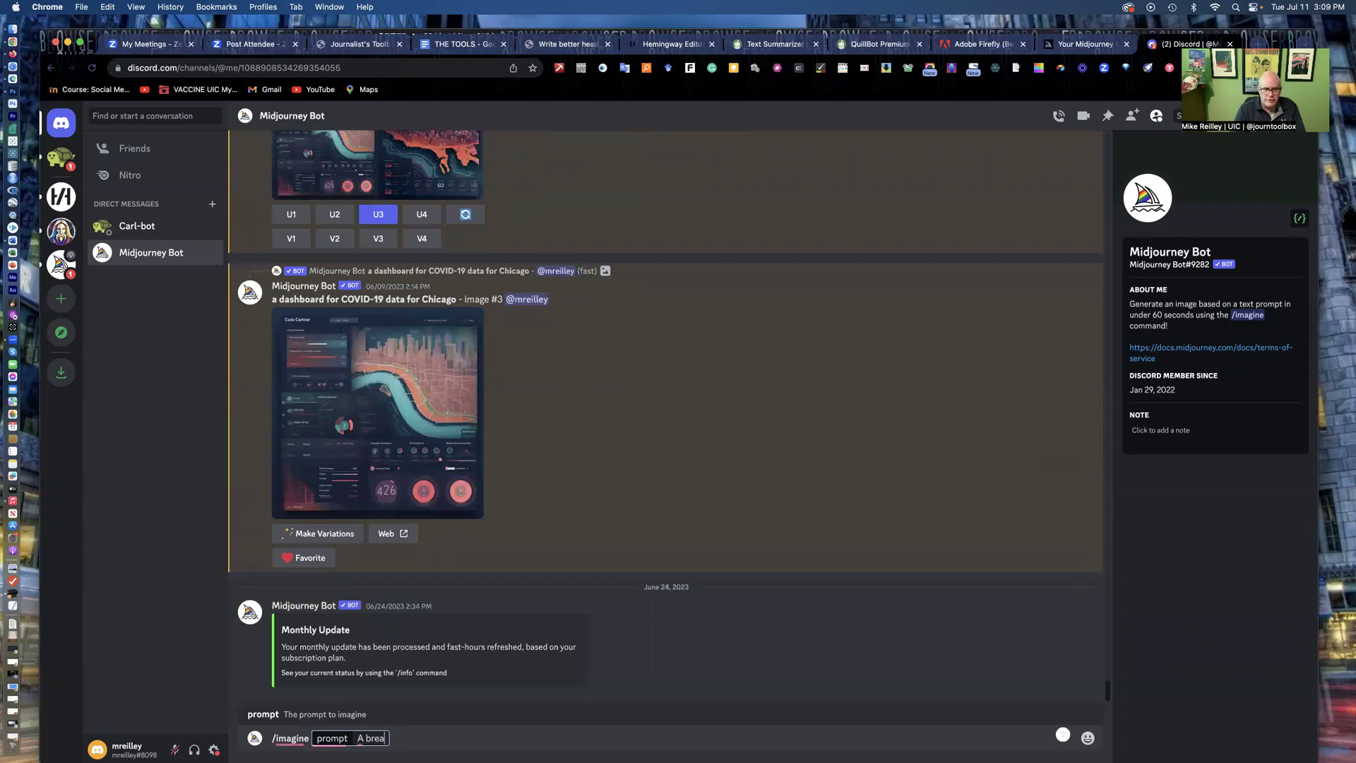
text(kfast)
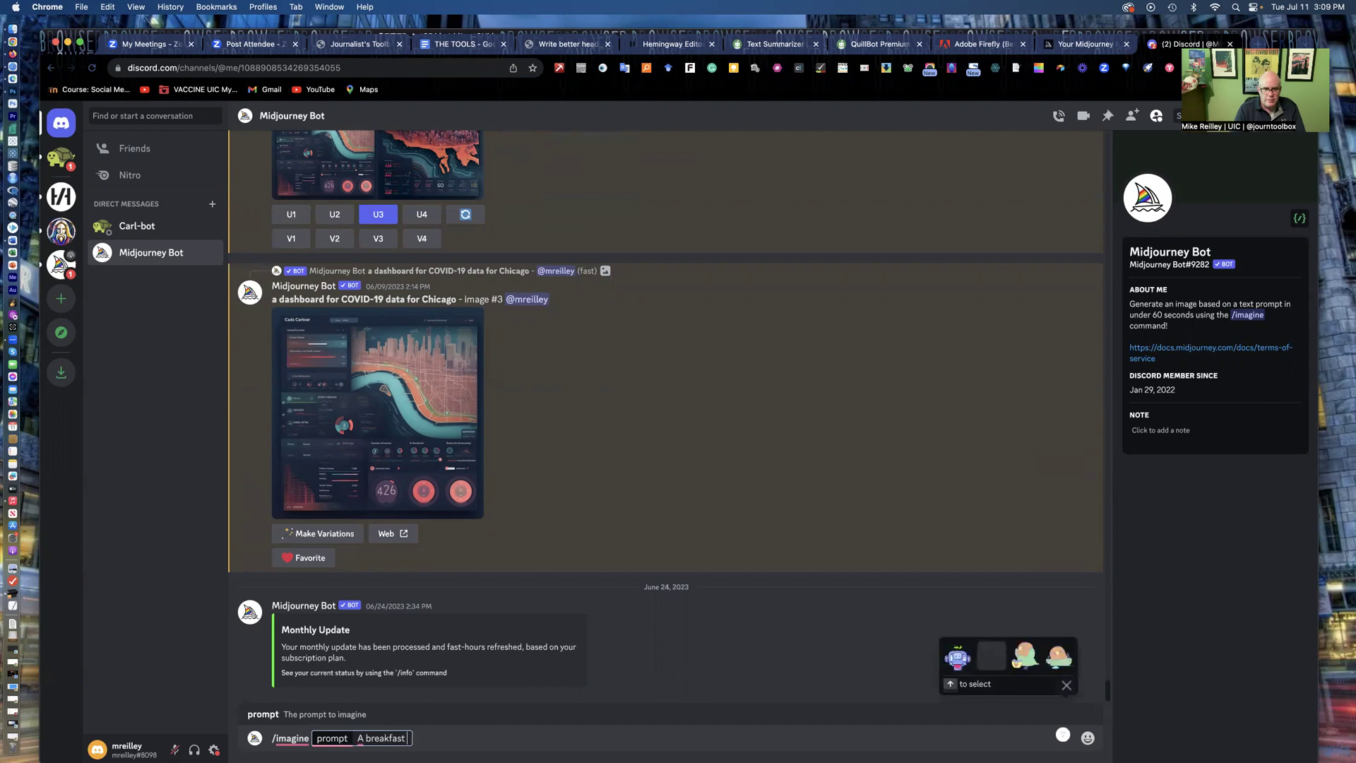
text( bowl with whole)
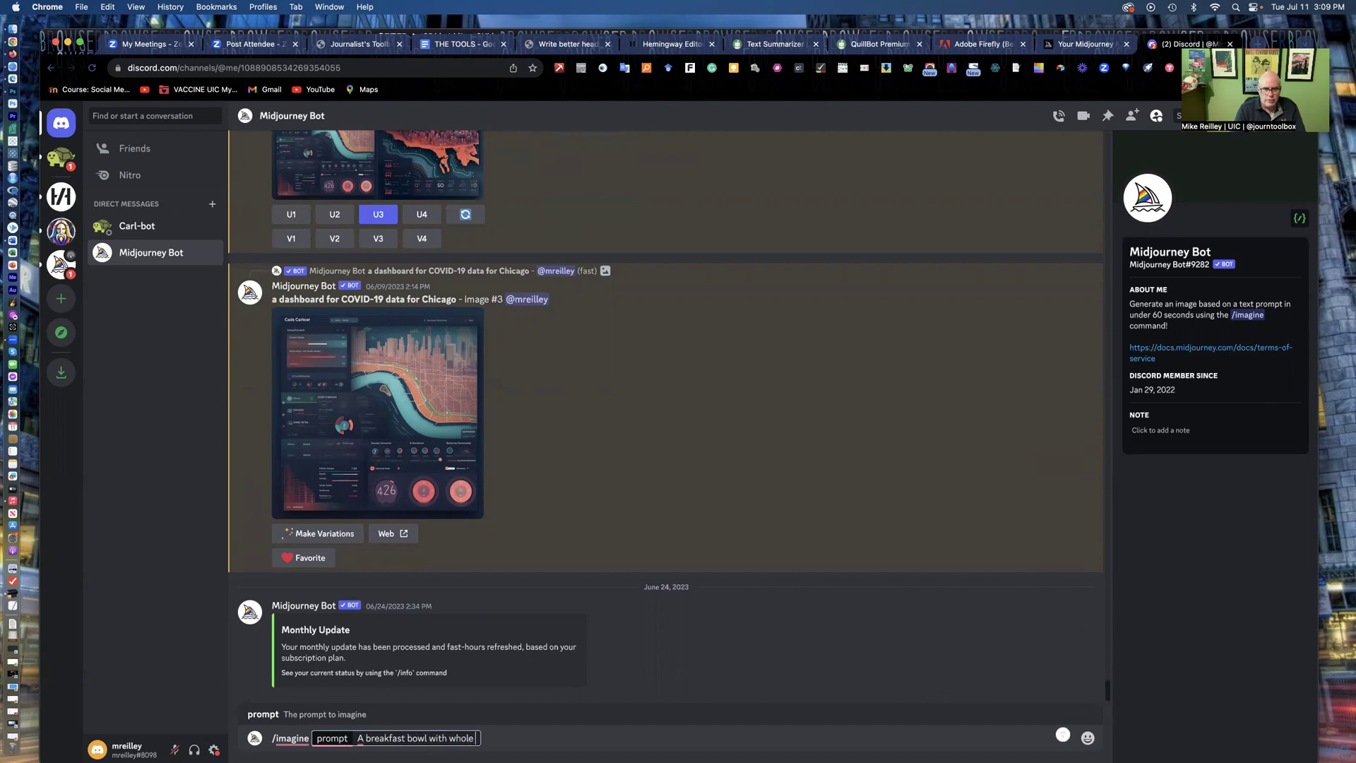
text( grain, straw)
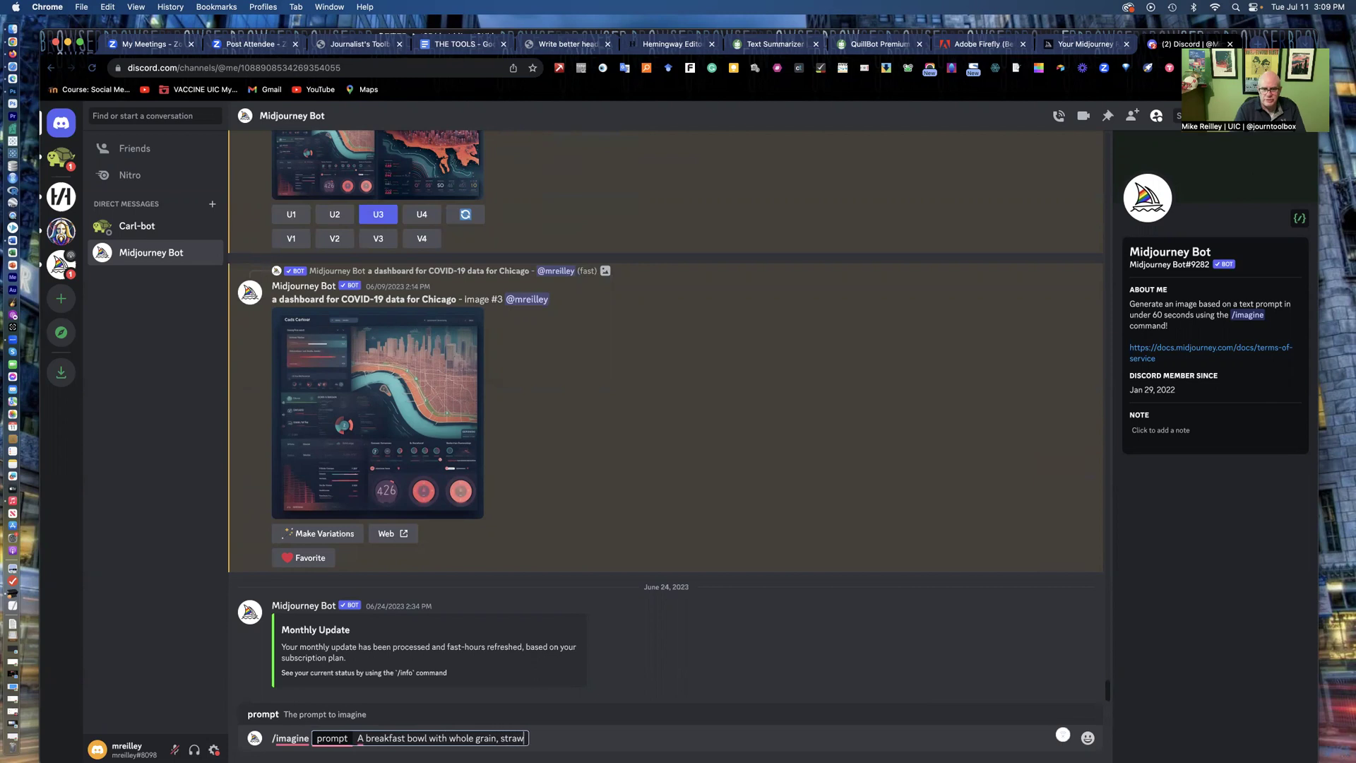
text(berries and blue)
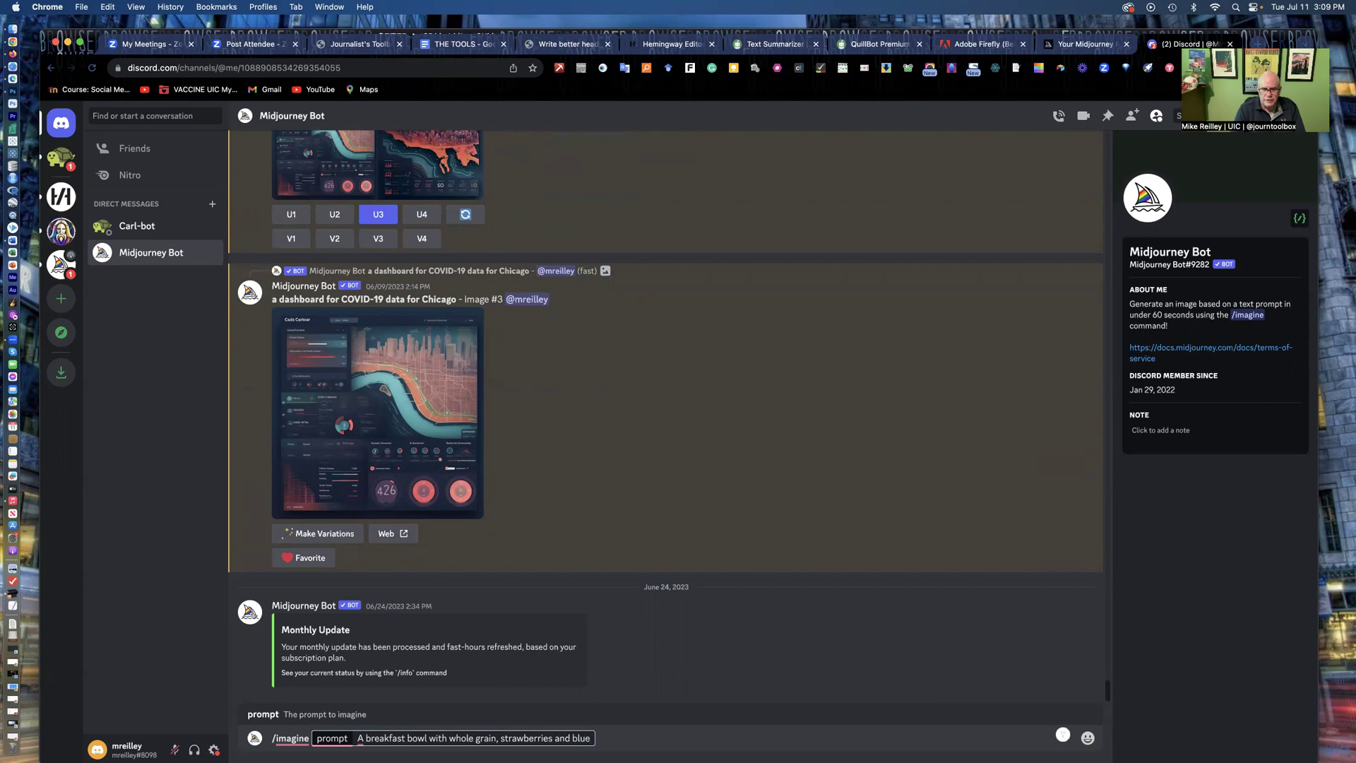
text(berries)
Step: Send the breakfast-bowl /imagine prompt and wait for the four-image grid
key(Return)
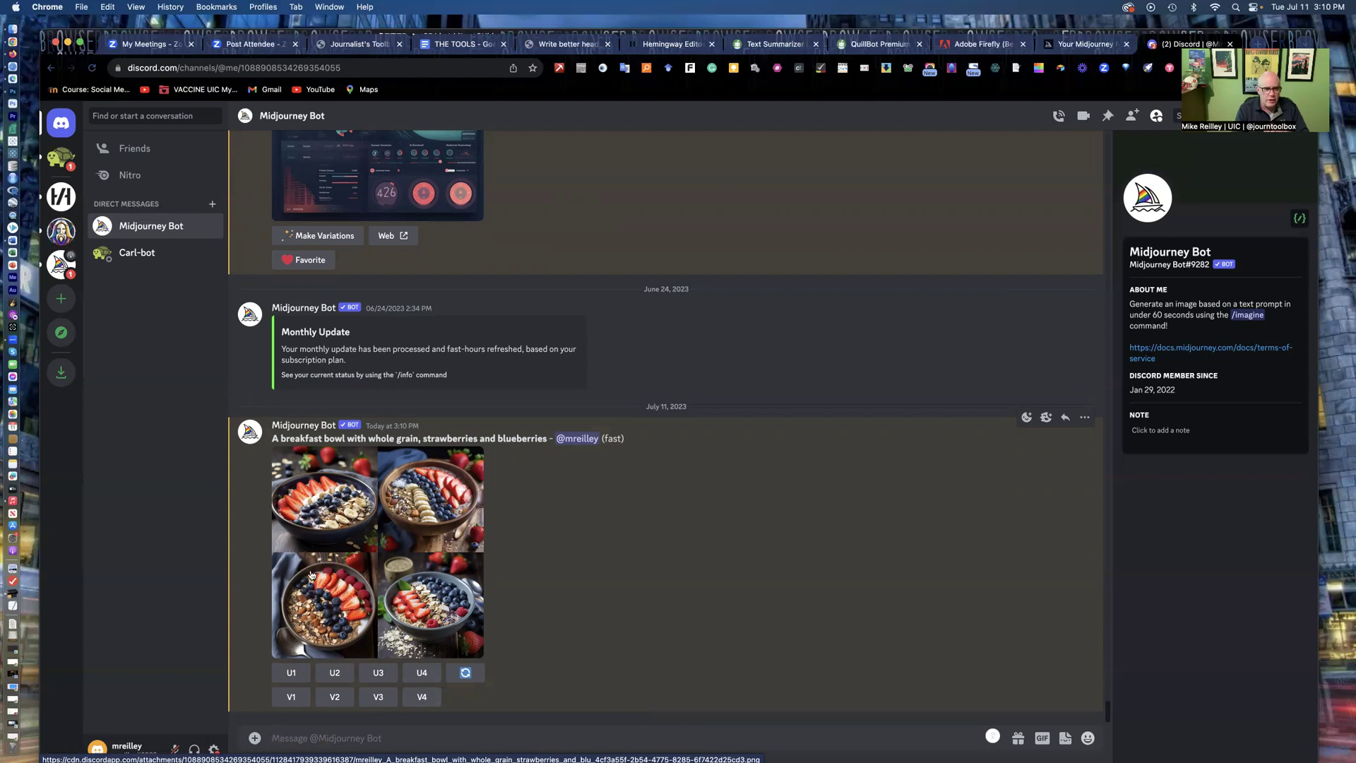
Step: Upscale breakfast-bowl image 3 with U3, then request a Zoom Out 2x version
click(378, 672)
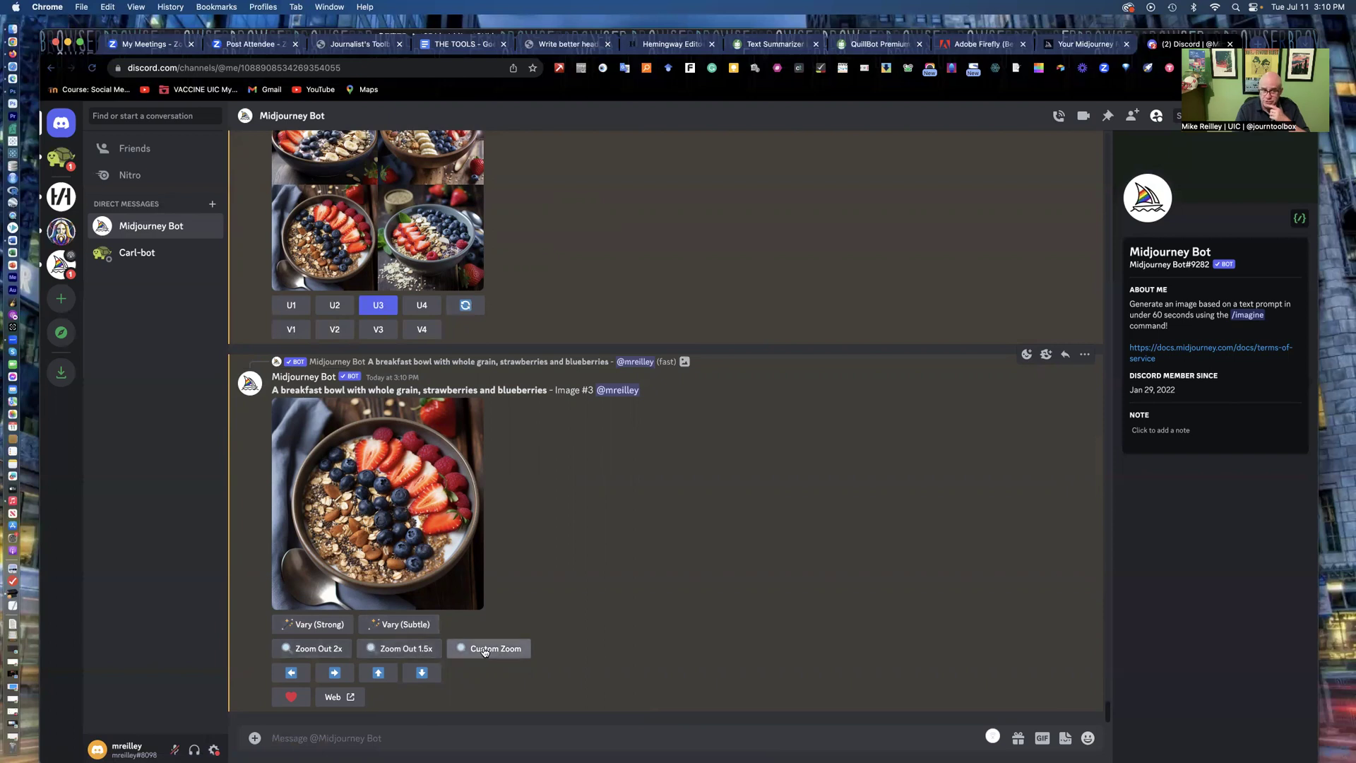
click(326, 649)
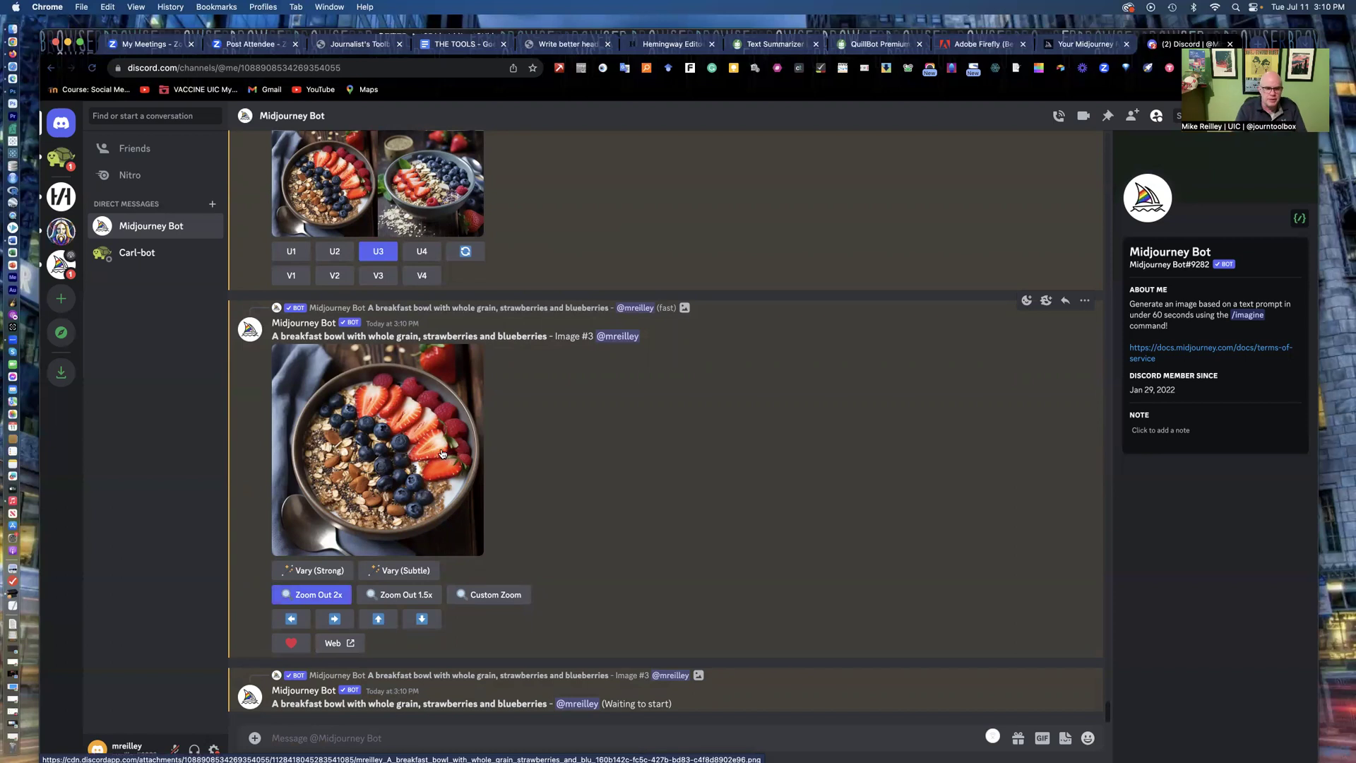
Step: Open the upscaled breakfast-bowl image on Midjourney's web page and download it
click(351, 643)
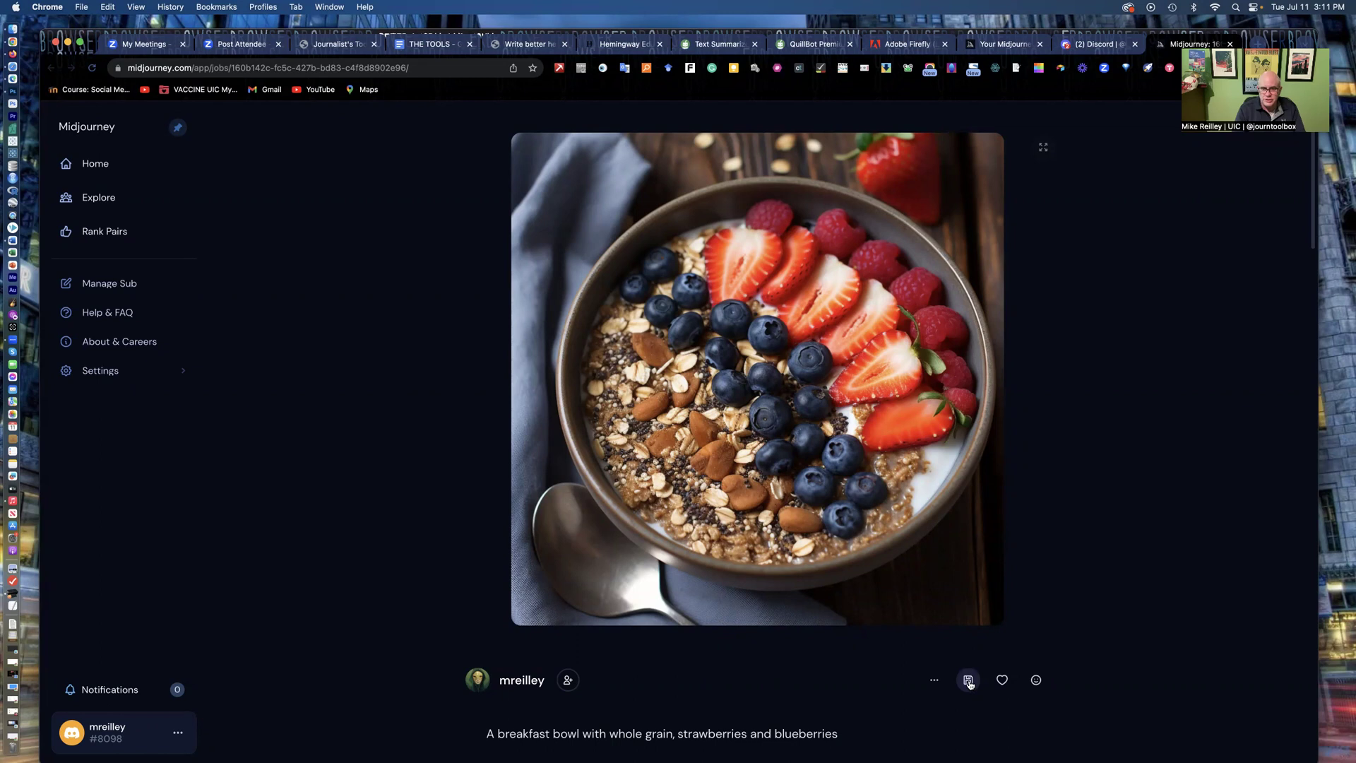
click(968, 681)
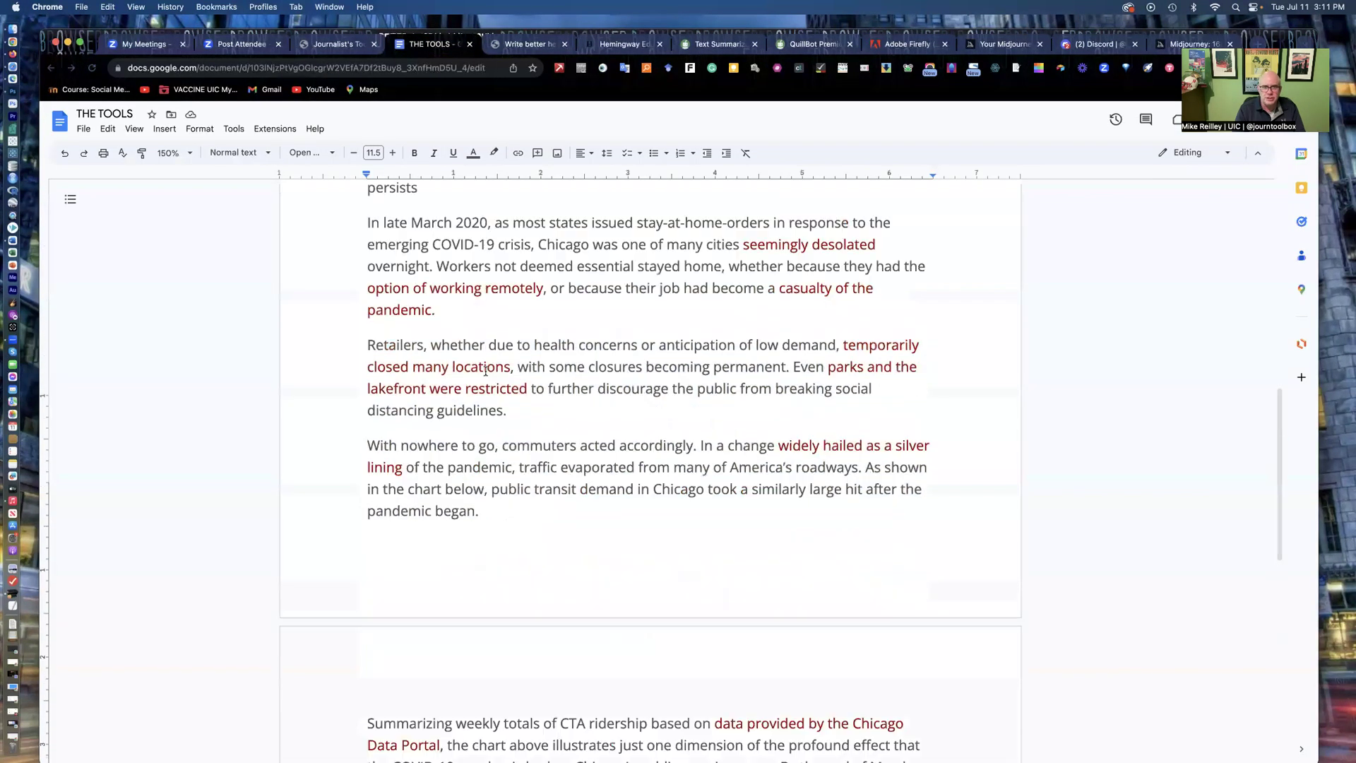
scroll(485, 369, up, 10)
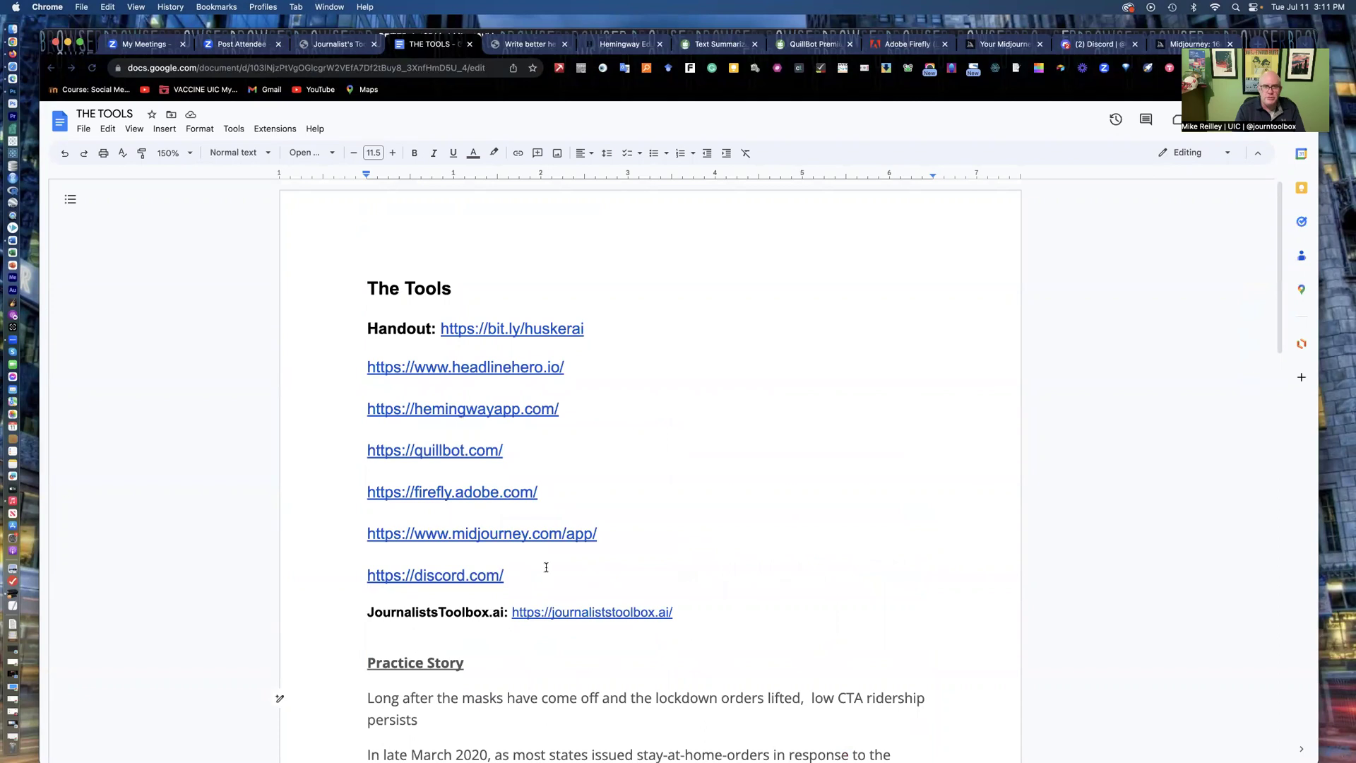
Step: Go from the top of the THE TOOLS doc to the Journalist's Toolbox AI site
click(338, 44)
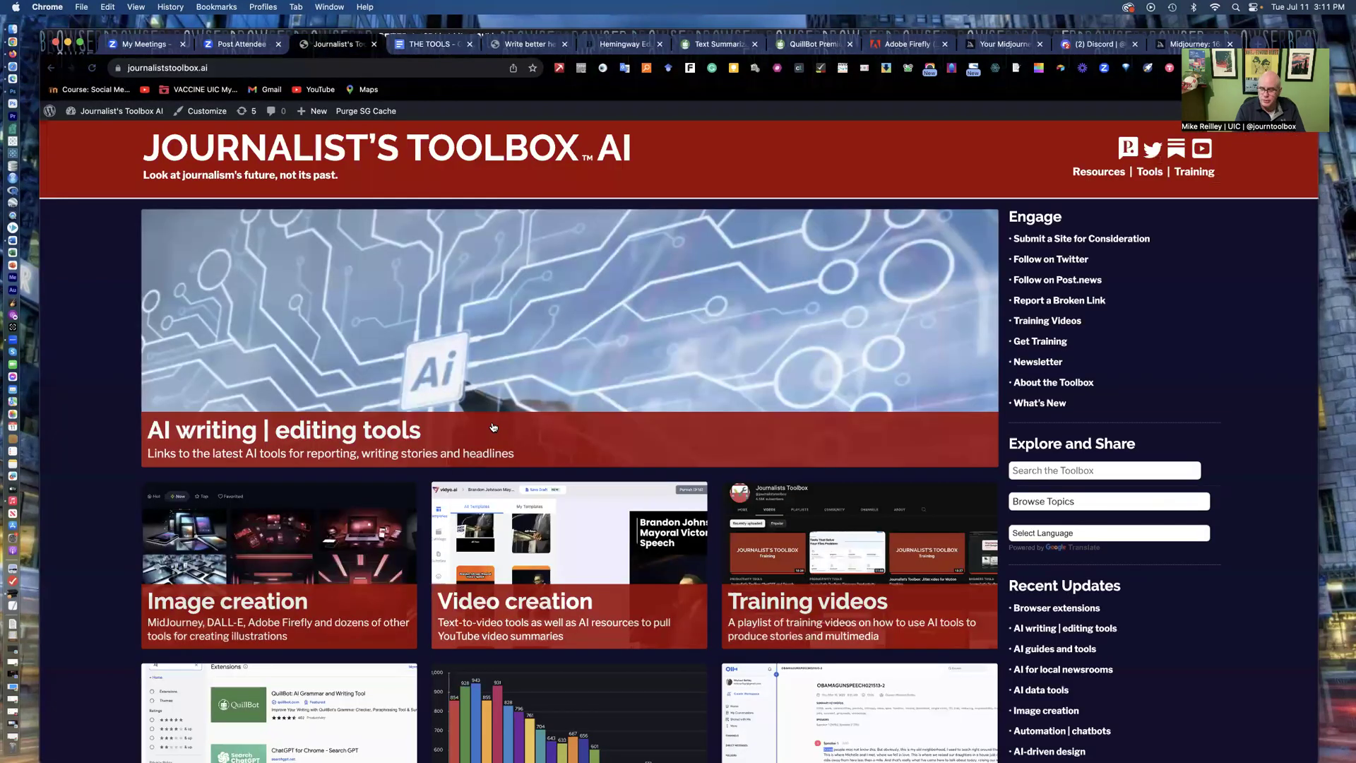